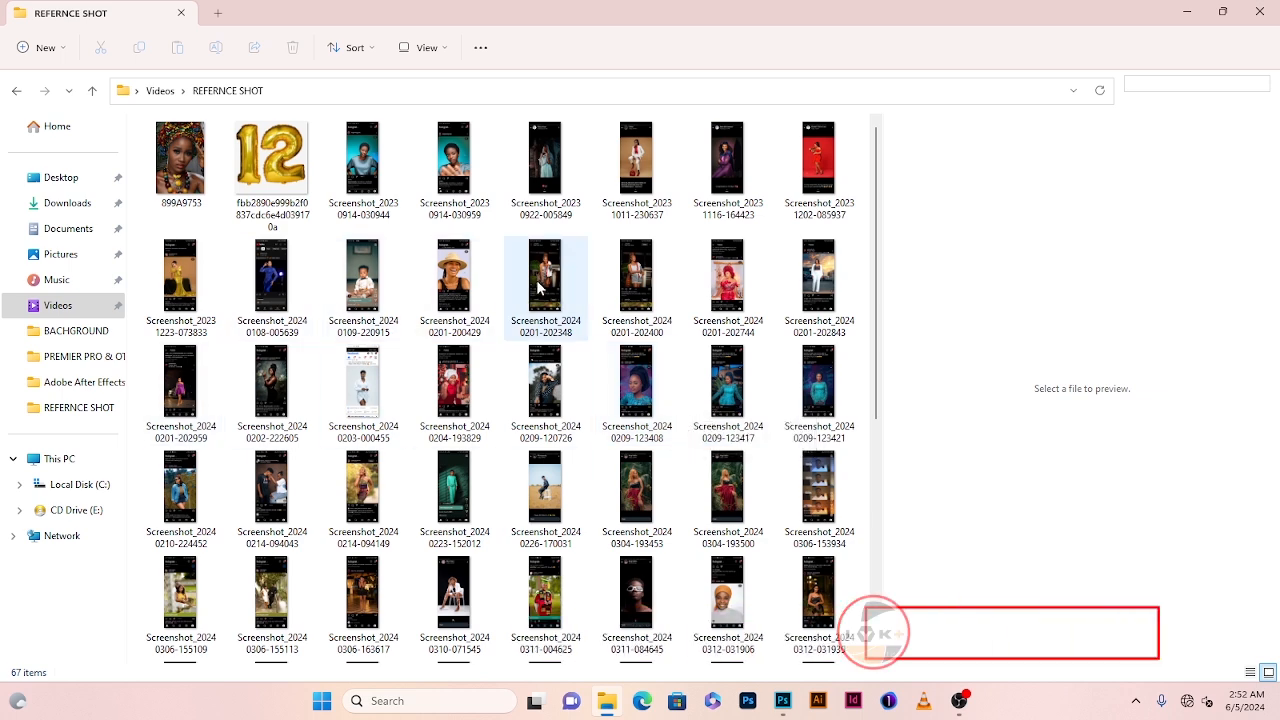
Look through the portrait screenshots in the REFERNCE SHOT folder
scroll(540, 288, "down", 5)
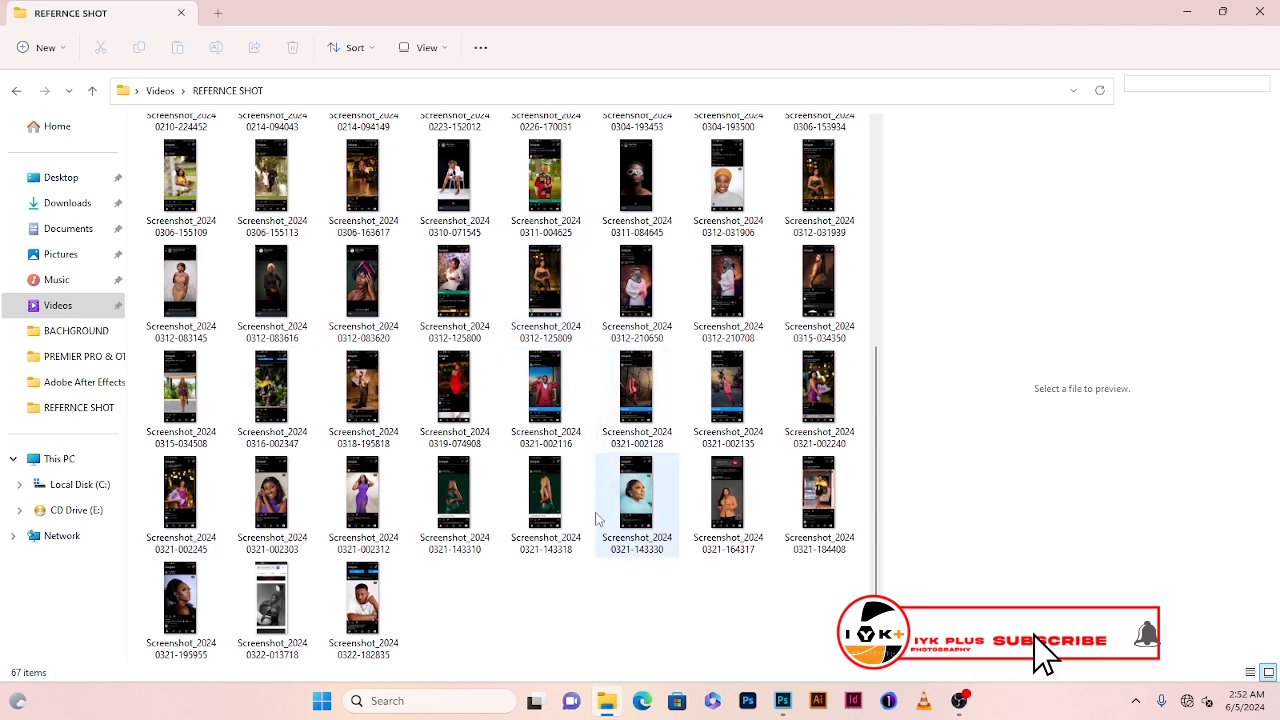
scroll(510, 553, "up", 5)
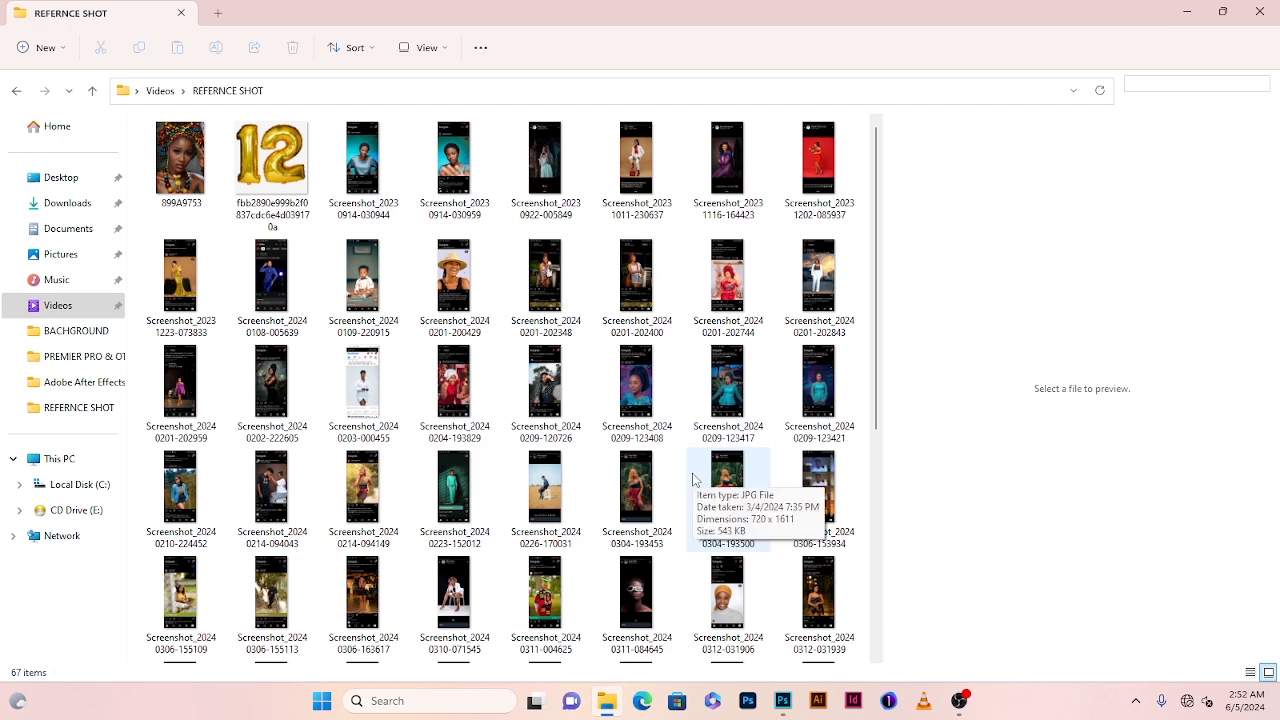
scroll(694, 484, "down", 4)
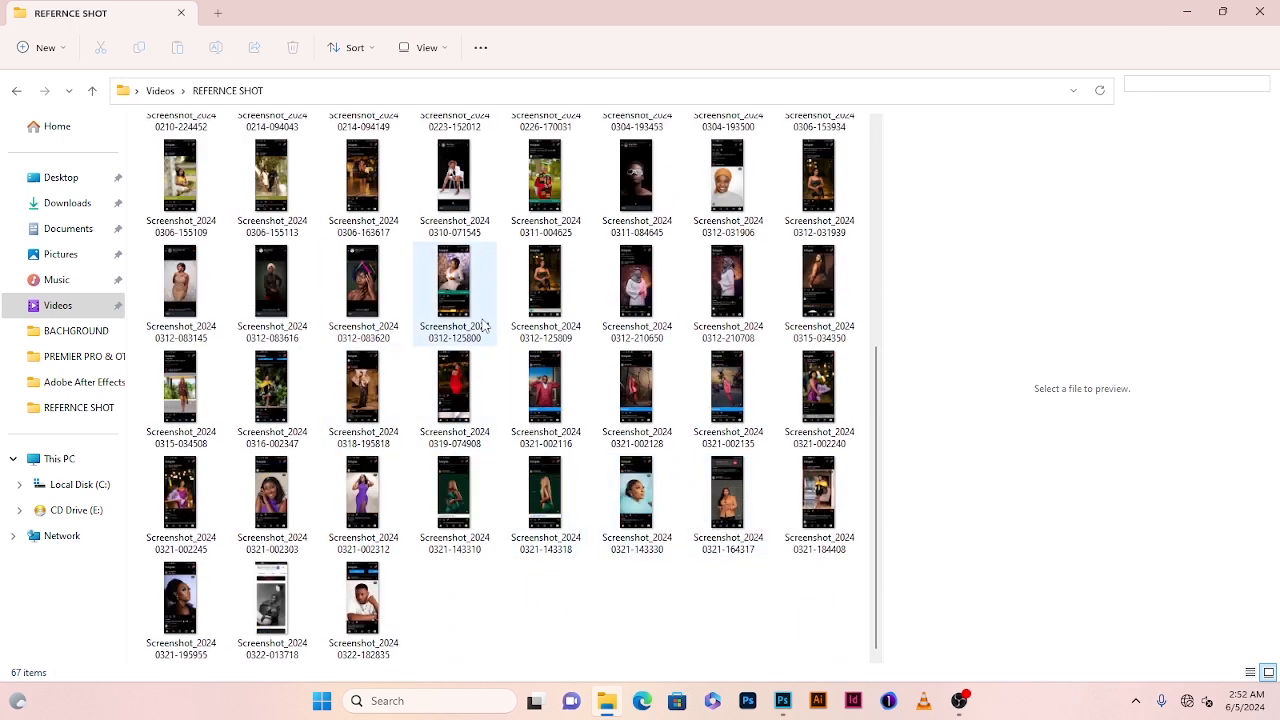
scroll(482, 328, "up", 4)
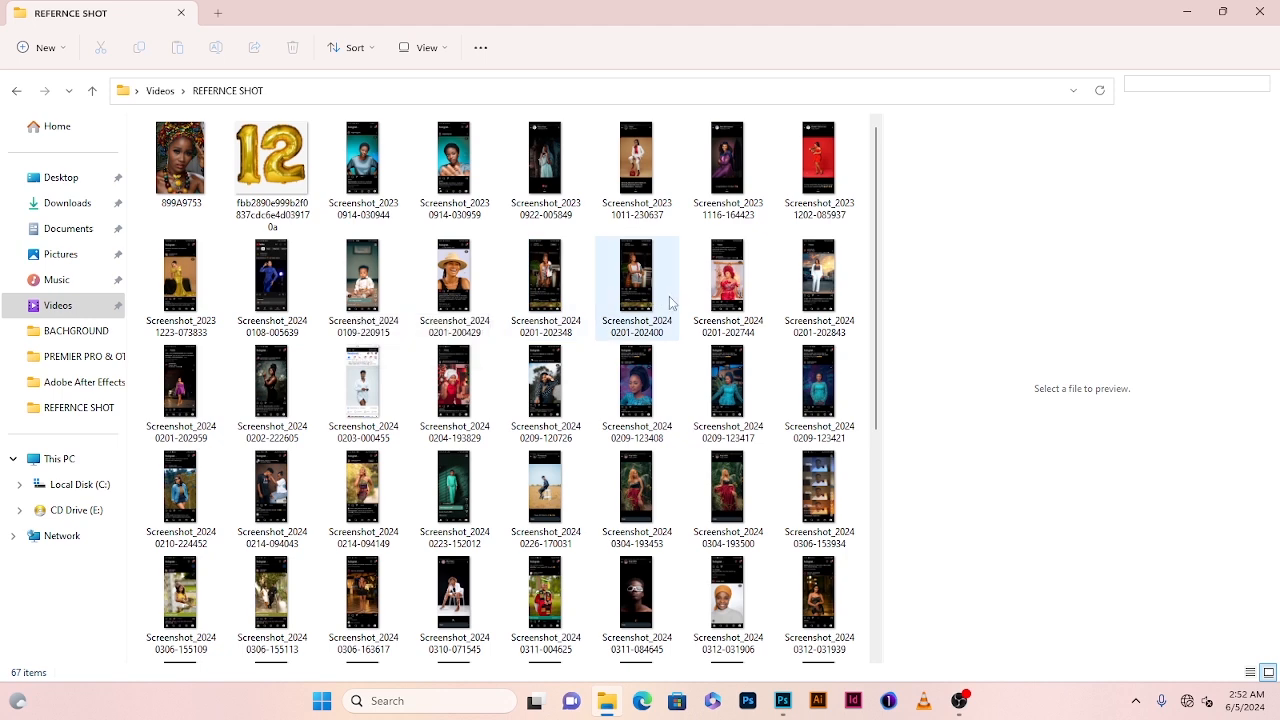
scroll(497, 294, "down", 4)
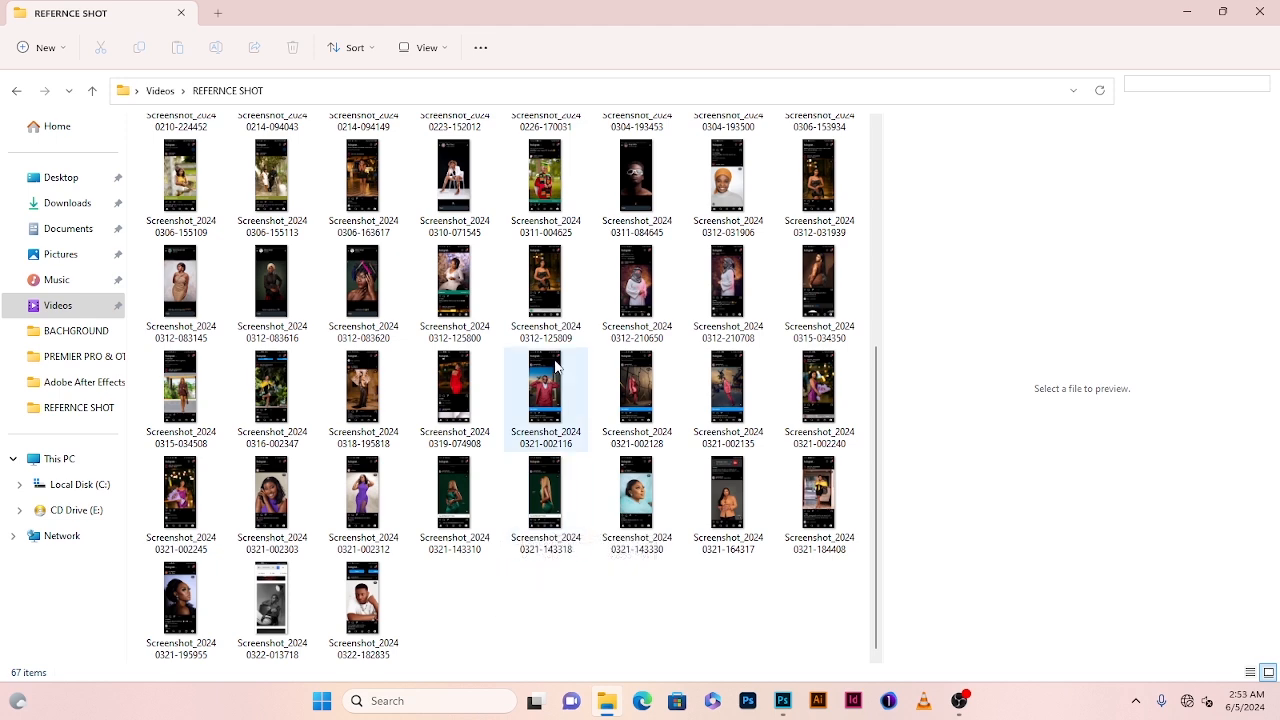
scroll(555, 368, "up", 4)
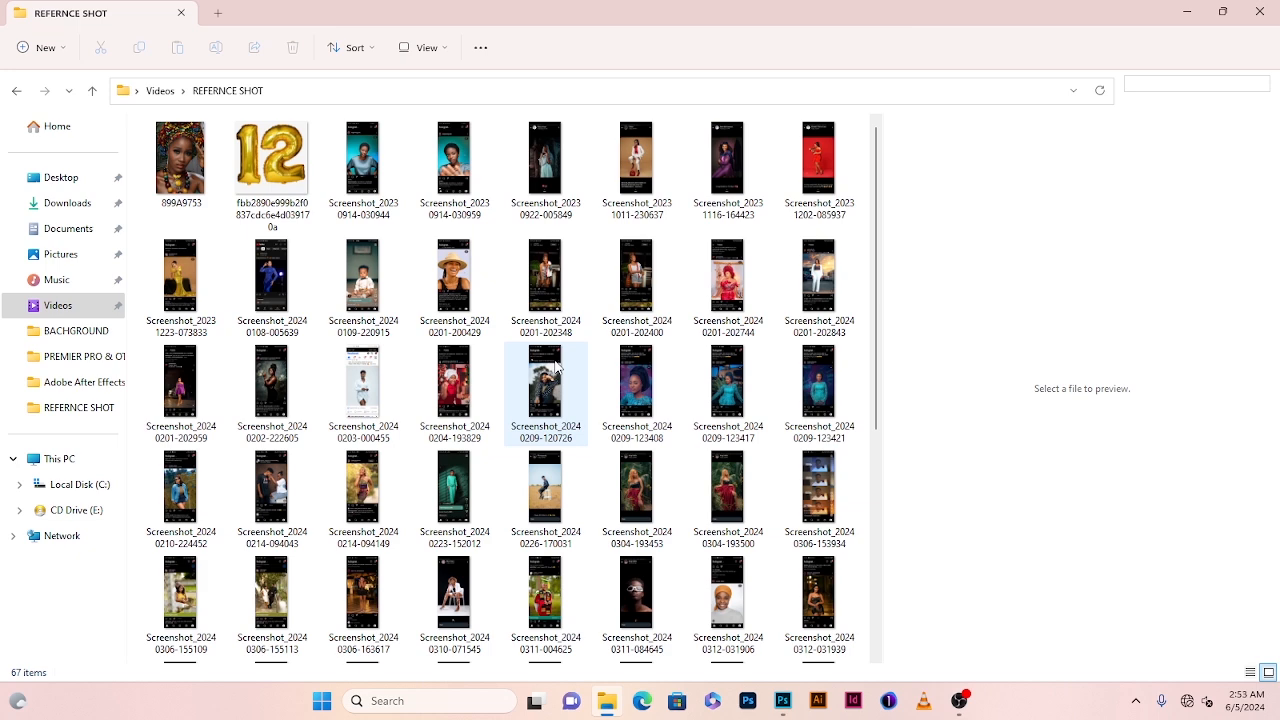
scroll(555, 368, "down", 4)
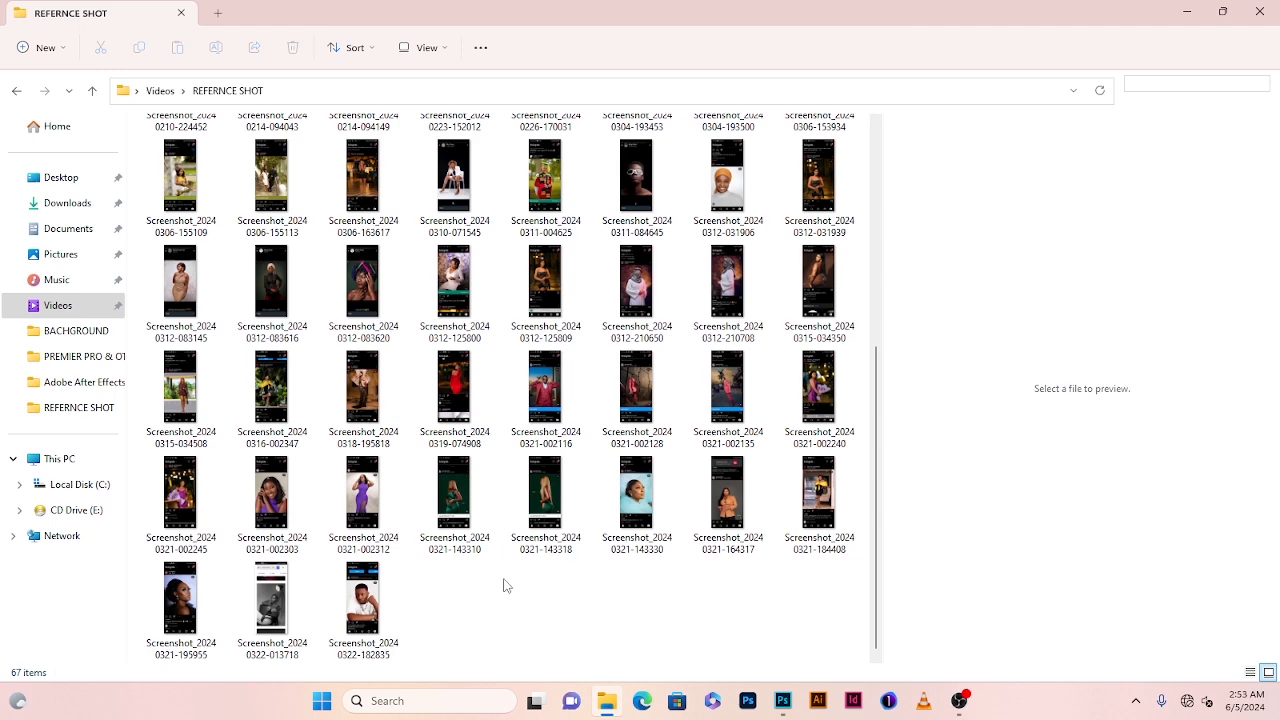
Switch to Photoshop and delete the Gradient Map 1 layer from both the orange headscarf portrait and the green dress portrait
left_click(785, 703)
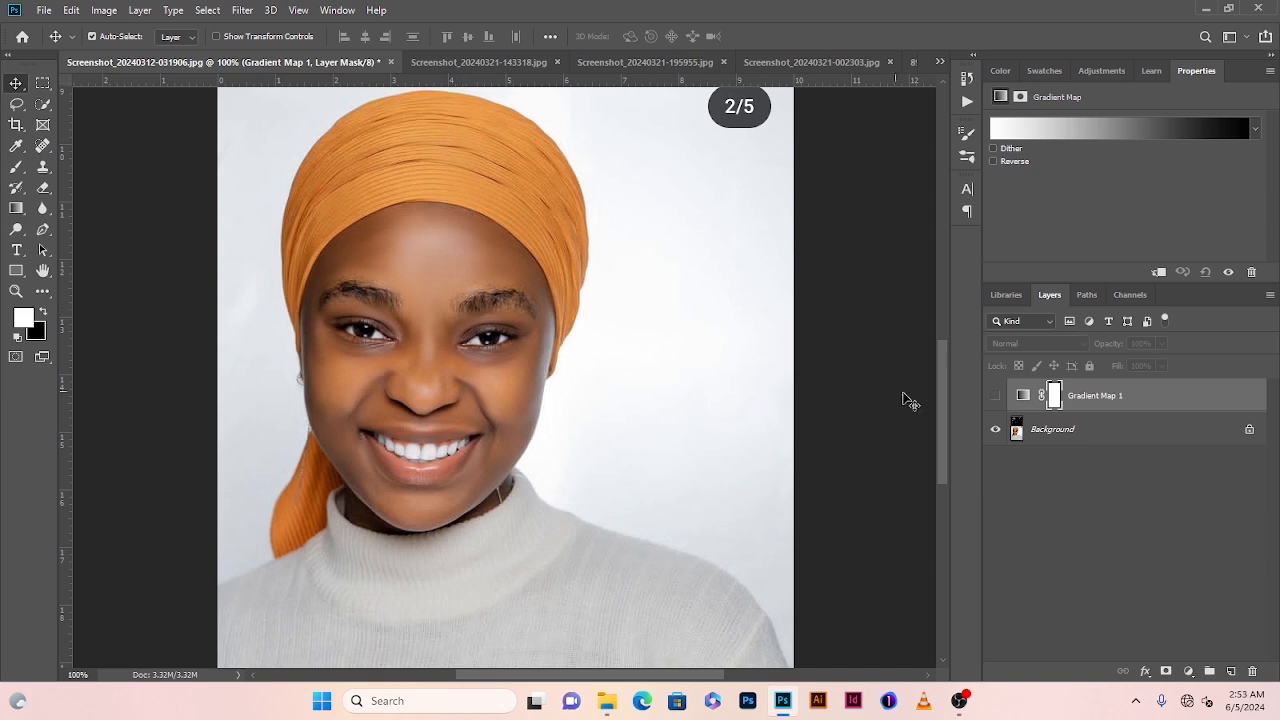
key("Delete")
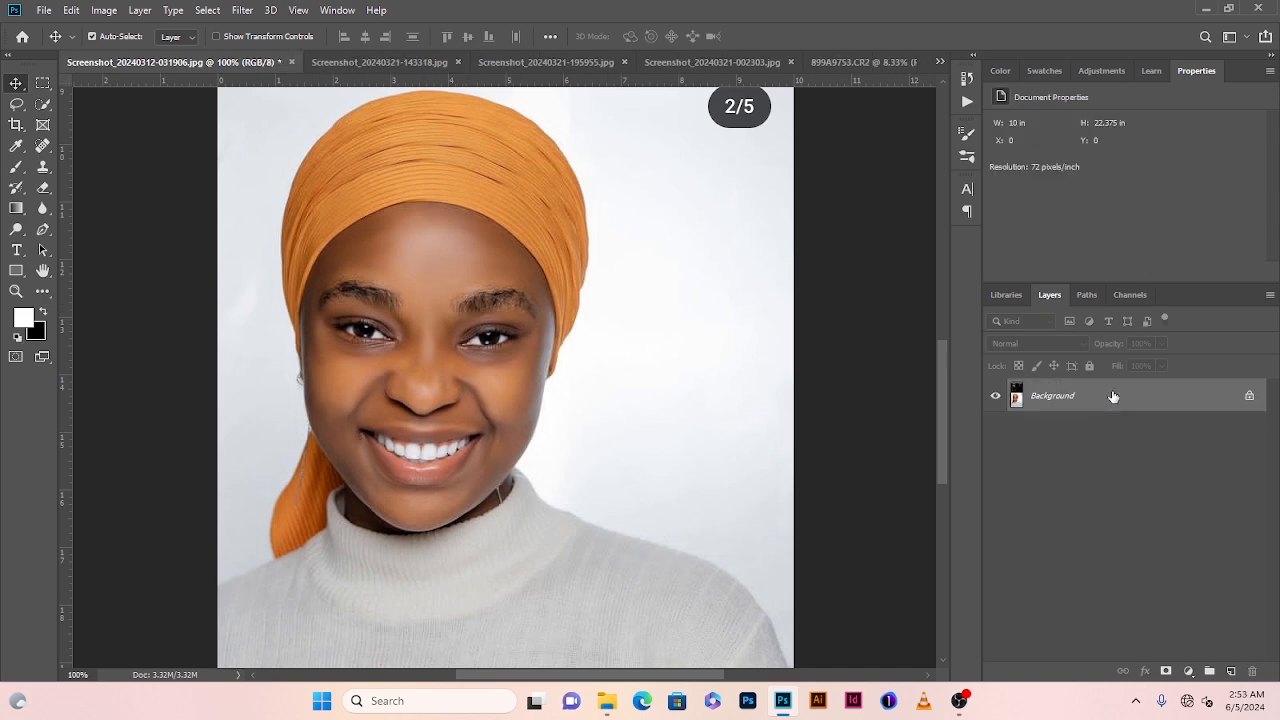
left_click(403, 63)
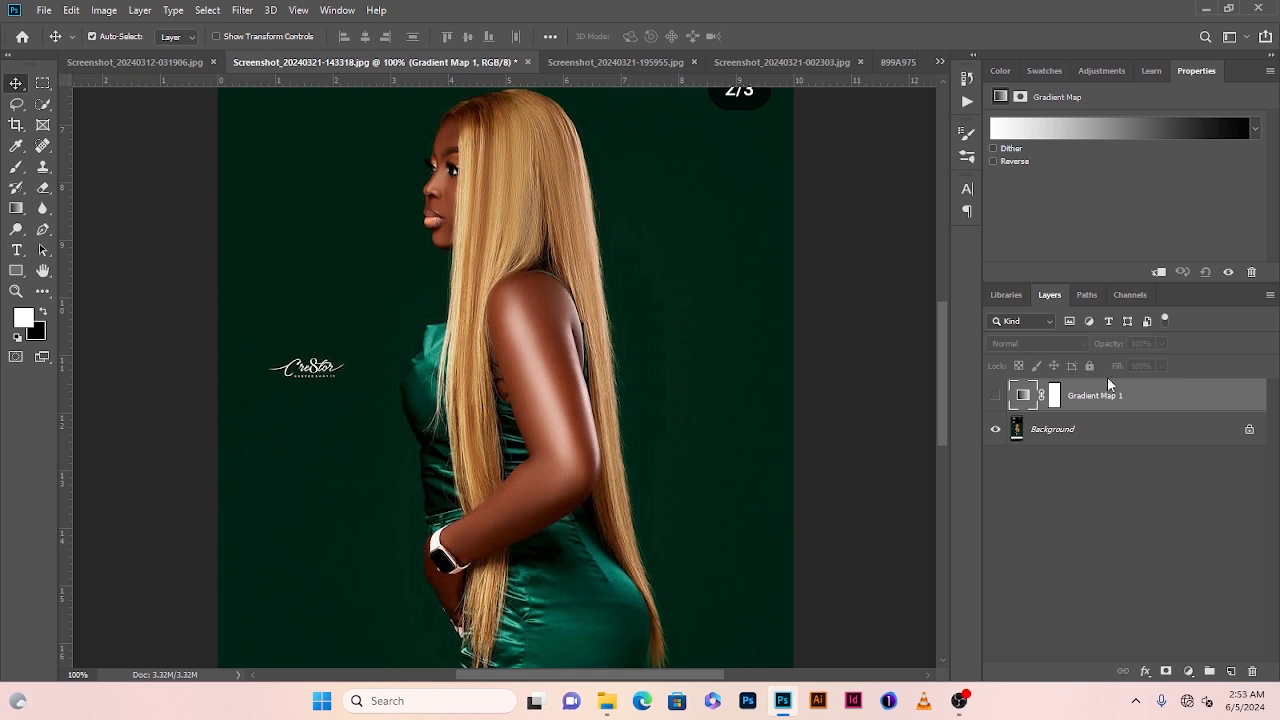
key("Delete")
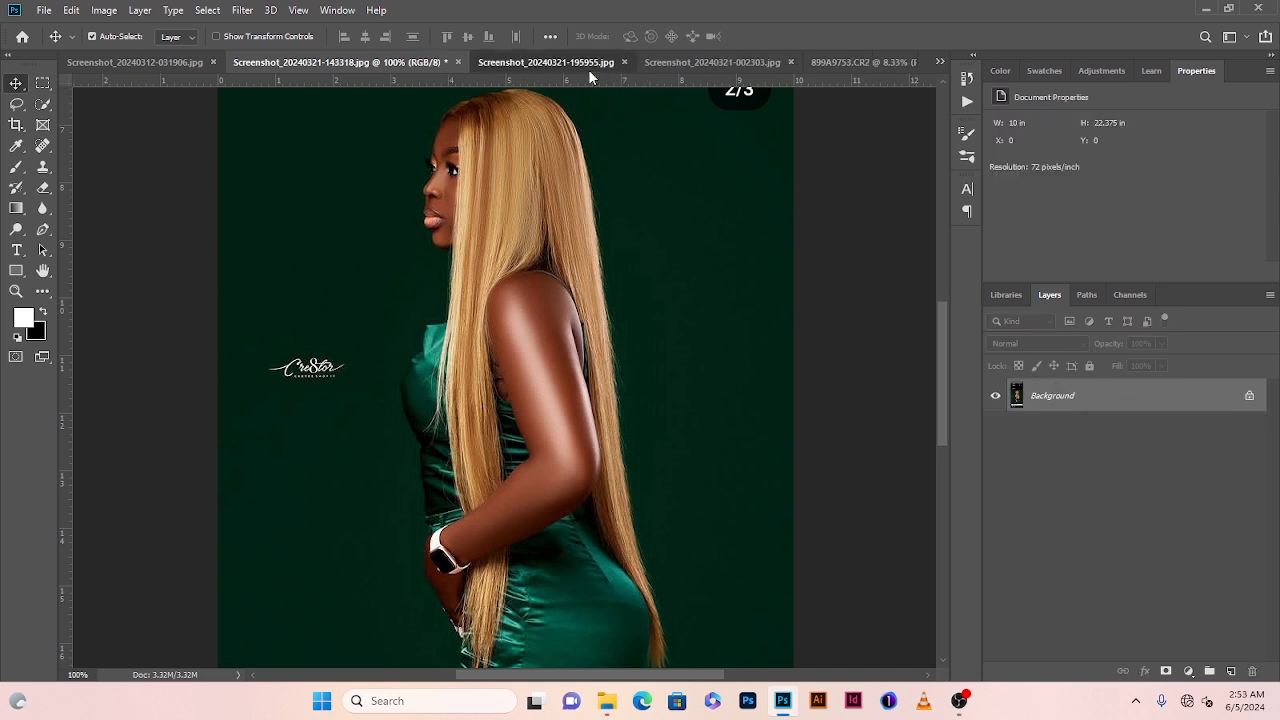
Examine the skin tones and colouring of each open portrait in turn, ending with 899A9753.CR2
left_click(588, 66)
left_click(660, 62)
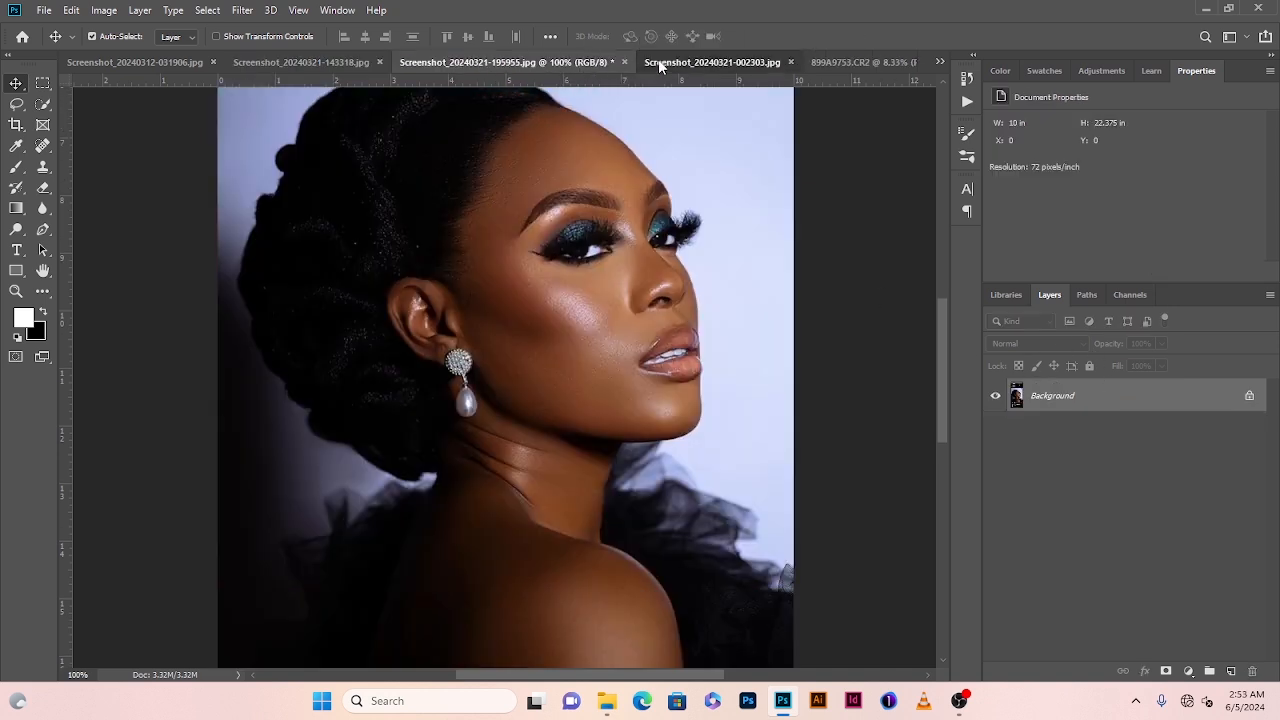
left_click(184, 67)
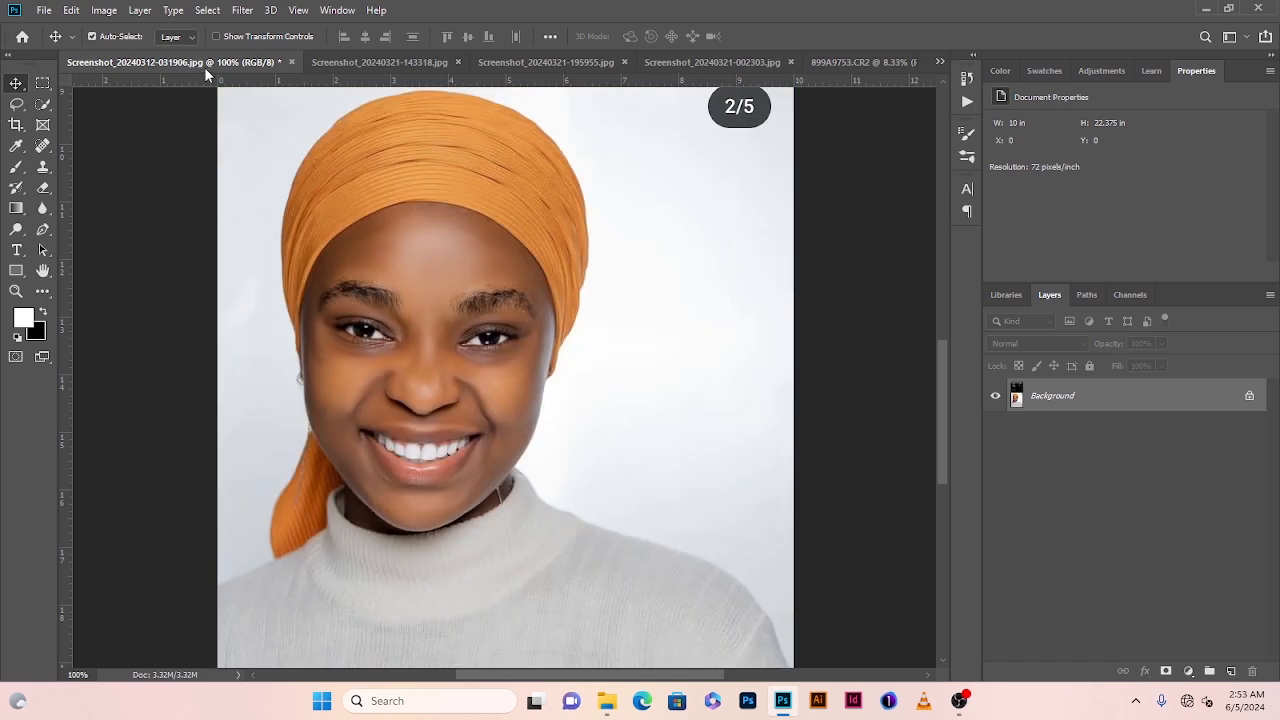
left_click(383, 63)
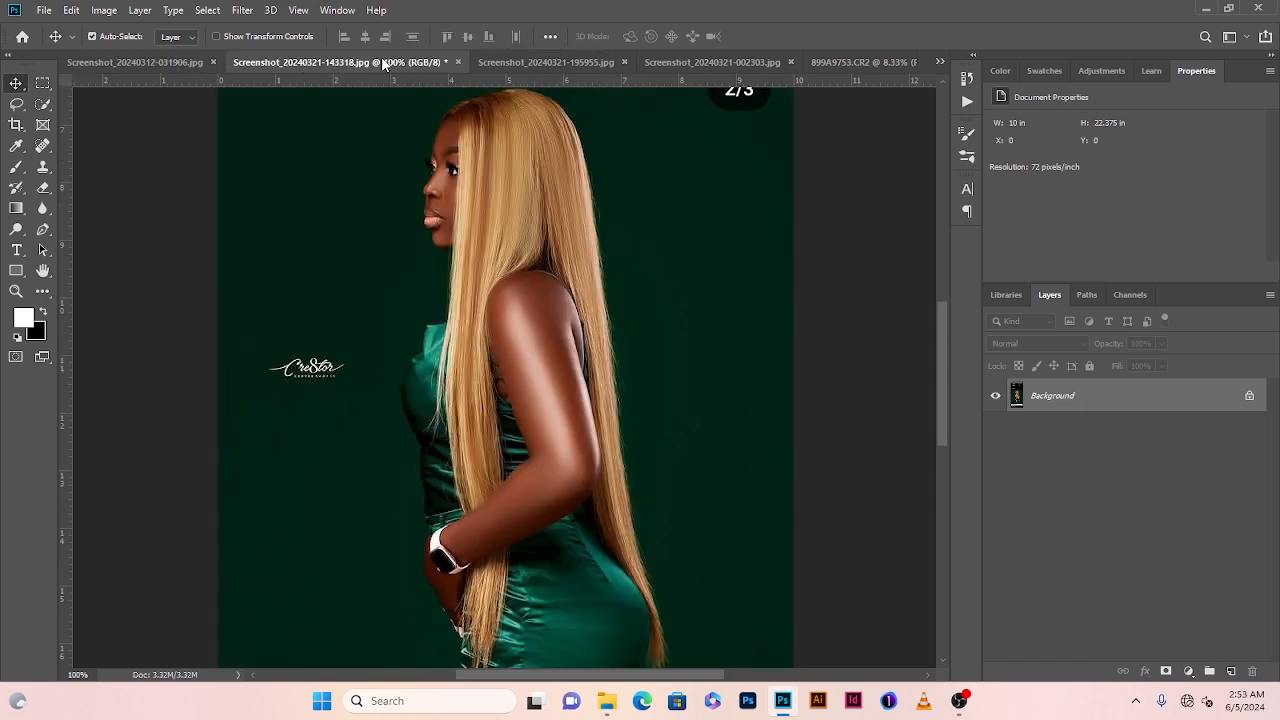
left_click(531, 60)
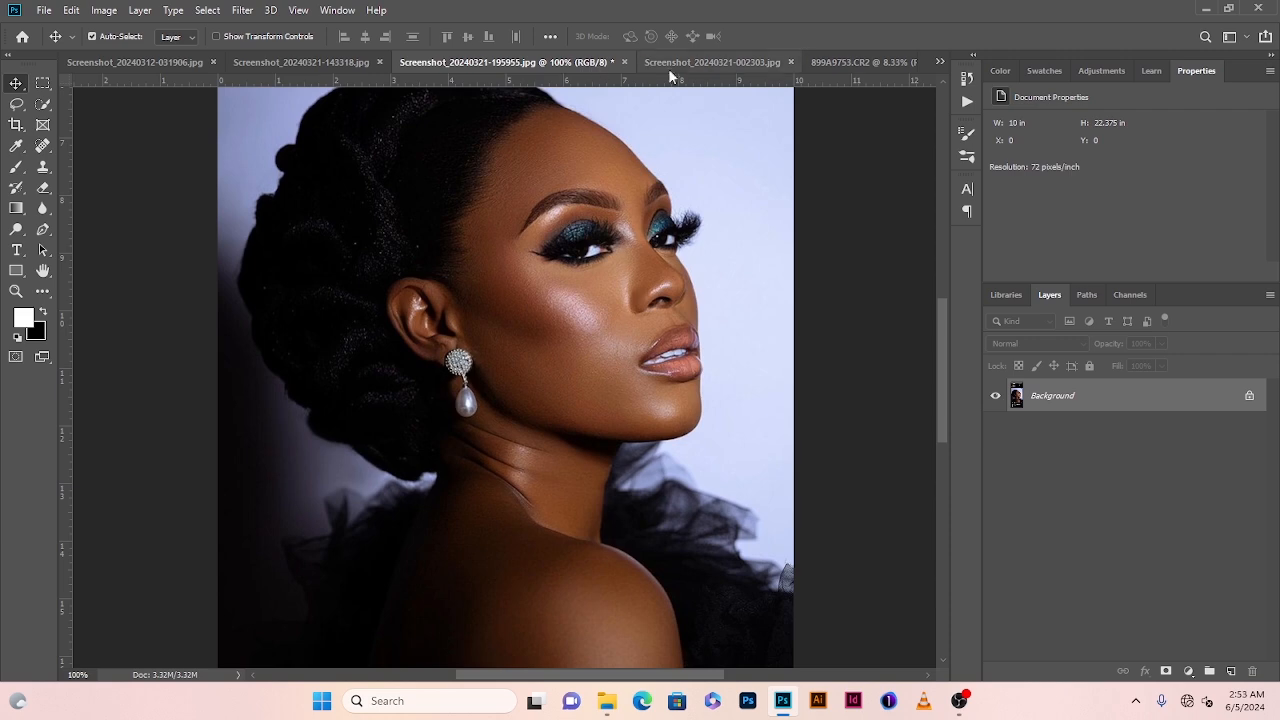
left_click(683, 65)
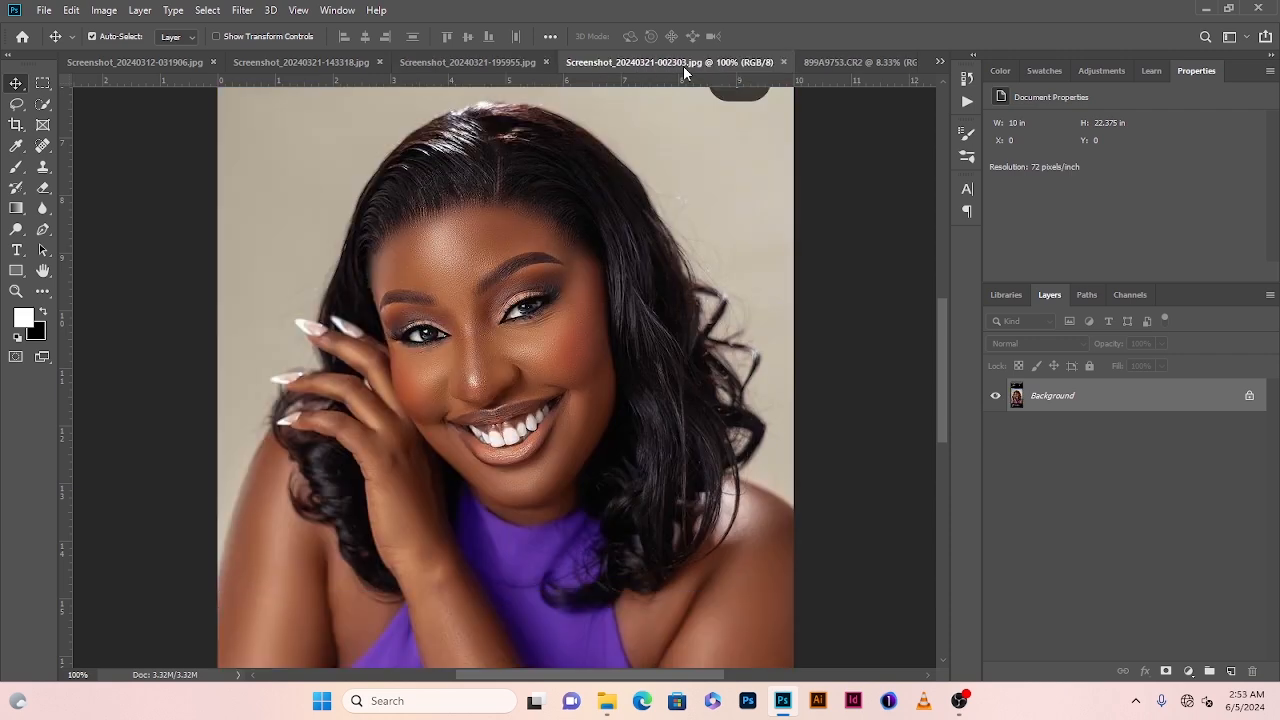
left_click(845, 64)
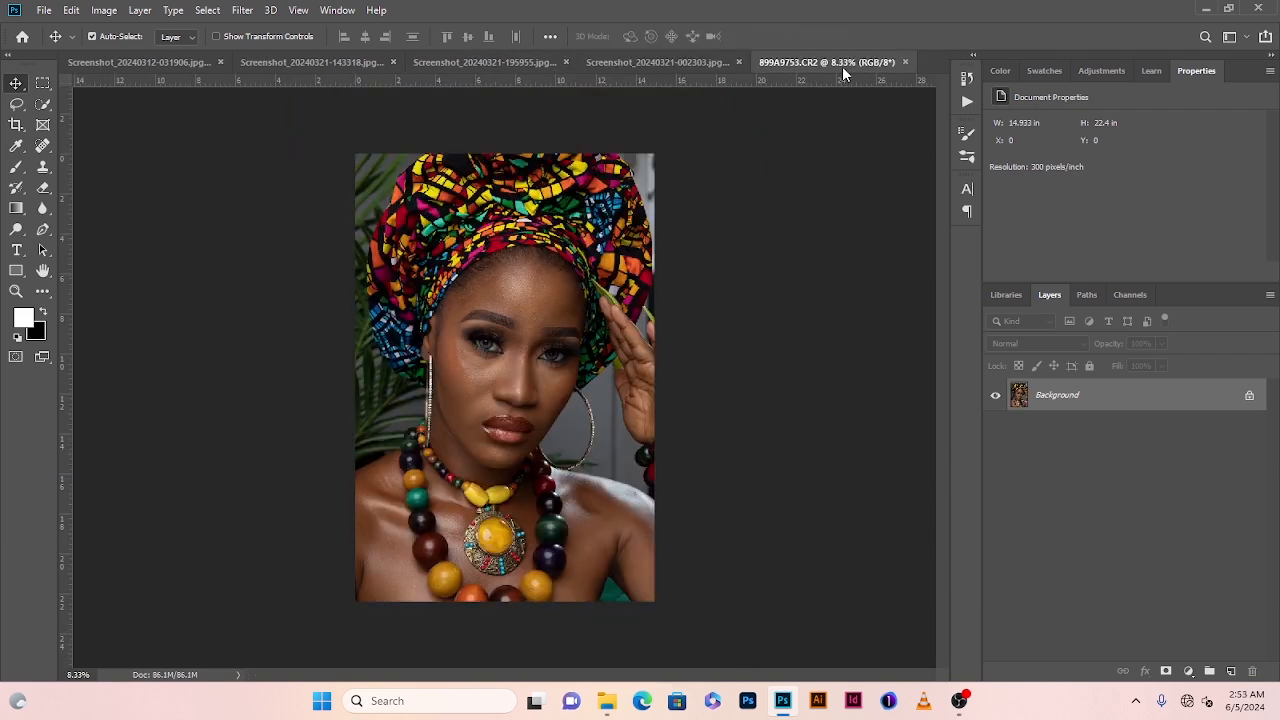
Add a Gradient Map adjustment layer to the orange headscarf portrait, Screenshot_20240312-031906.jpg, and hide that layer
left_click(118, 64)
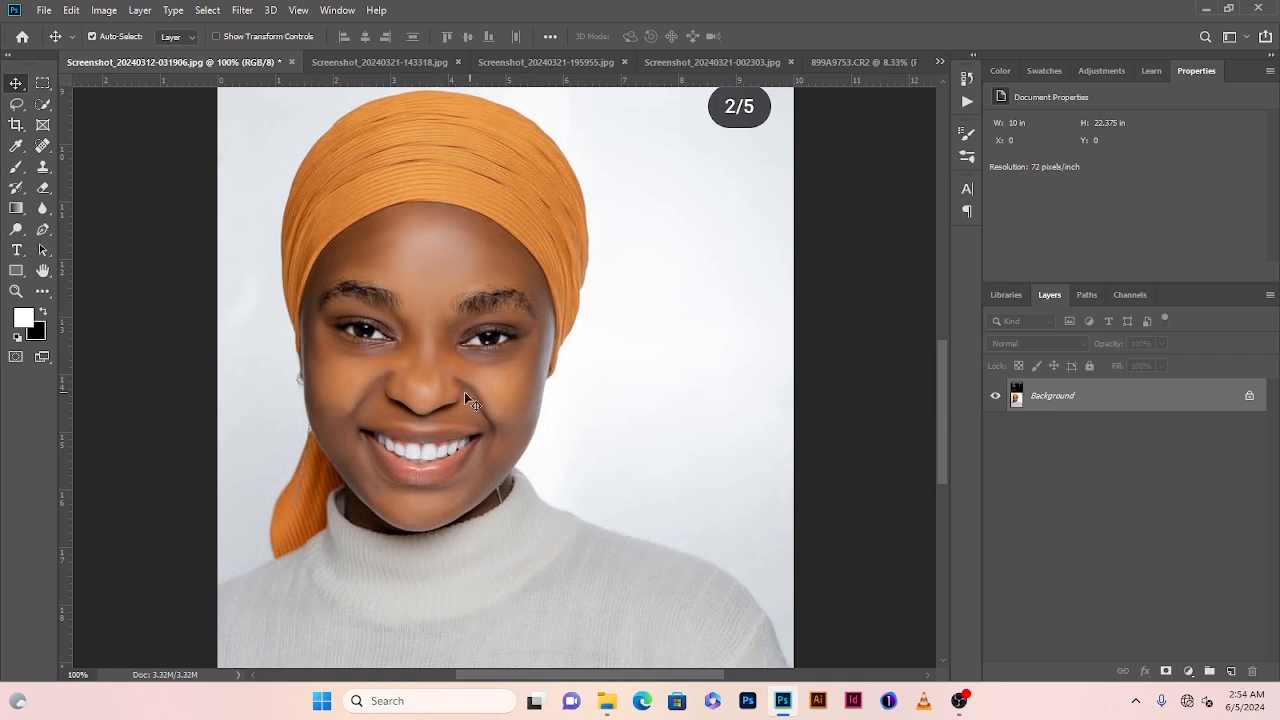
key("ctrl+plus")
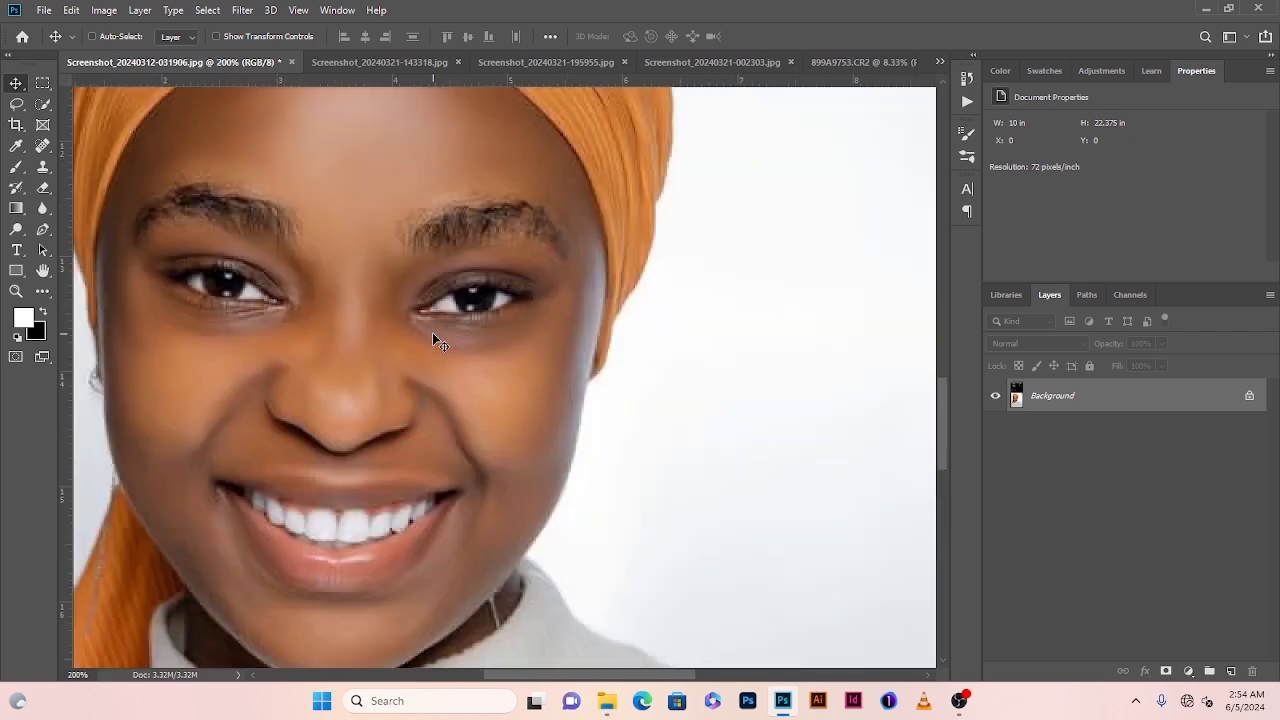
key("ctrl+minus")
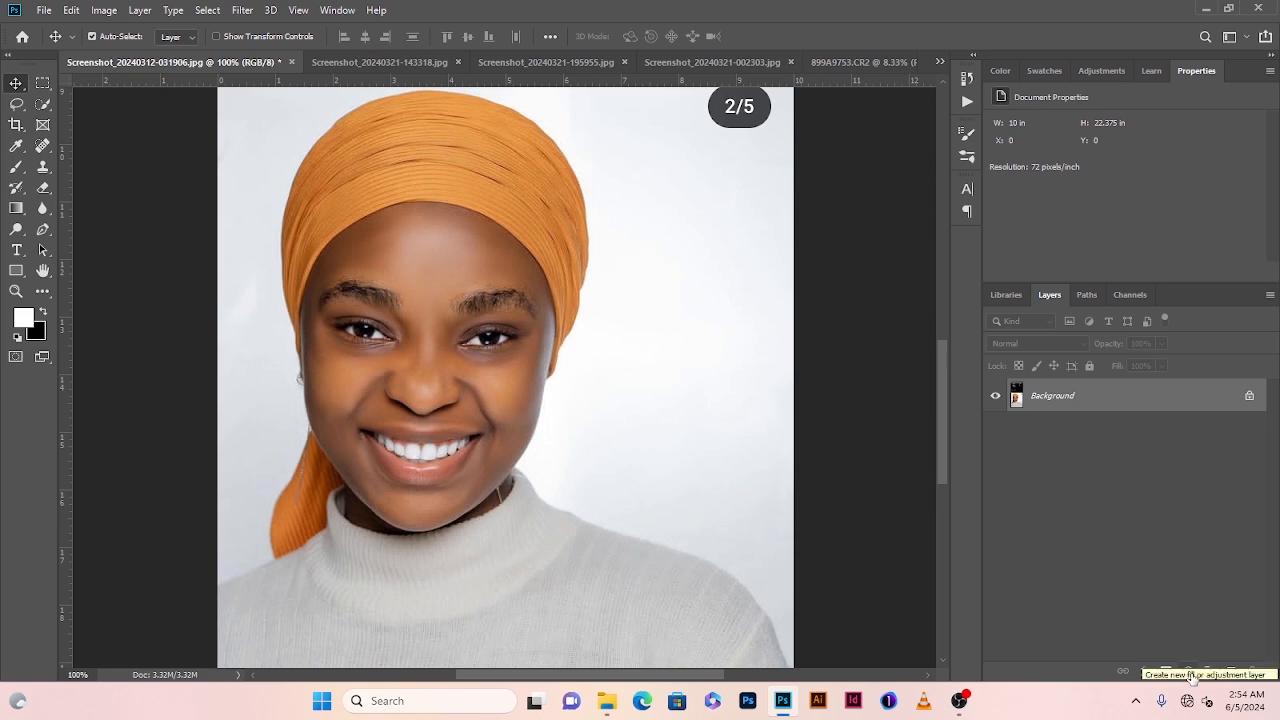
left_click(1190, 672)
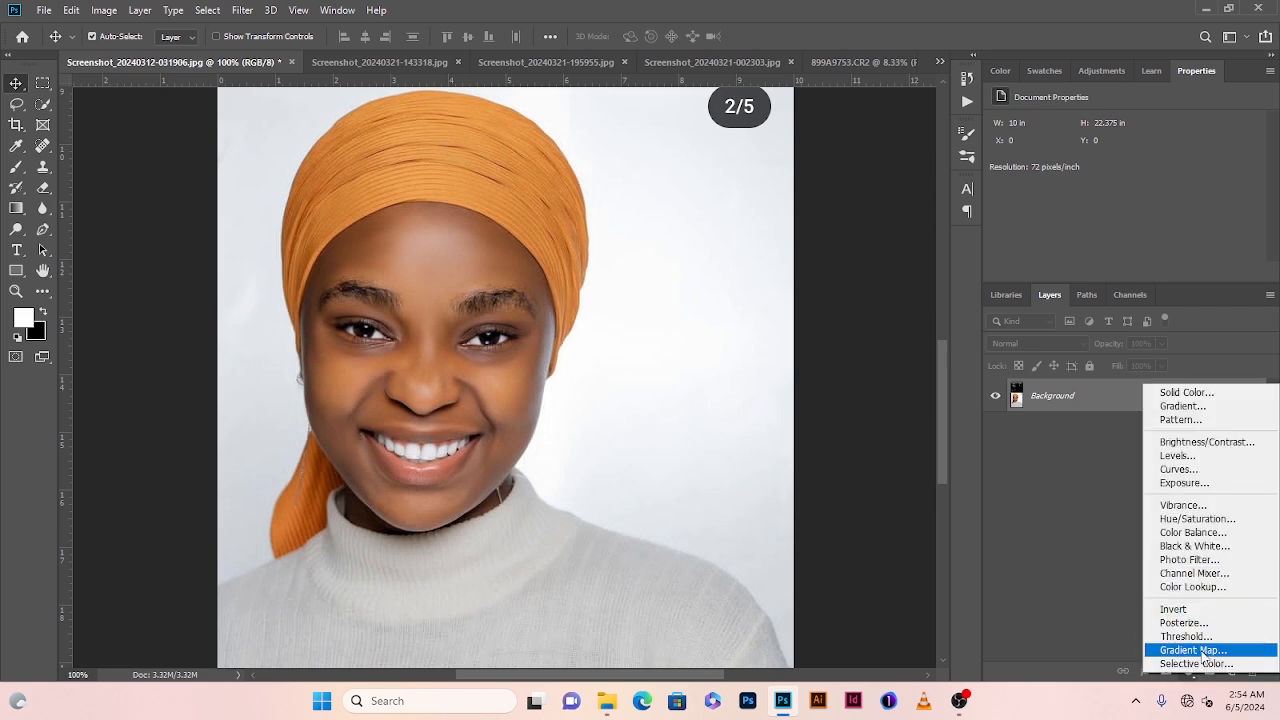
left_click(1200, 651)
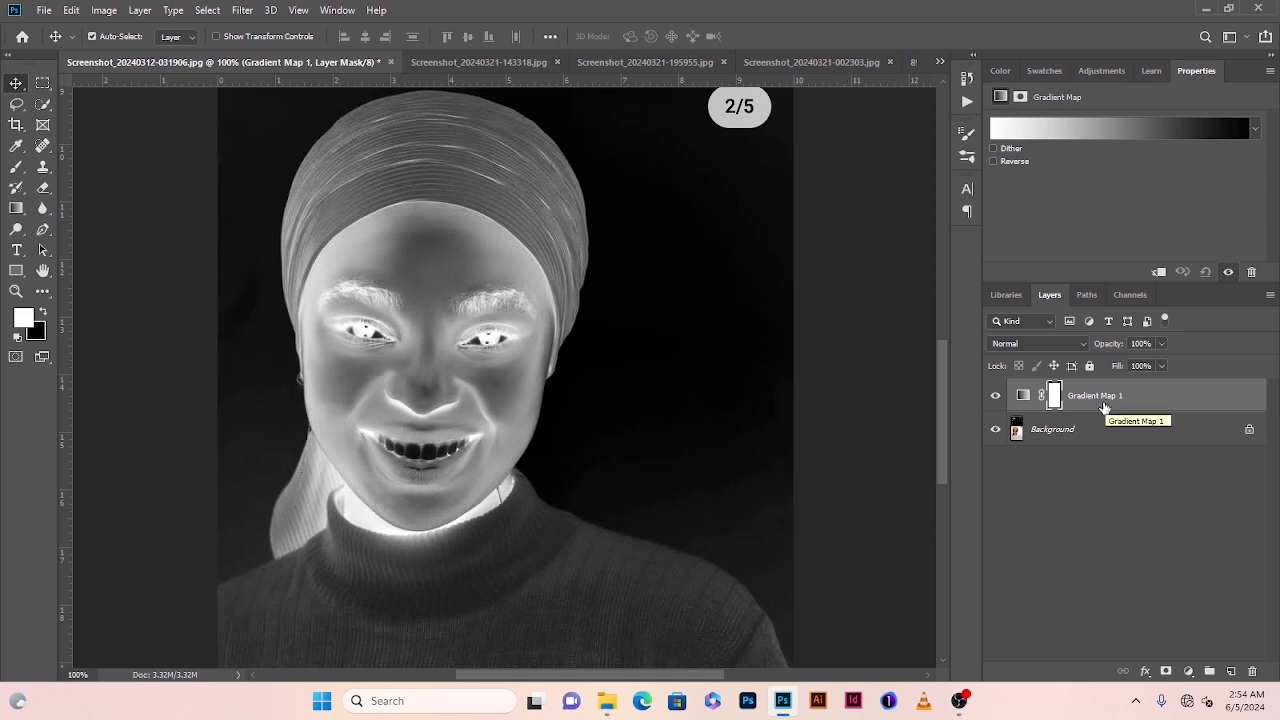
left_click(996, 397)
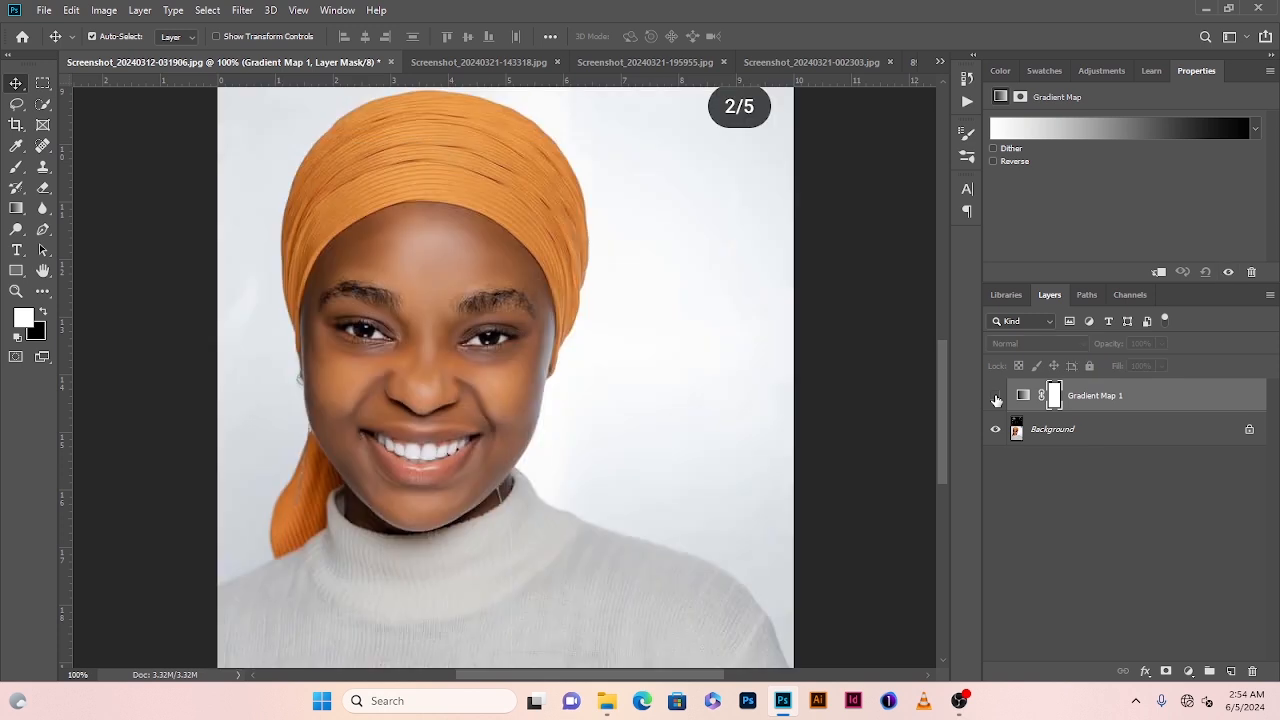
Open the gradient of the Gradient Map 1 layer in the Gradient Editor
left_click(1062, 432)
left_click(1068, 398)
left_click(1023, 395)
left_click(1102, 126)
Replace the gradient presets with the Color Harmonies 2 set
left_click(1112, 148)
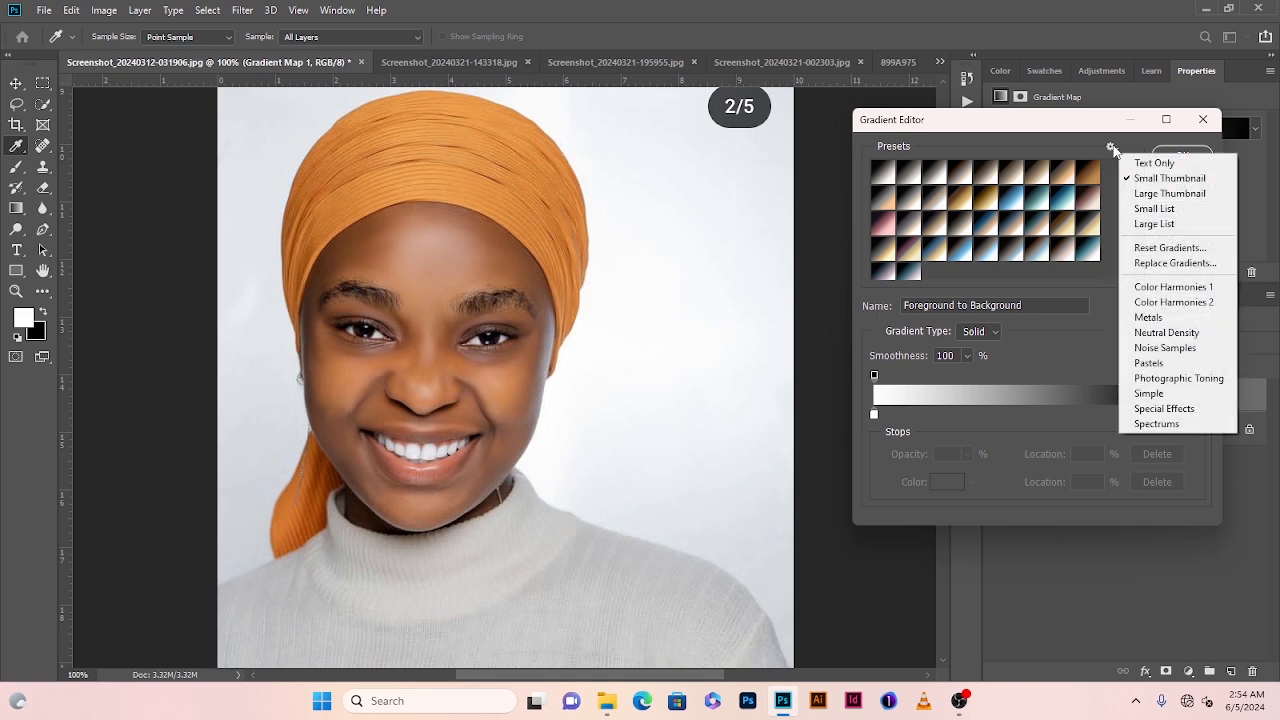
left_click(1169, 301)
left_click(566, 265)
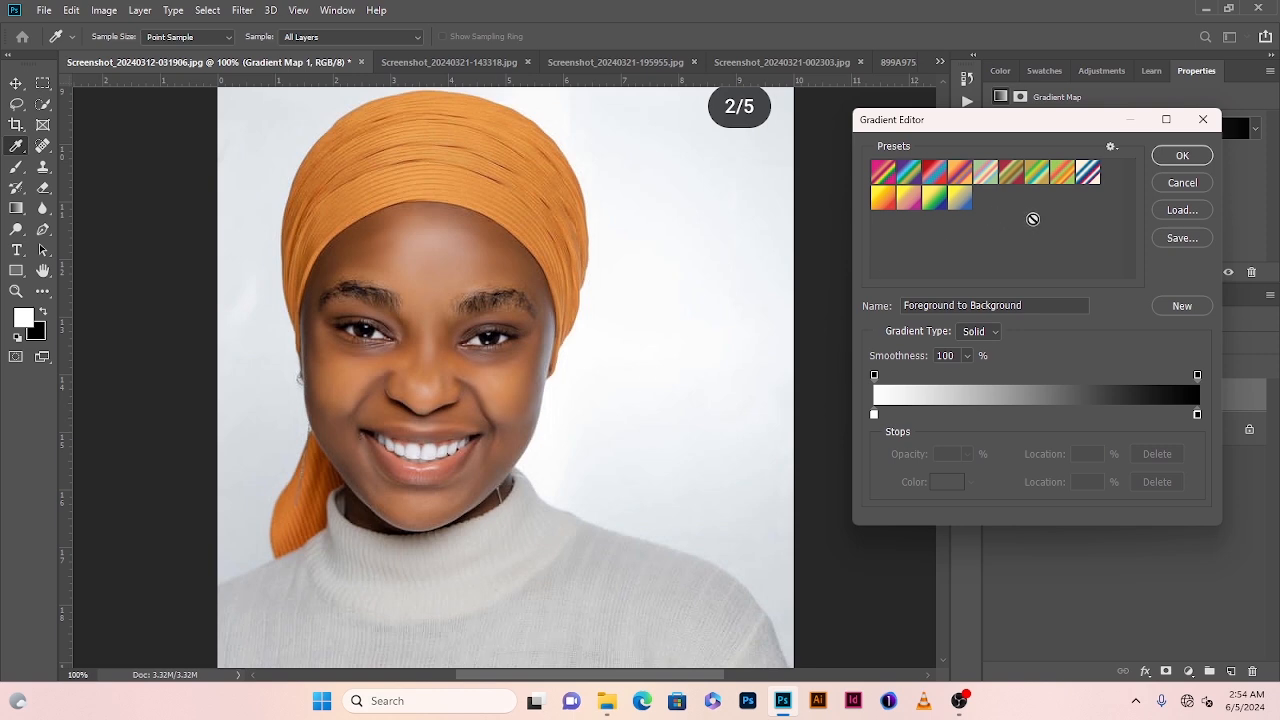
Replace the gradient presets with the Photographic Toning set
left_click(1111, 147)
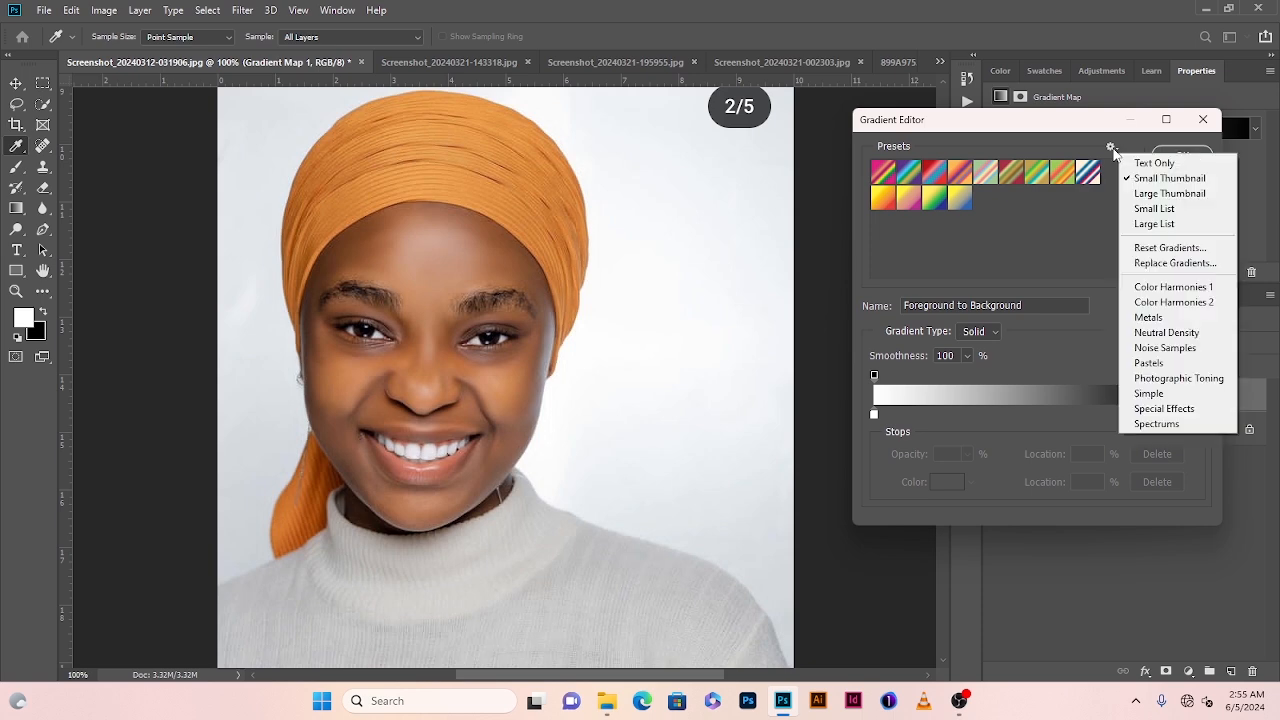
left_click(1187, 379)
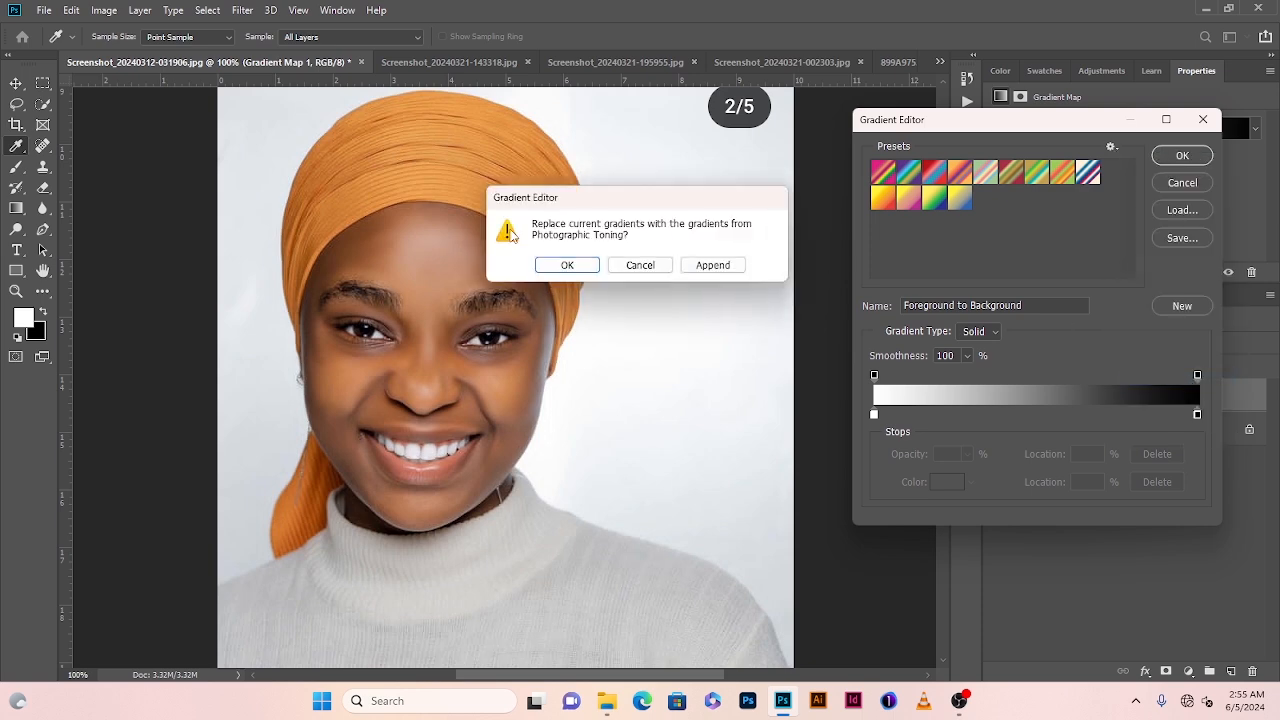
left_click(550, 262)
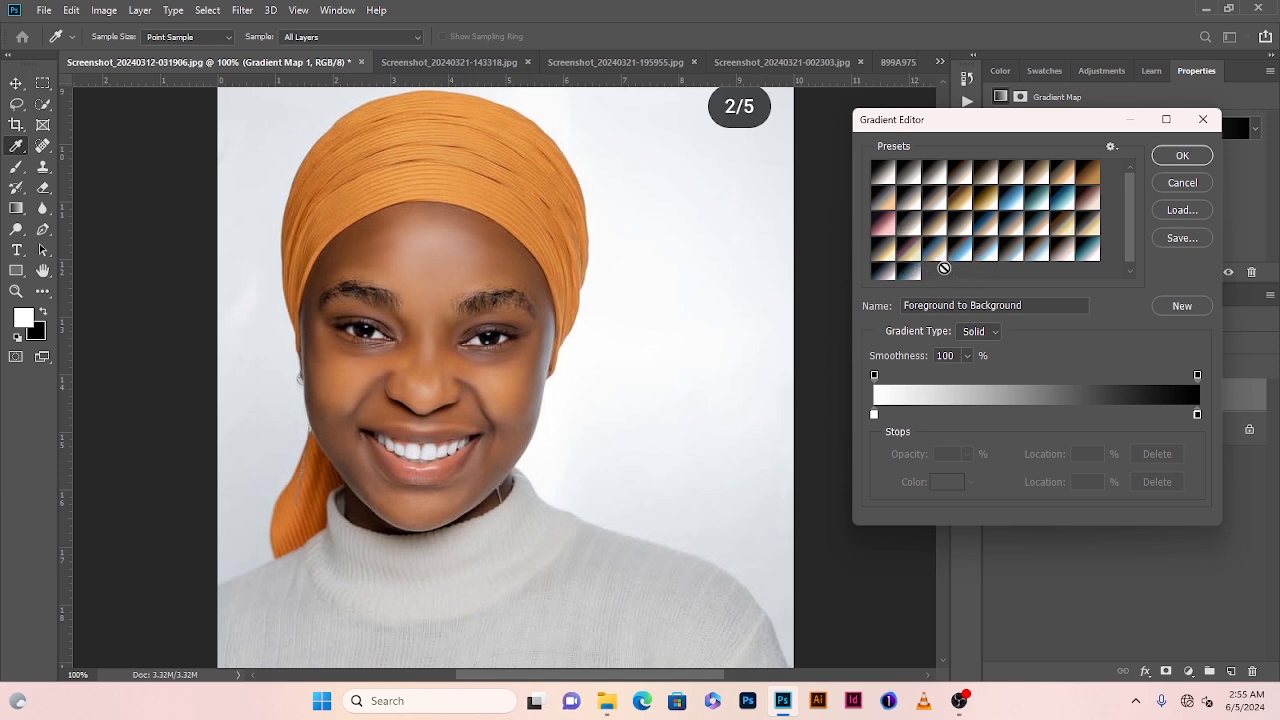
Try out various Photographic Toning presets, including Sepia Highlights 2, Blue 1, Copper 1, Sepia-Blue 1, Gold-Selenium 2 and Blue-Selenium 1
left_click(919, 229)
left_click(907, 204)
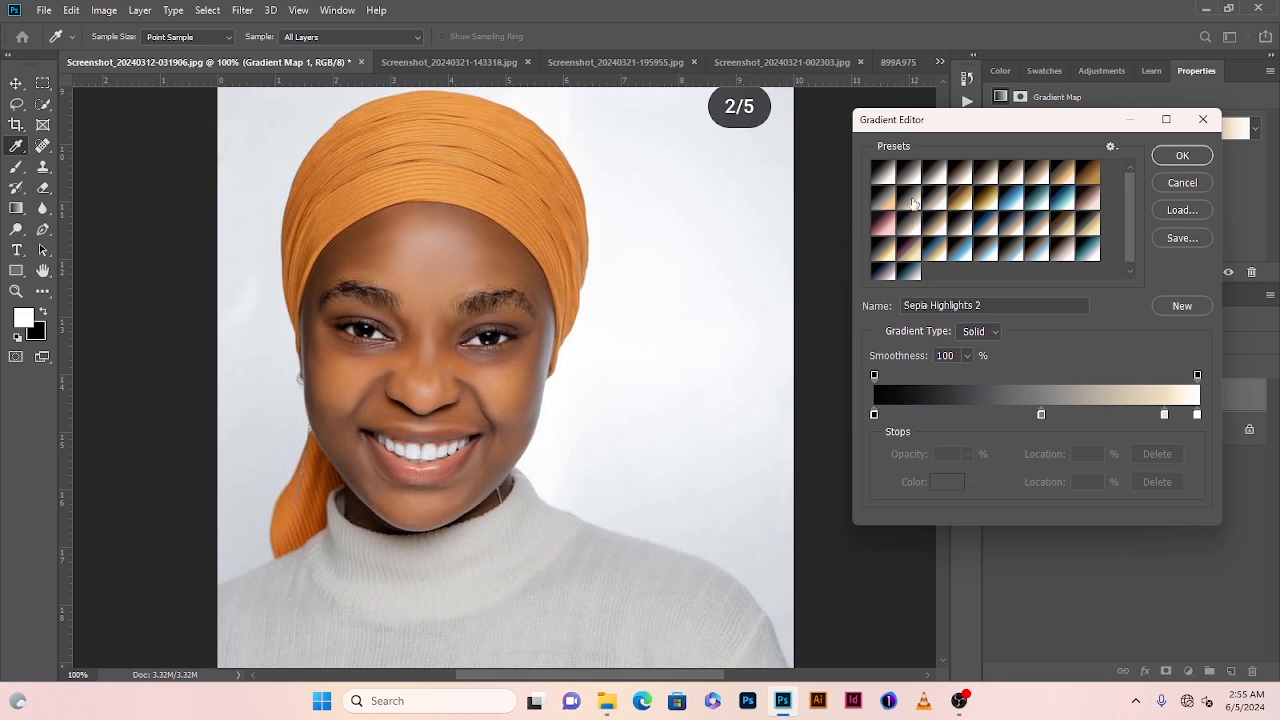
left_click(937, 201)
left_click(973, 200)
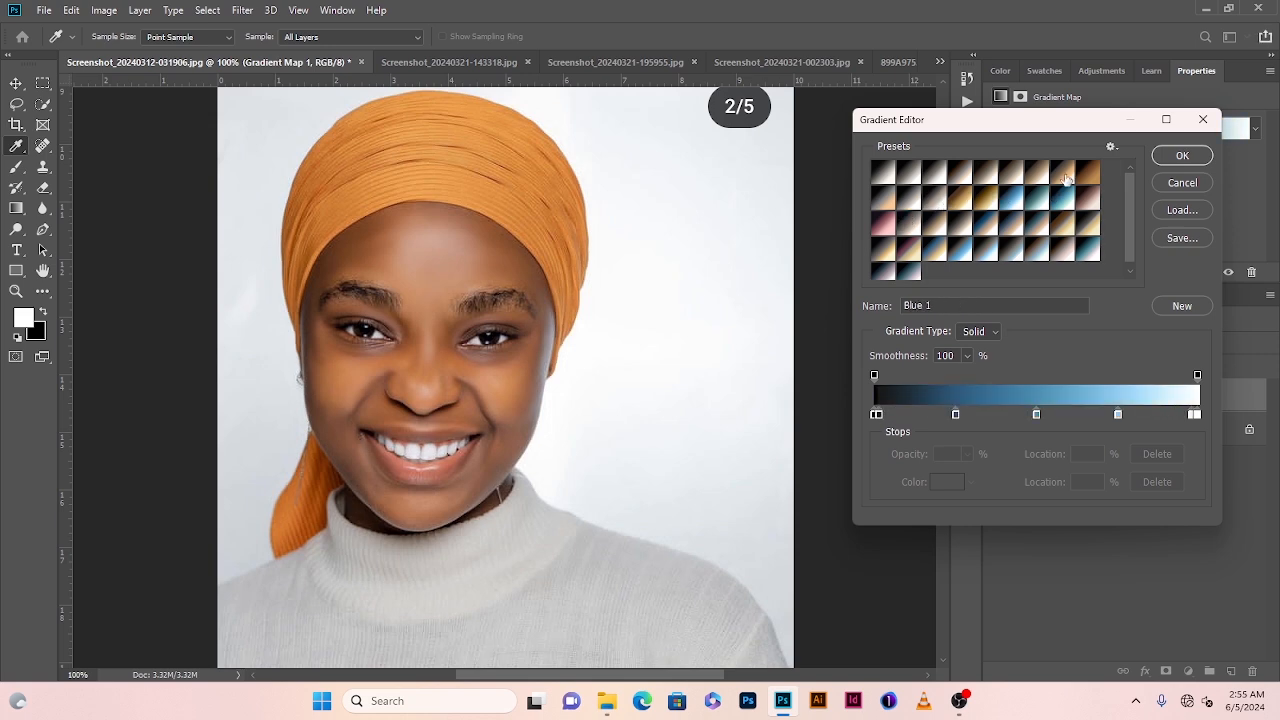
left_click(1064, 176)
left_click(1085, 178)
left_click(1082, 208)
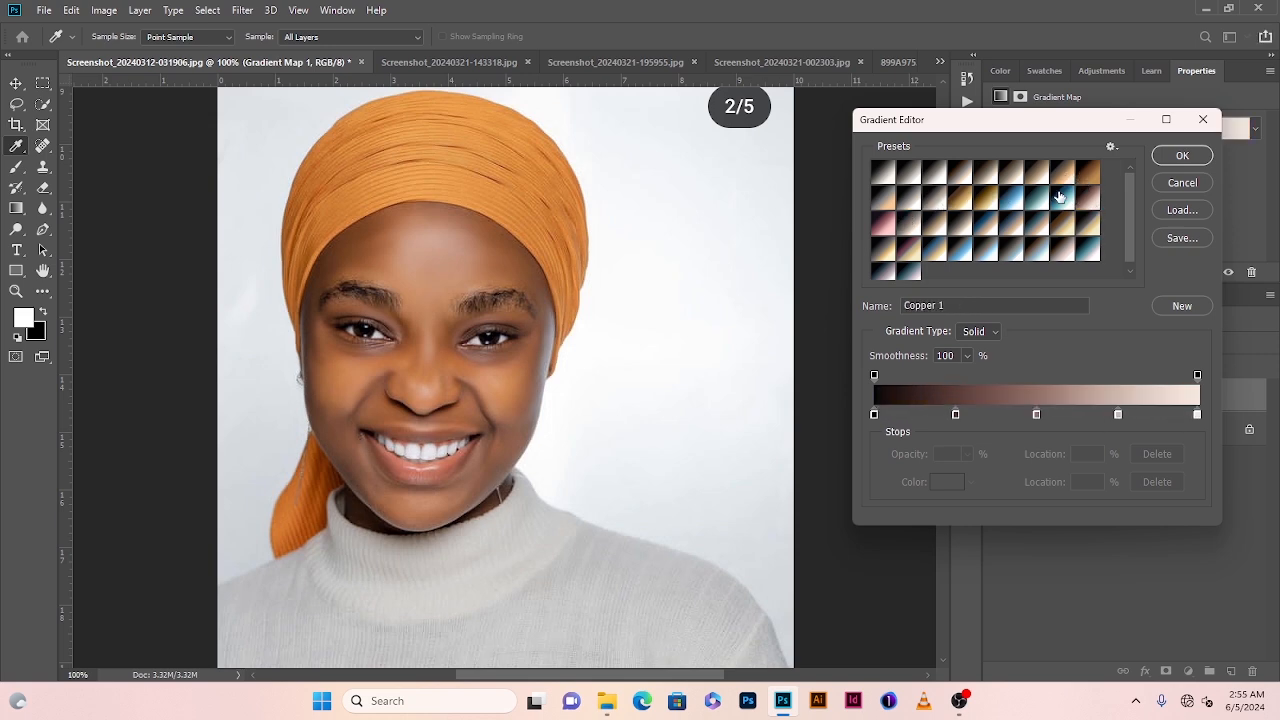
left_click(1060, 200)
left_click(1022, 215)
left_click(997, 222)
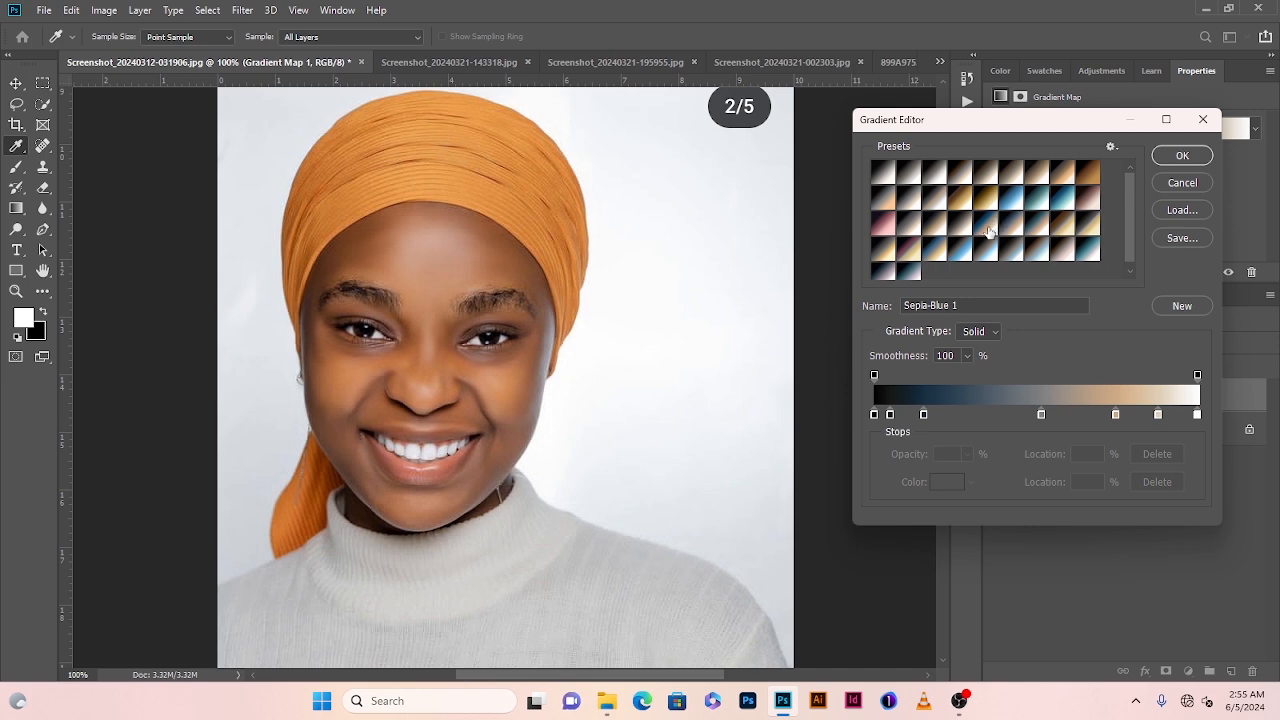
left_click(947, 224)
left_click(960, 256)
left_click(913, 256)
left_click(912, 257)
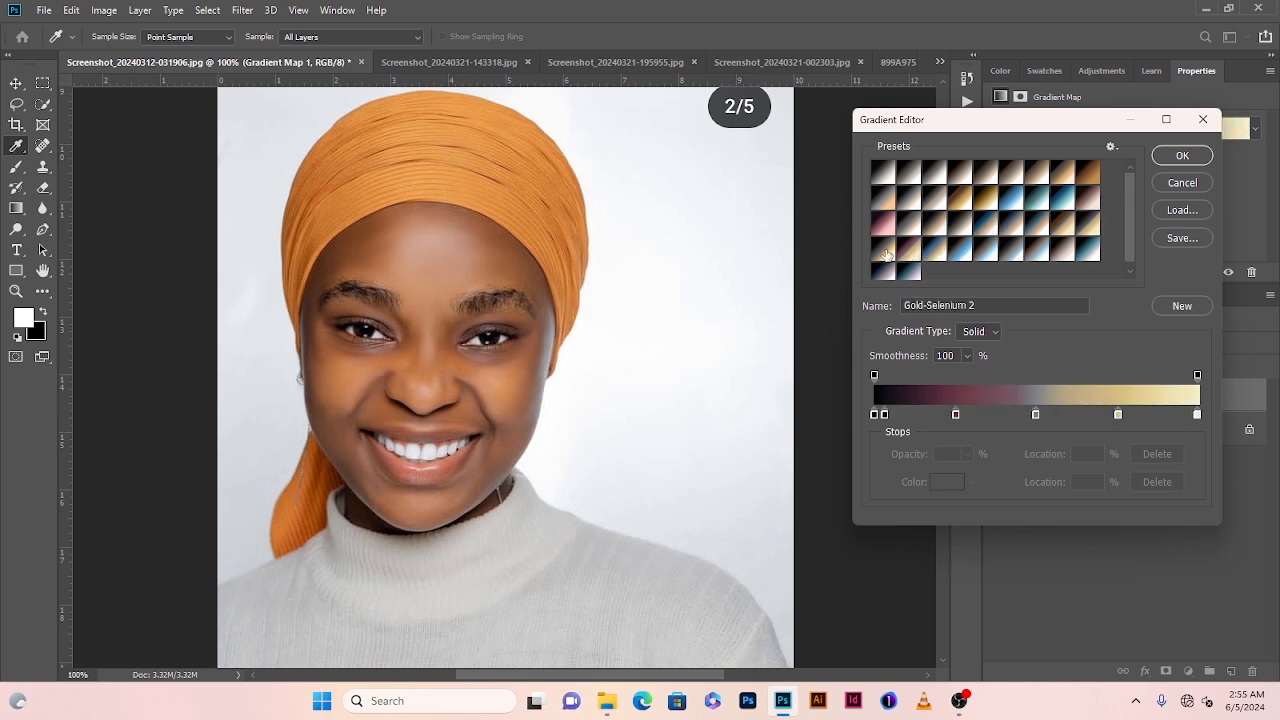
left_click(885, 244)
left_click(885, 221)
left_click(883, 200)
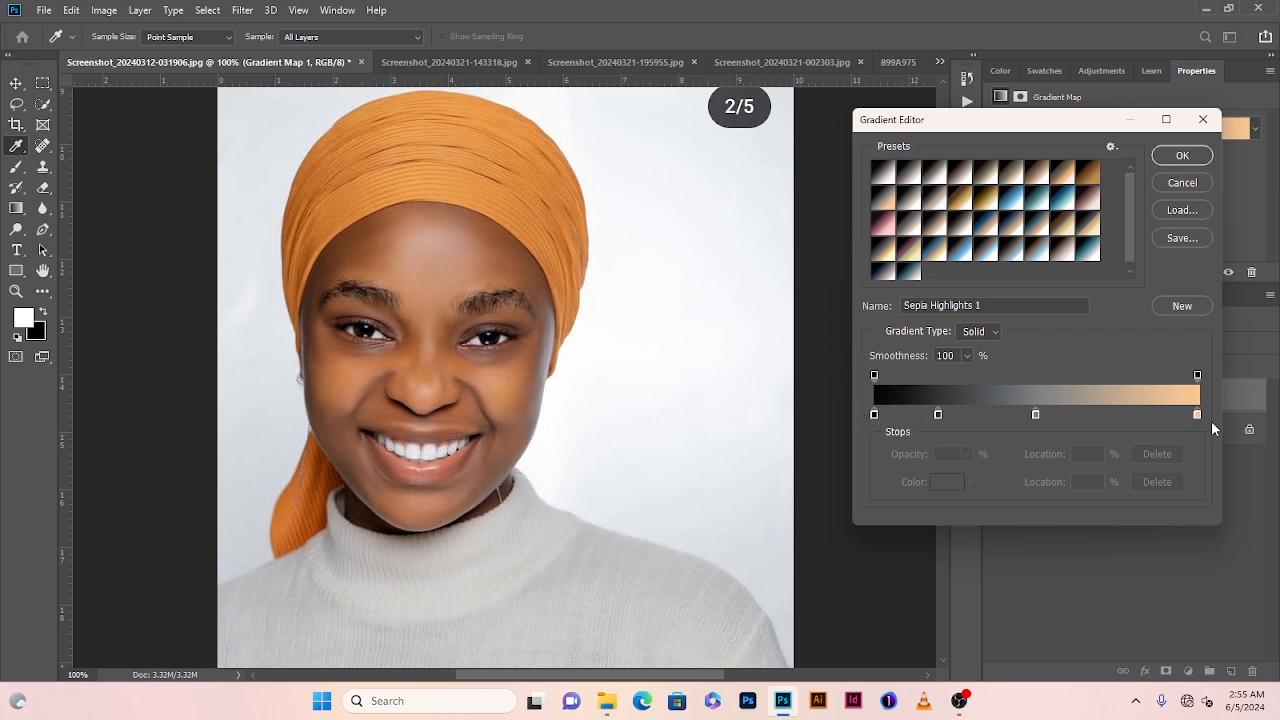
left_click(963, 243)
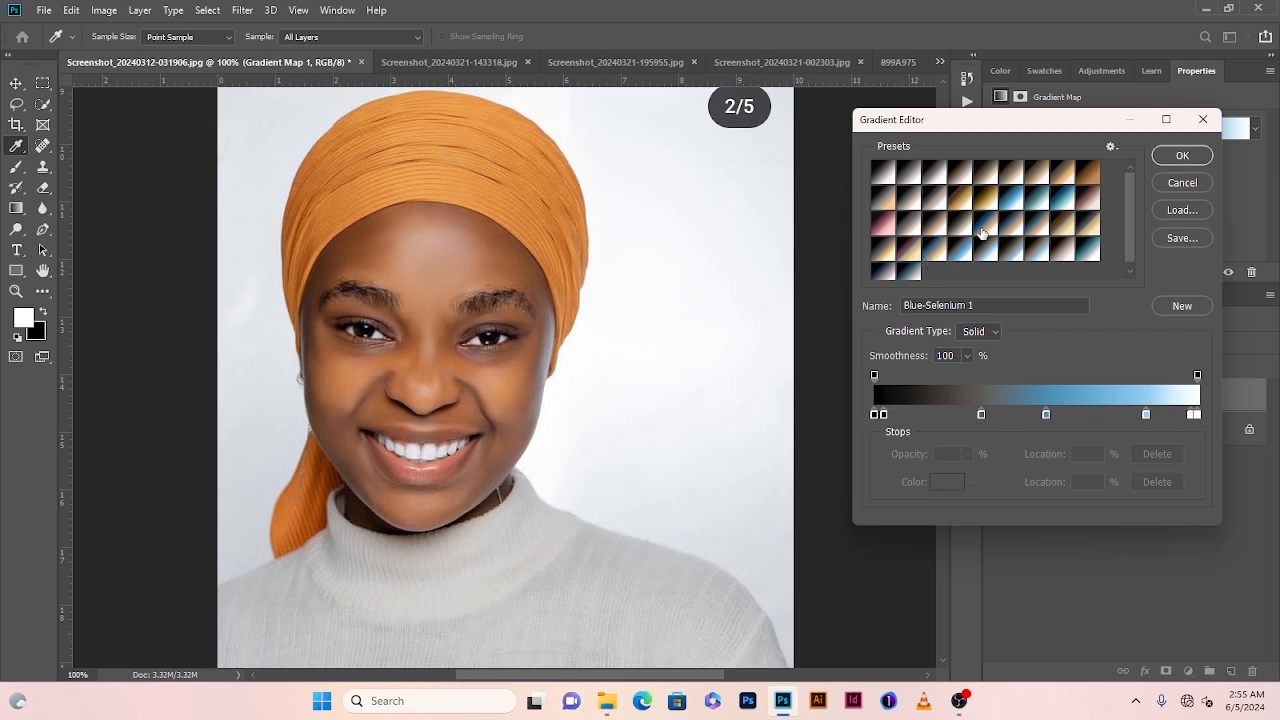
Load the Platinum gradient and set its light end stop to the skin highlight colour #c18a6b, sampled from the forehead
left_click(887, 178)
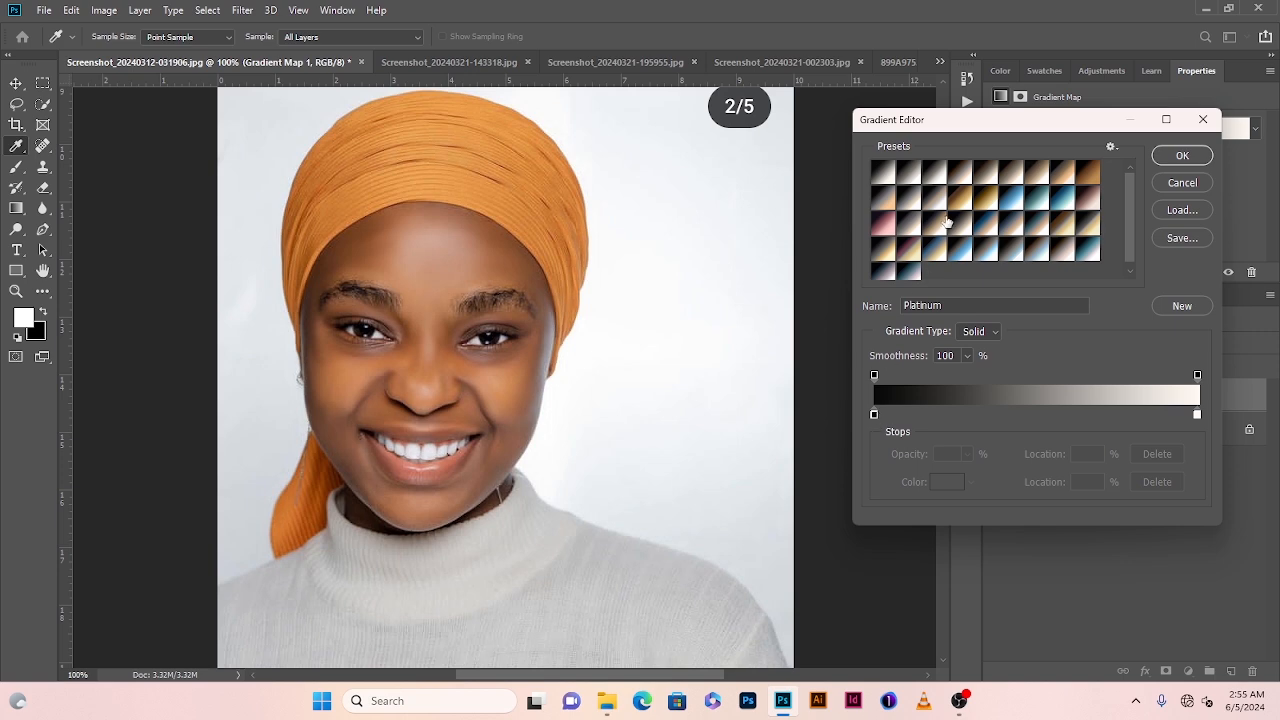
scroll(947, 219, "down", 1)
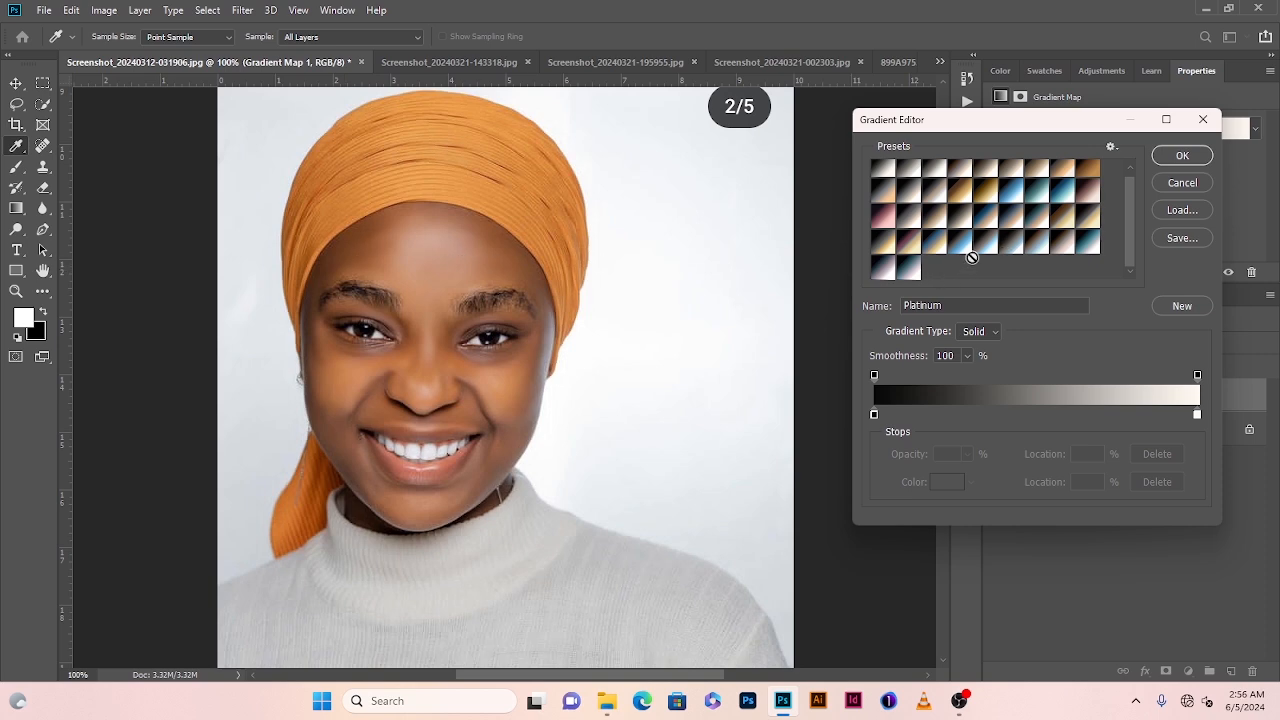
left_click(1198, 415)
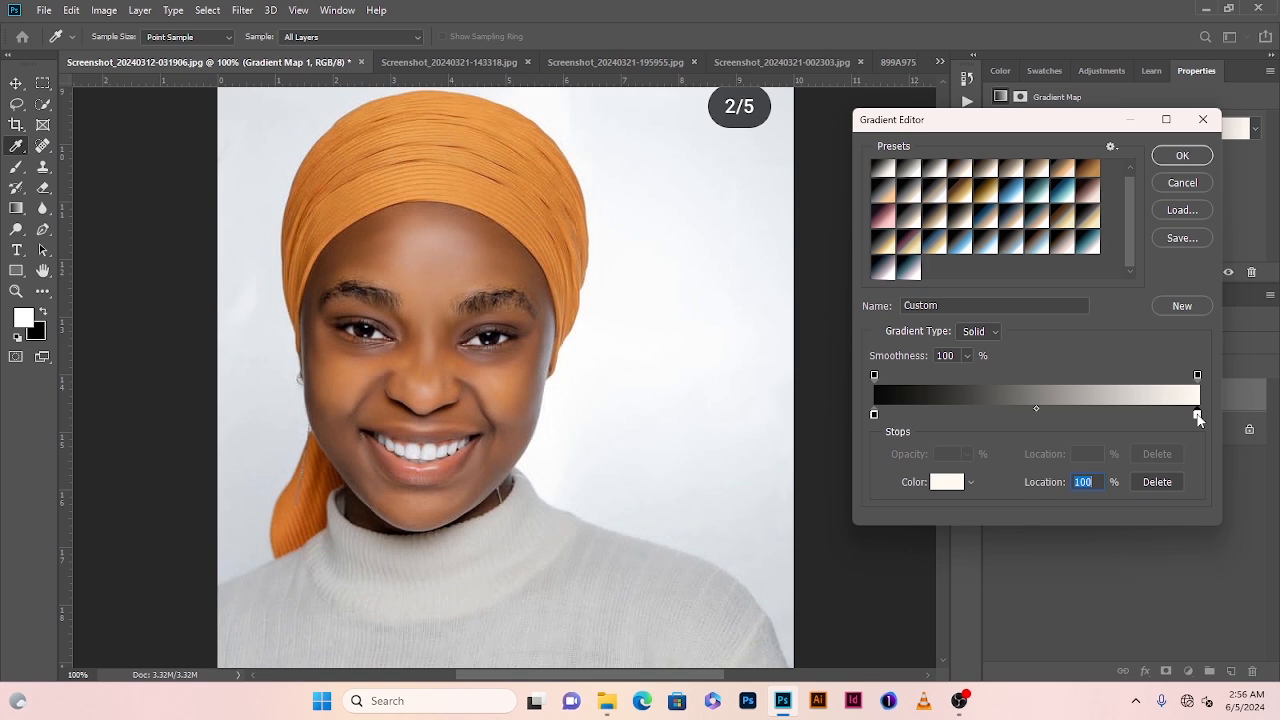
double_click(1198, 415)
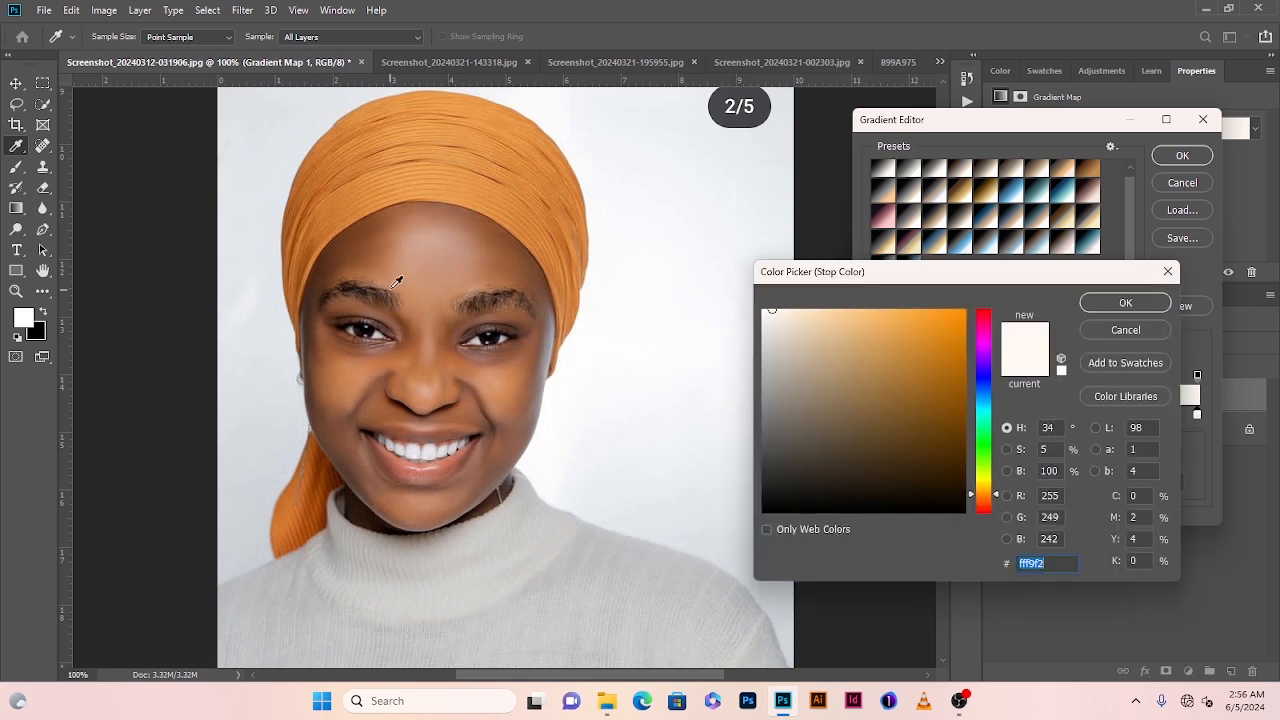
left_click(407, 216)
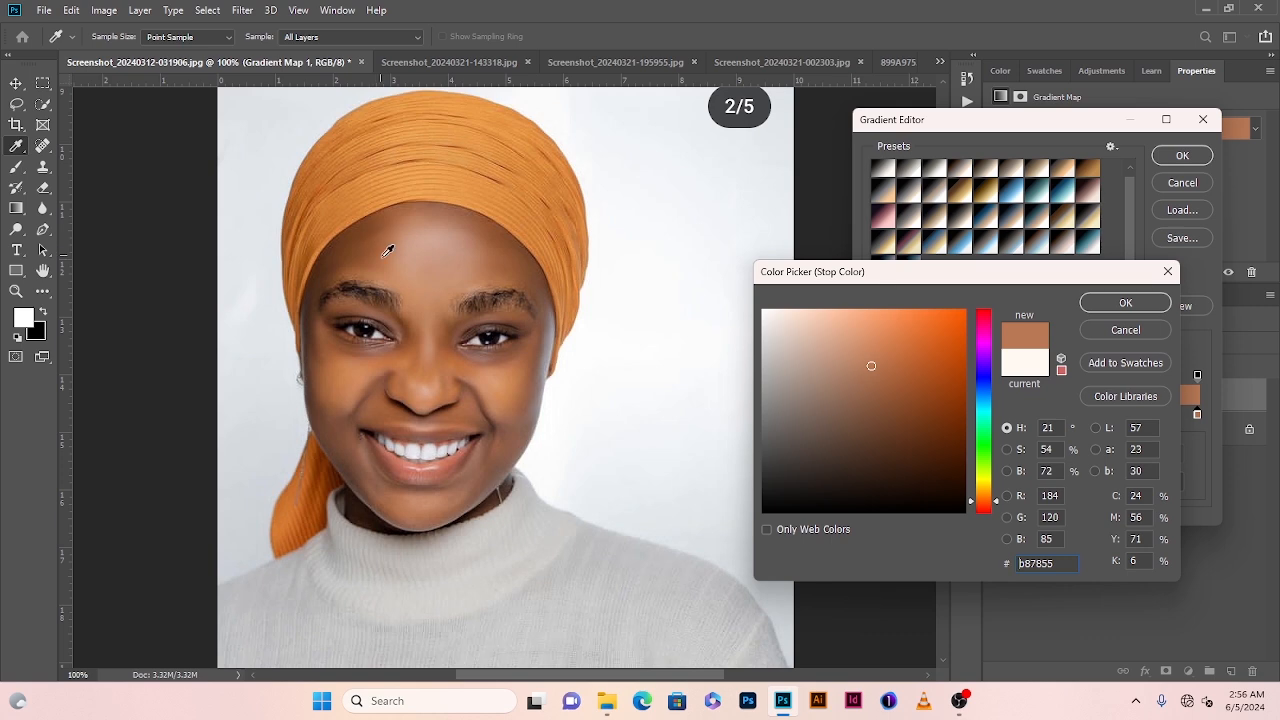
left_click(404, 241)
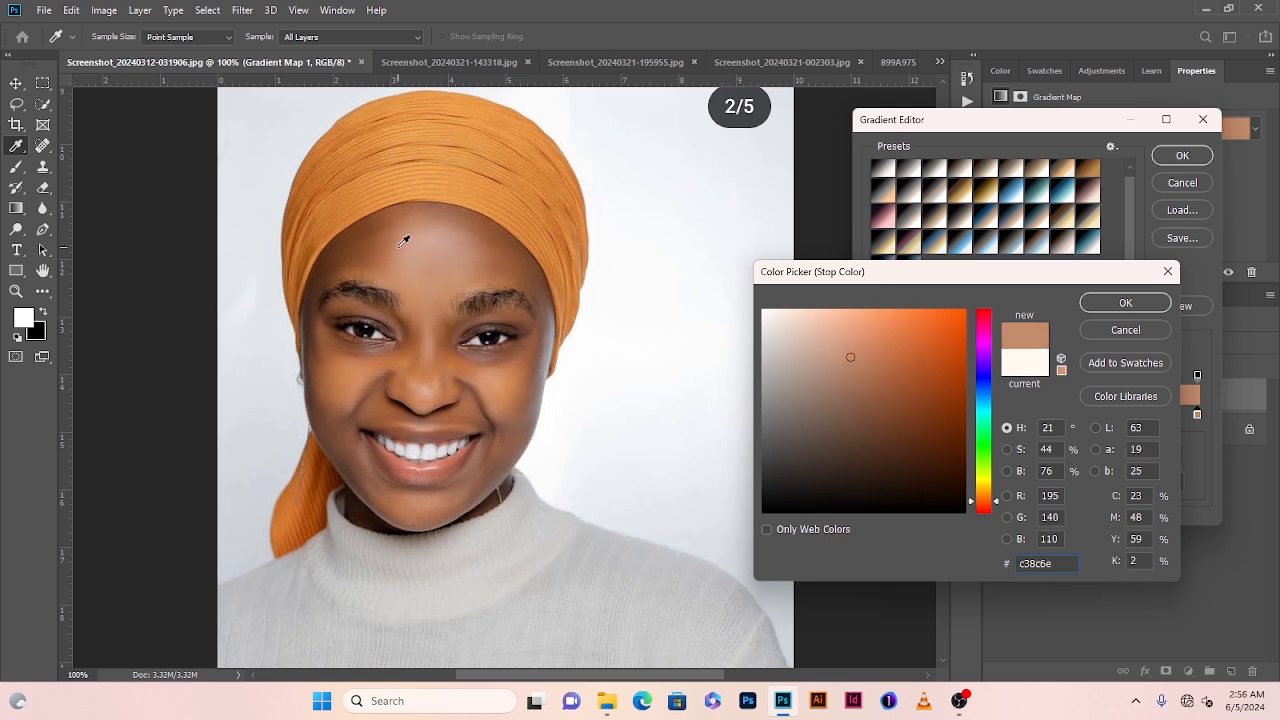
left_click(421, 208)
left_click(1099, 312)
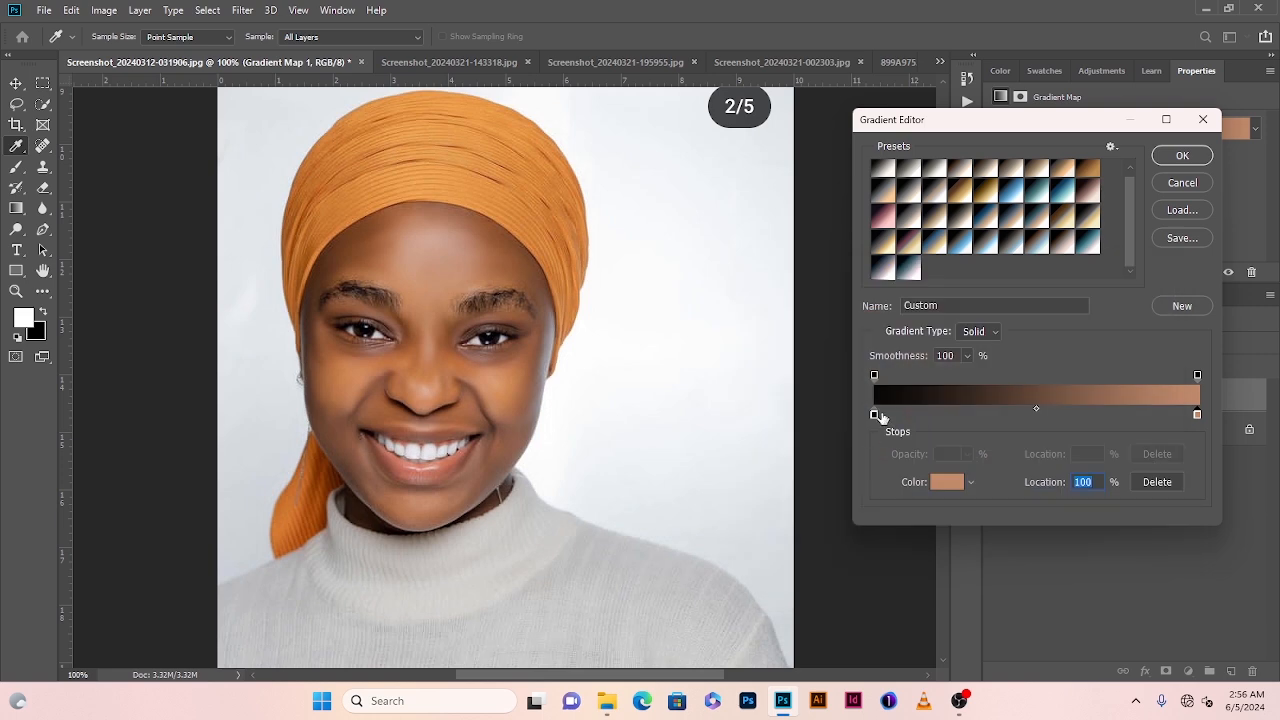
Set the gradient's dark end stop to #825744, sampled from the skin at the side of the face, and save the gradient as a new preset
double_click(873, 412)
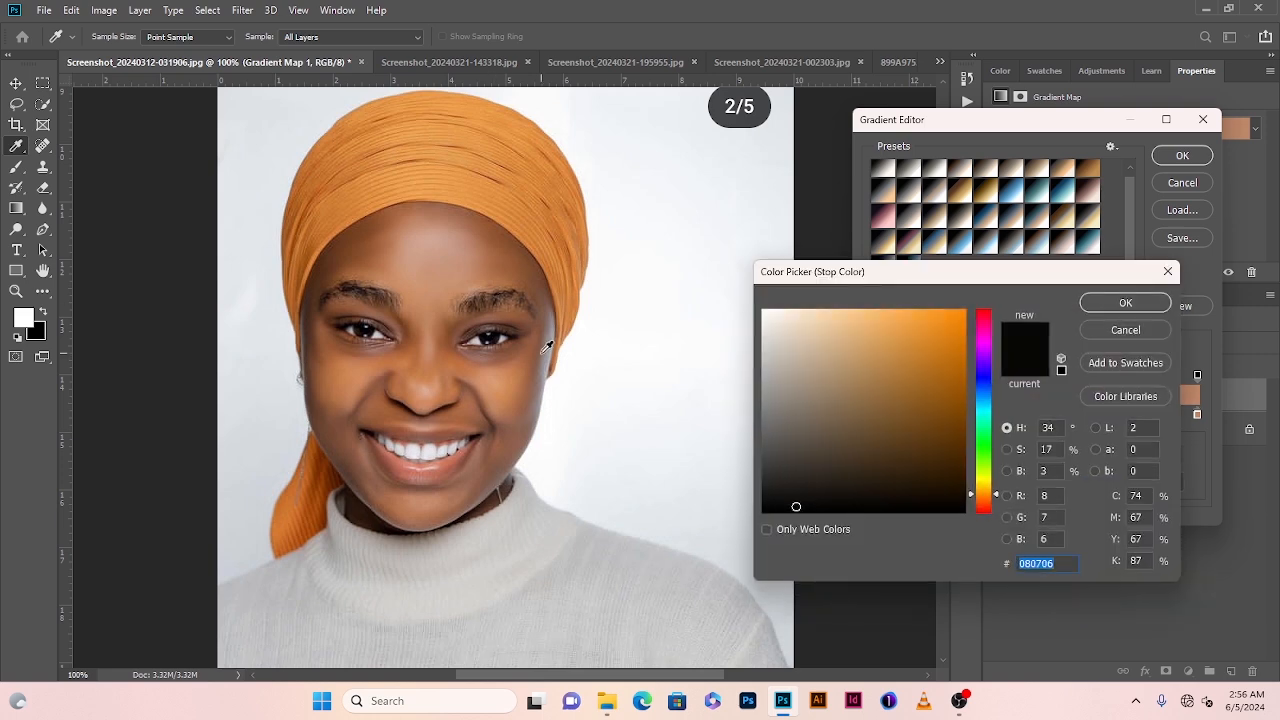
left_click(541, 347)
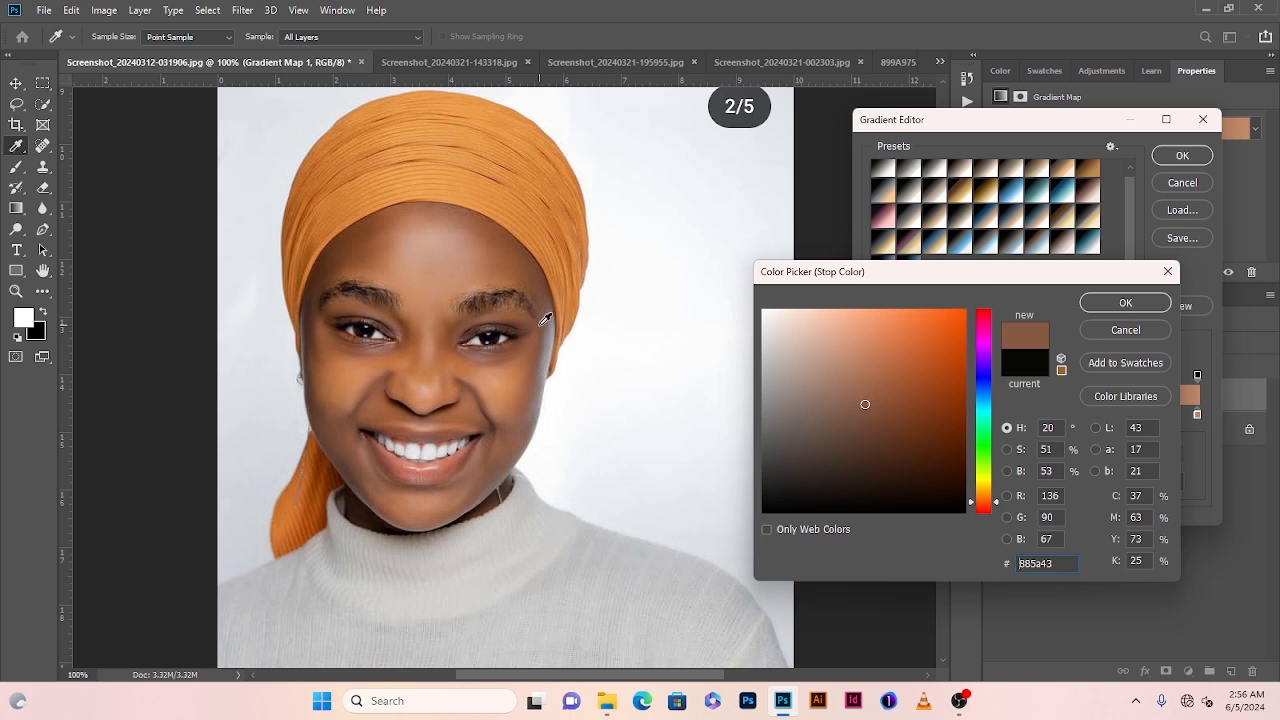
left_click_drag(545, 318, 545, 337)
left_click(1124, 303)
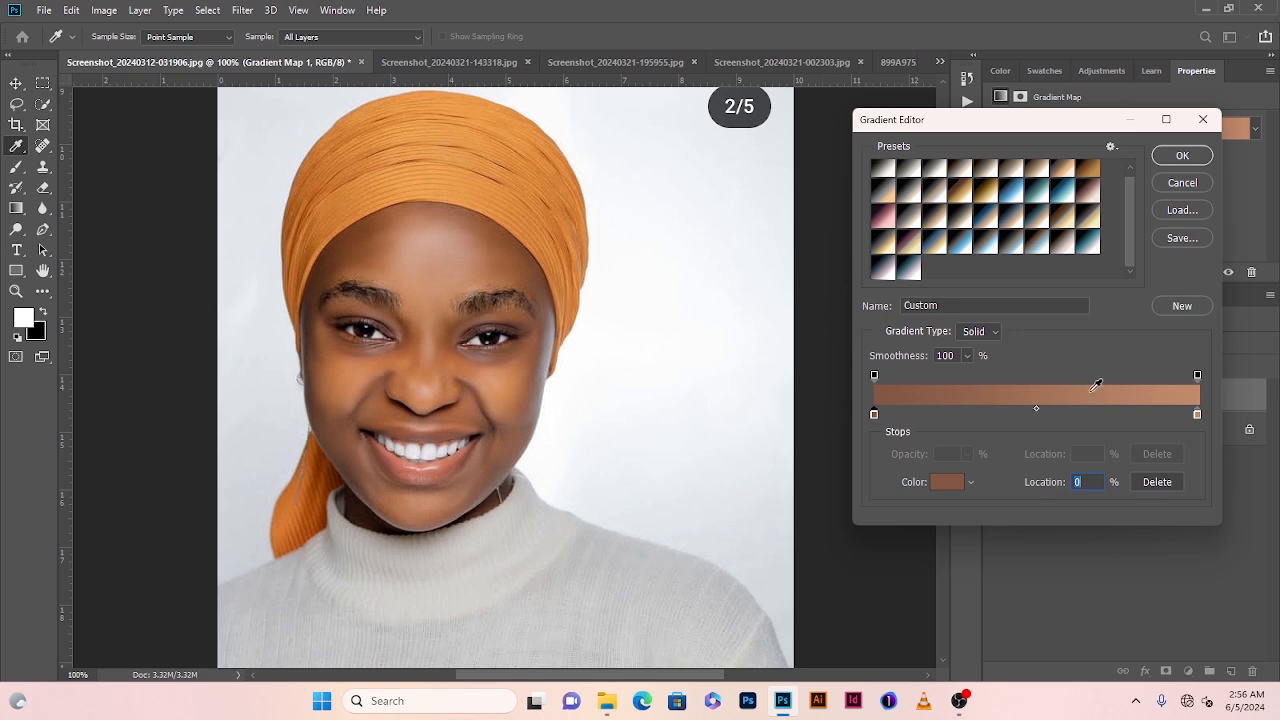
left_click(1187, 311)
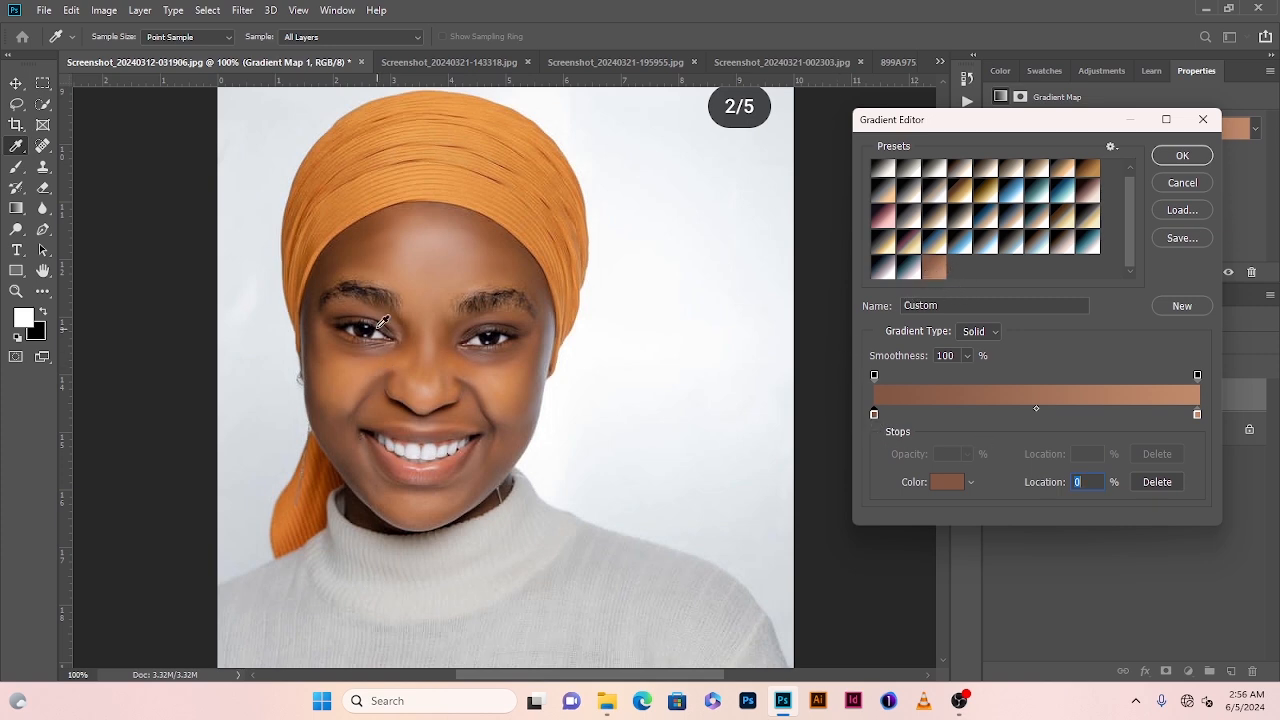
Resample the gradient's light end stop from the middle of the forehead, just above the eyebrows
double_click(1197, 414)
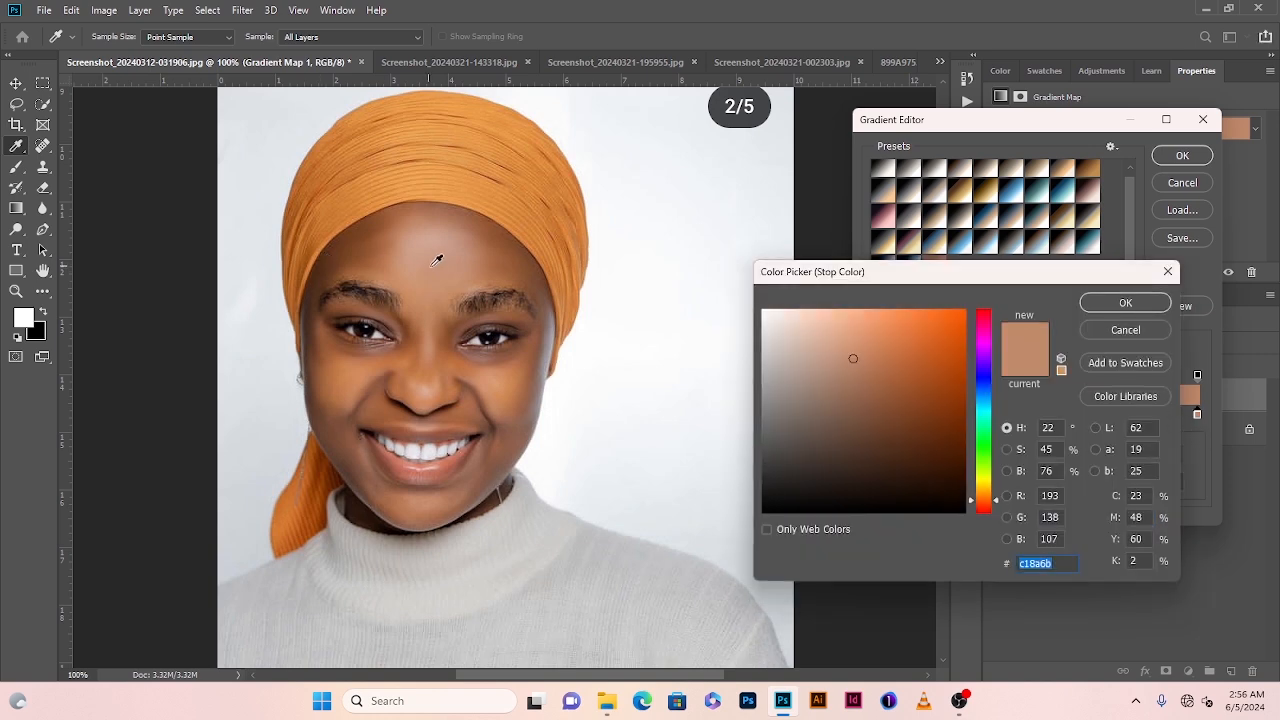
left_click(438, 280)
left_click(1125, 302)
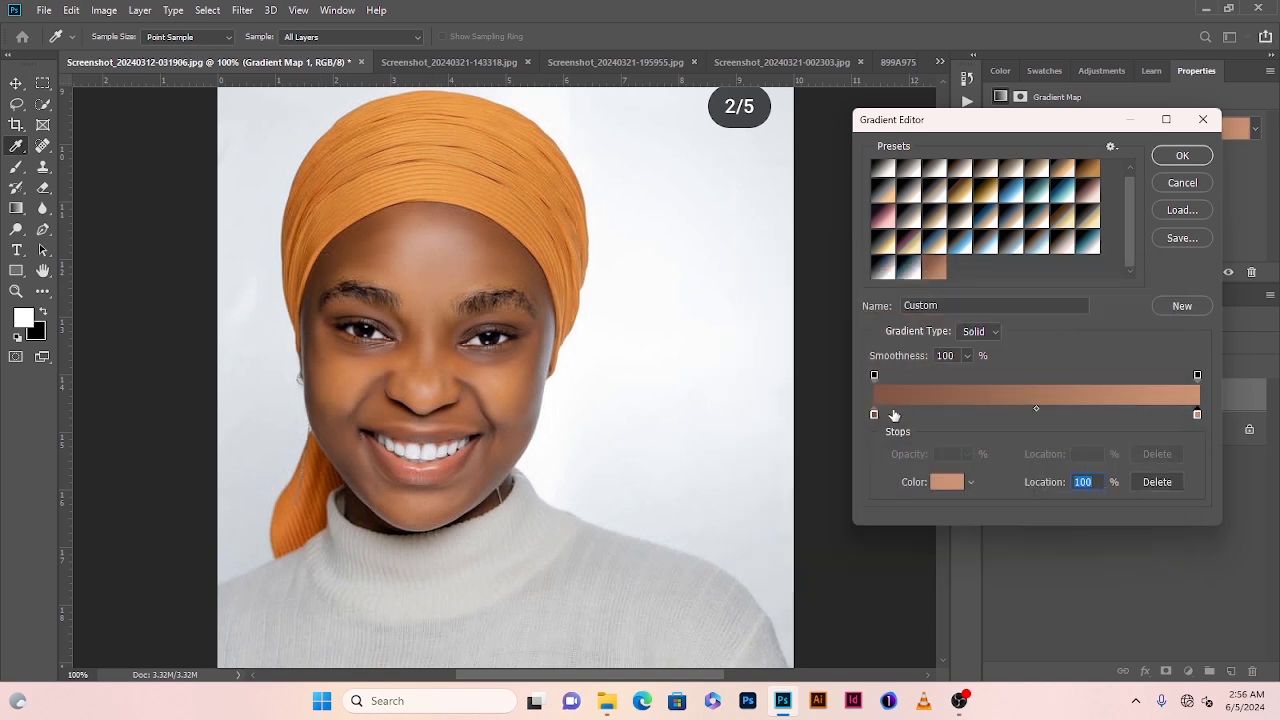
Set the dark end stop to the shadow tone #4d301e beside the eye, save the gradient as another preset, and apply it
double_click(874, 413)
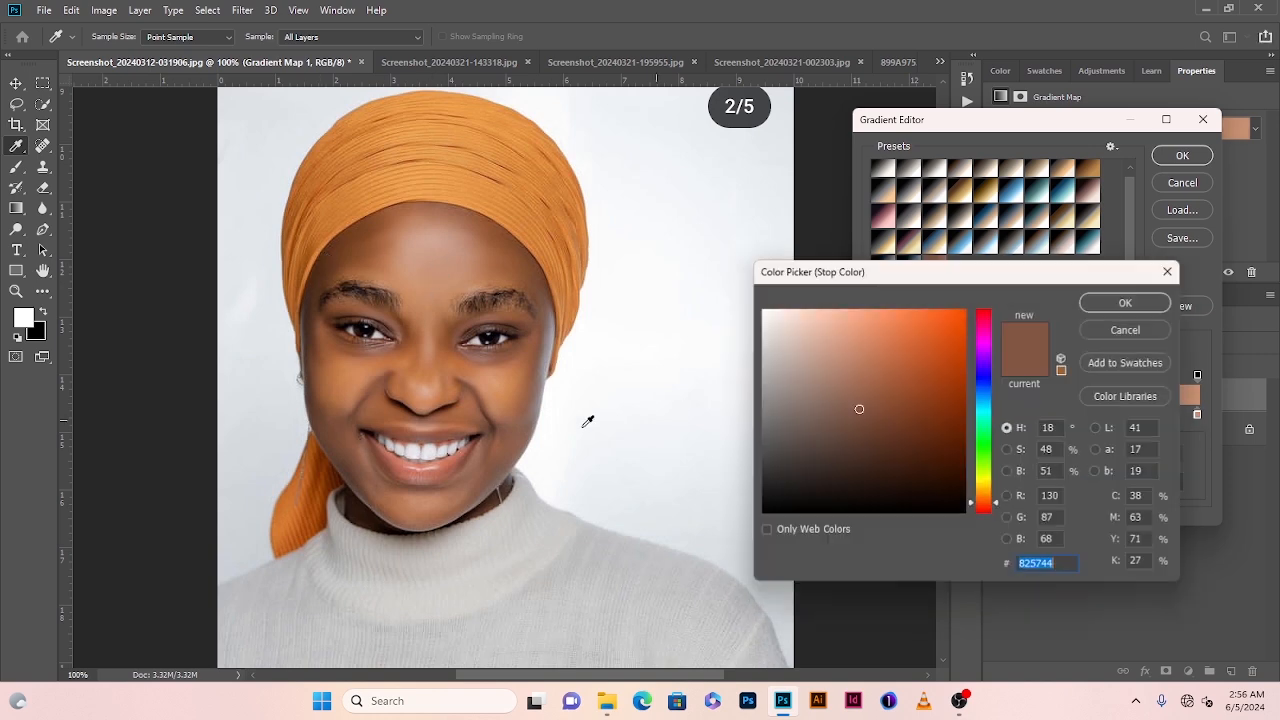
left_click(310, 328)
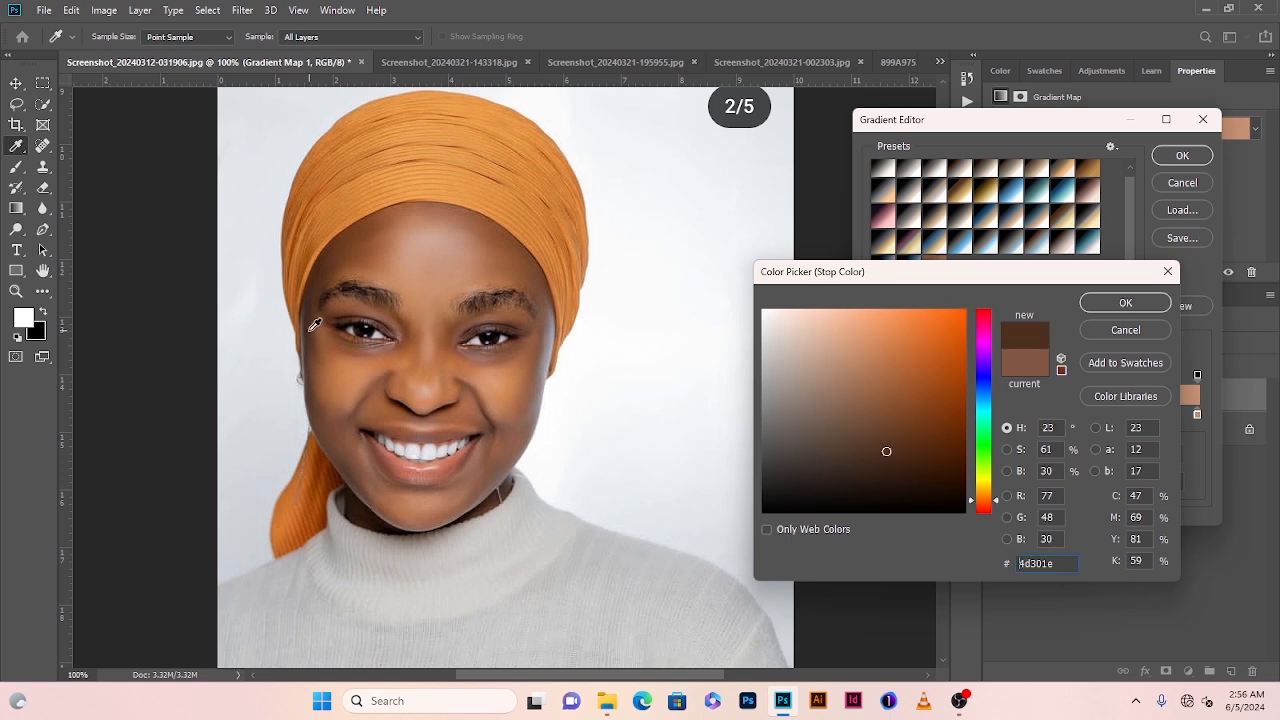
left_click(1102, 302)
left_click(1191, 306)
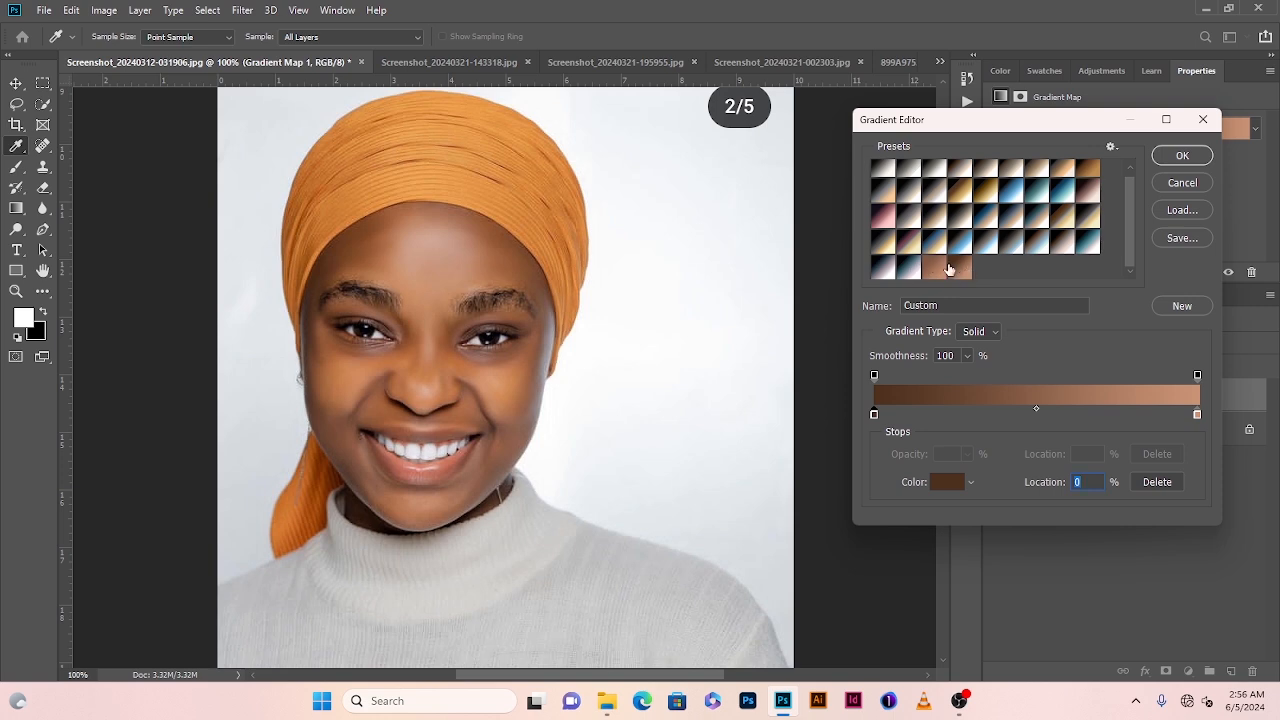
left_click(1175, 158)
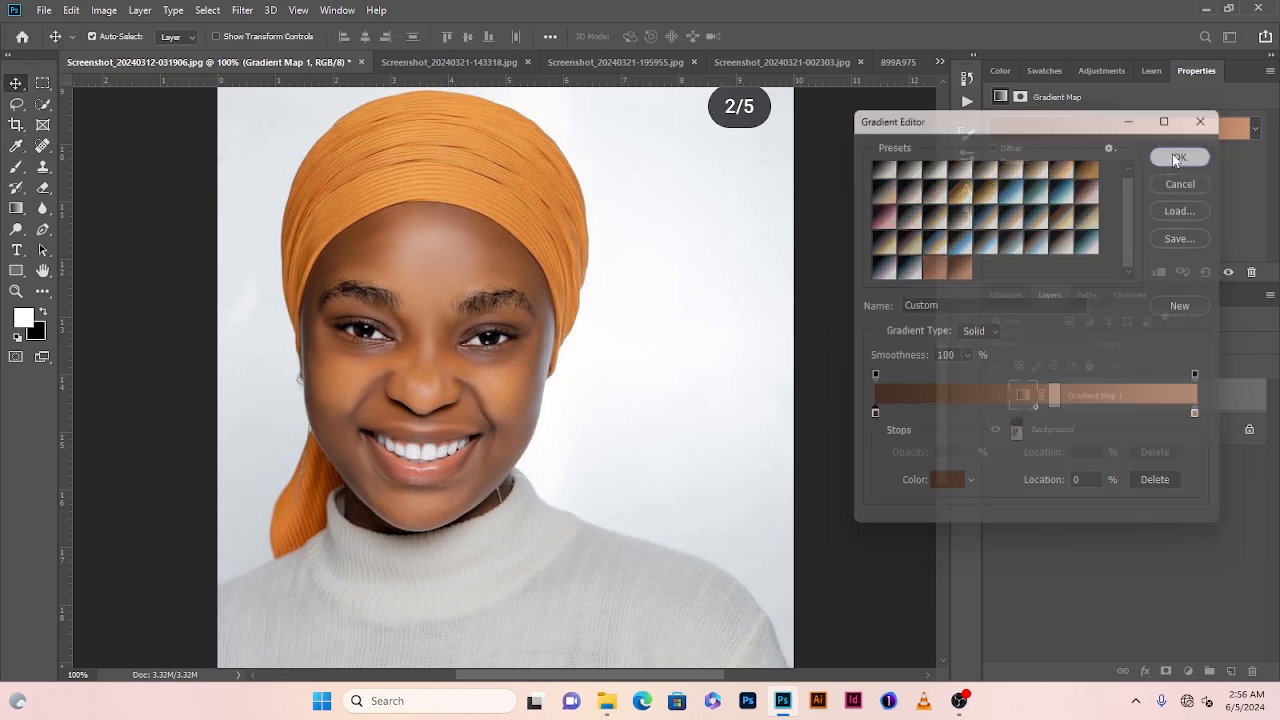
Switch to Screenshot_20240321-143318.jpg, add a Gradient Map adjustment layer above the Background, and hide that layer
left_click(419, 60)
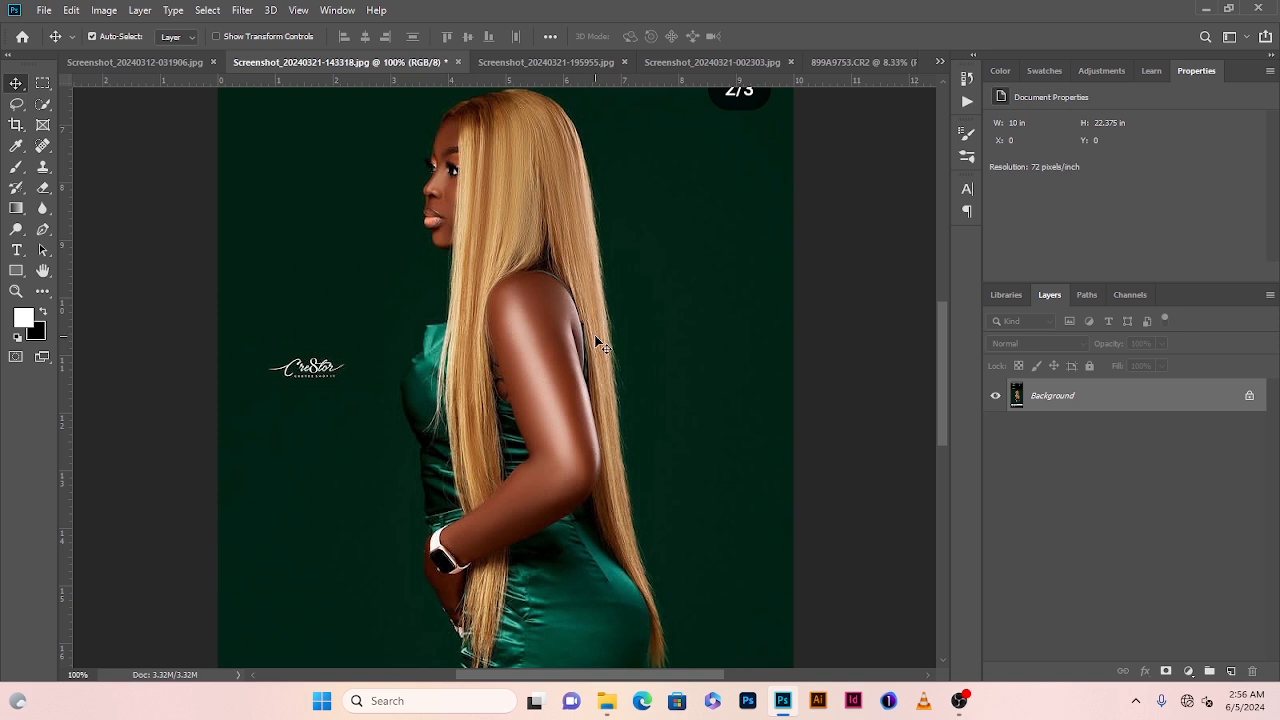
key("ctrl+plus")
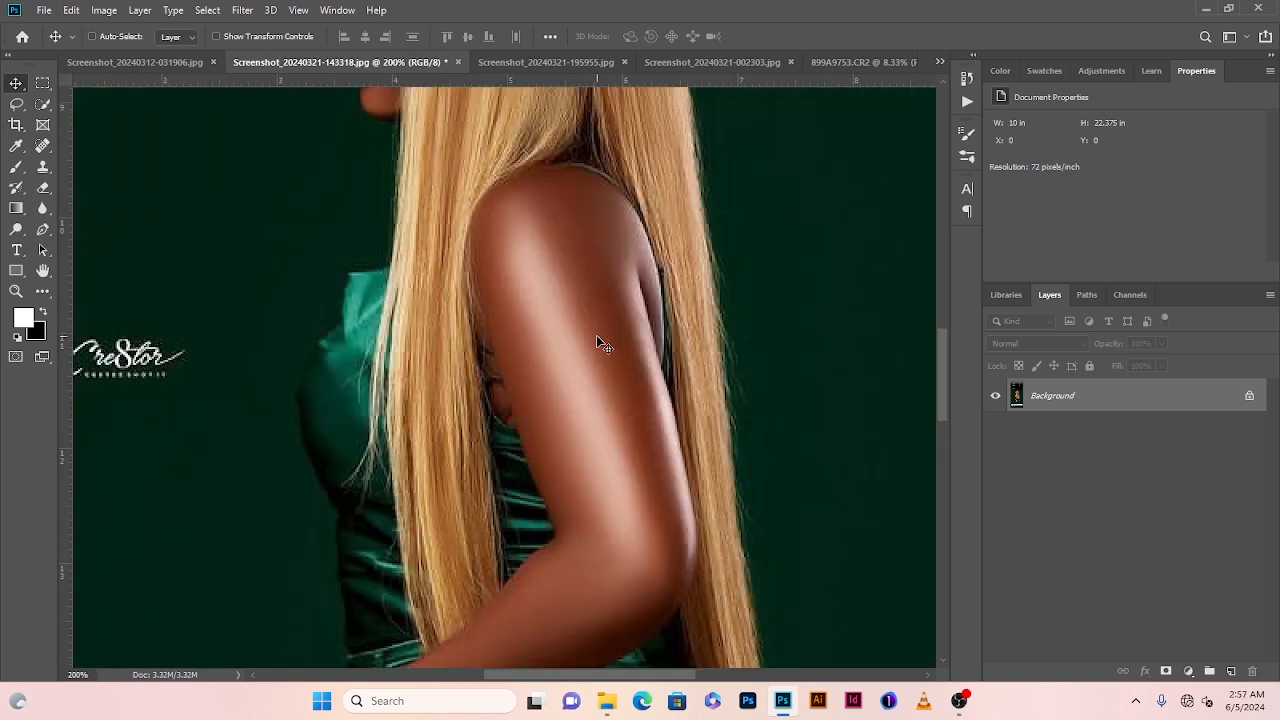
key("ctrl+minus")
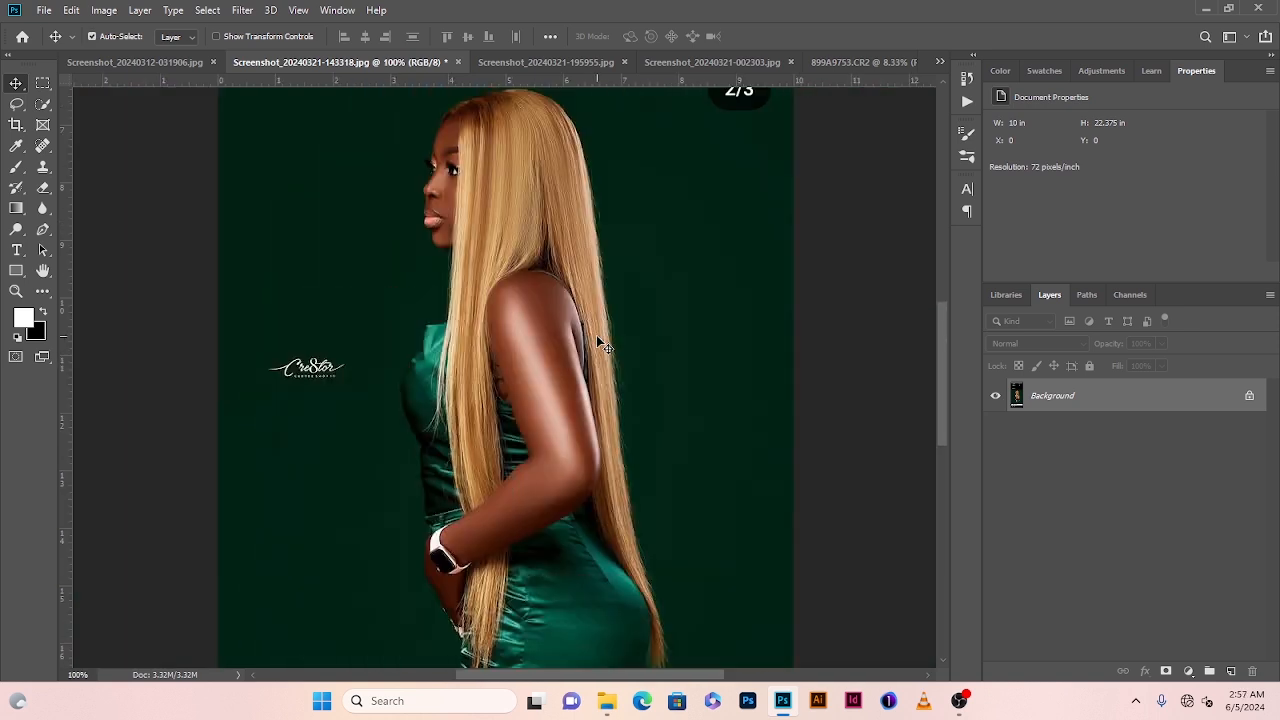
left_click(1191, 678)
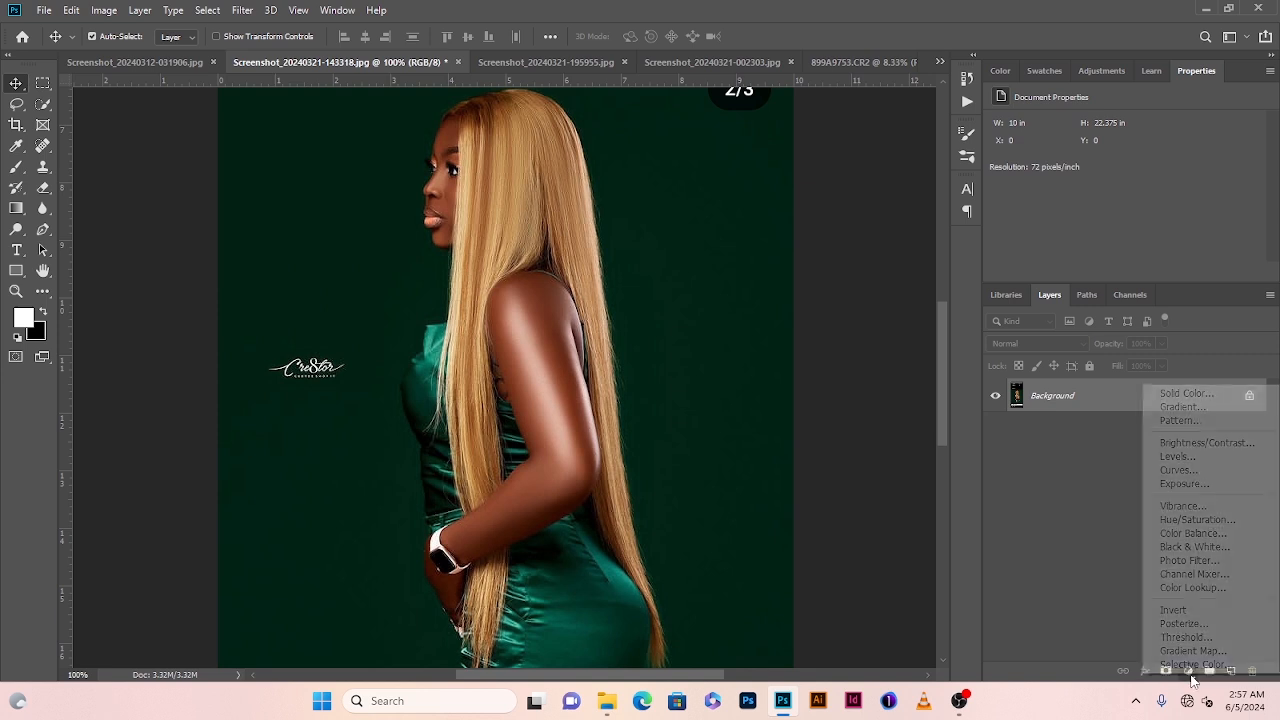
left_click(1204, 651)
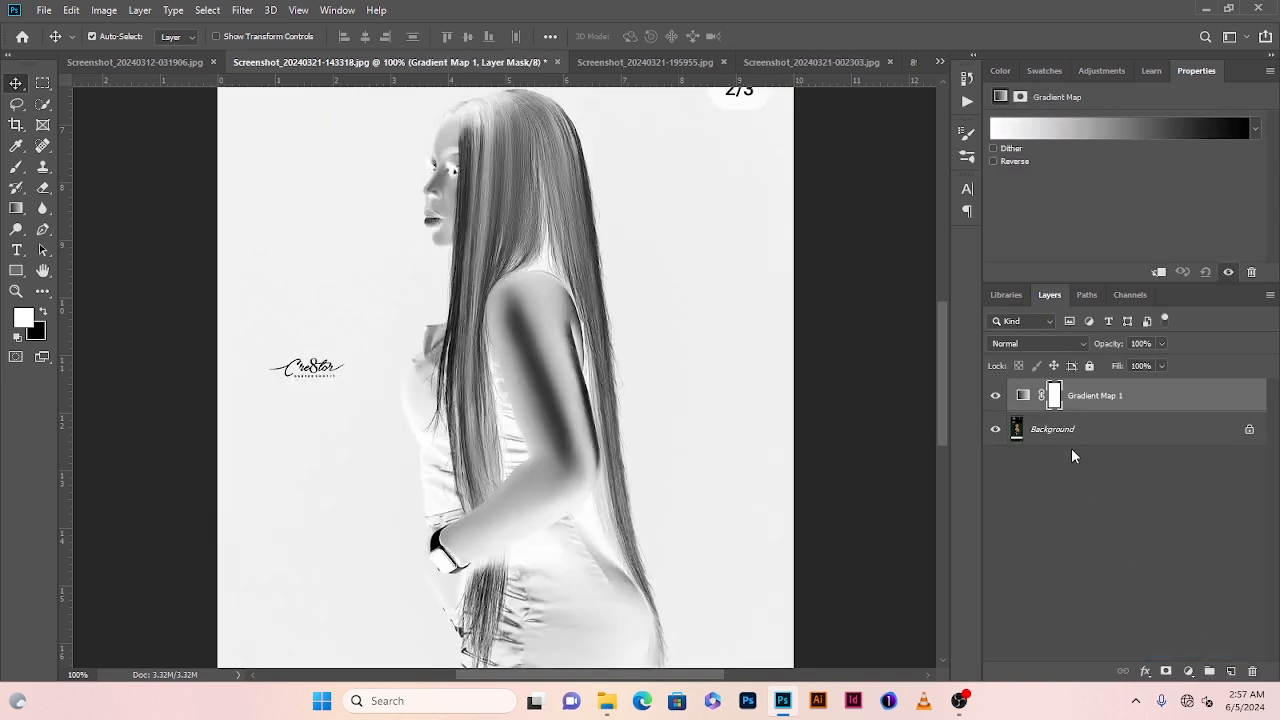
left_click(994, 396)
Set the Gradient Map's light end stop to #cd9682, sampled from the highlight on the upper arm below the shoulder
left_click(1023, 396)
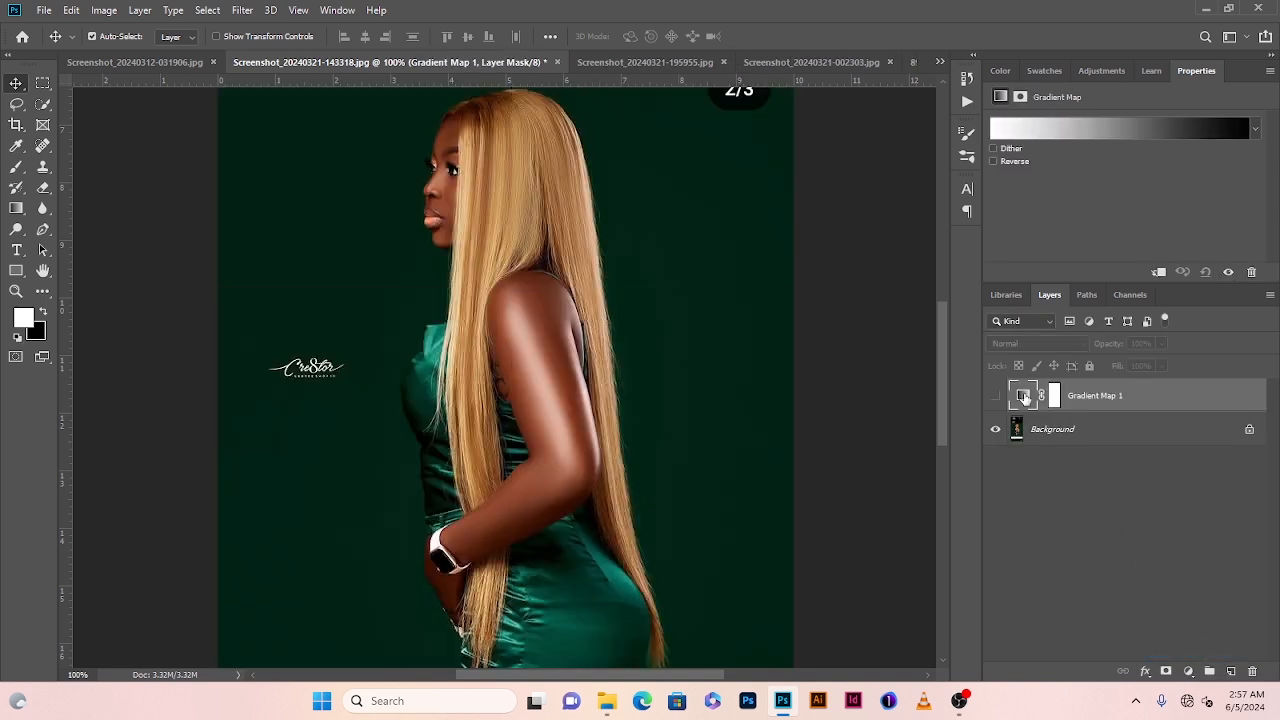
left_click(1062, 137)
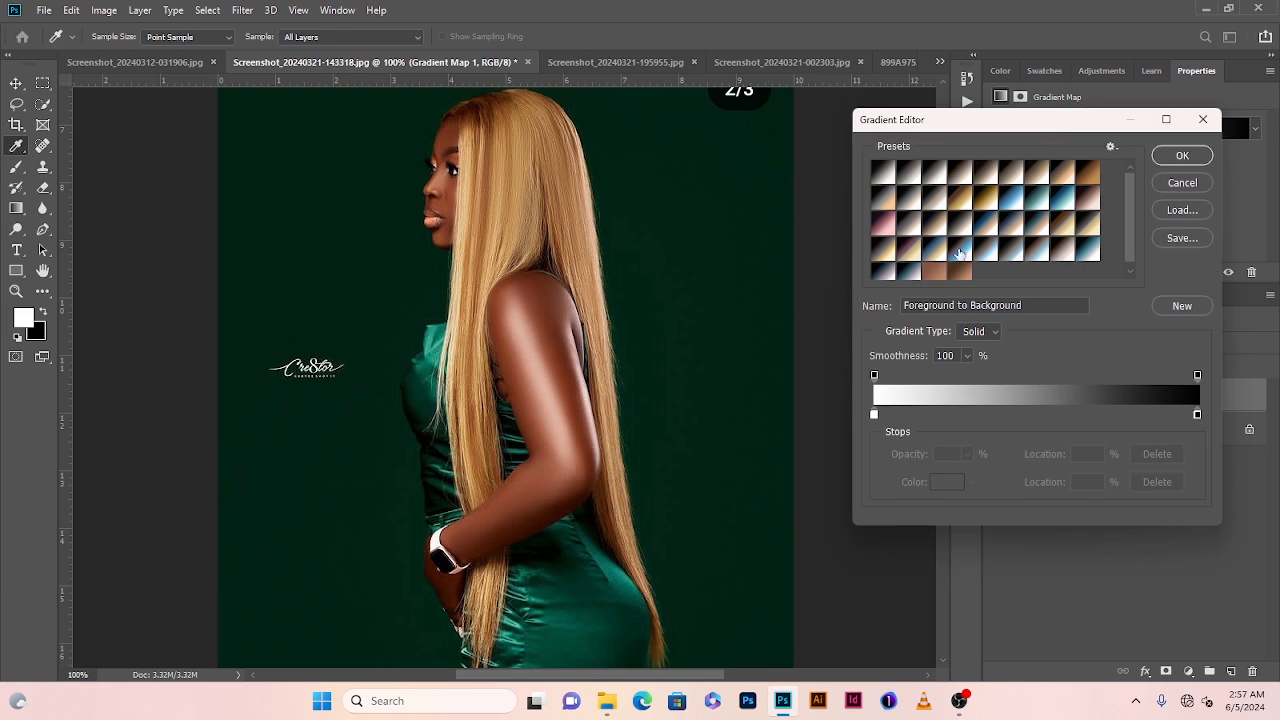
double_click(875, 415)
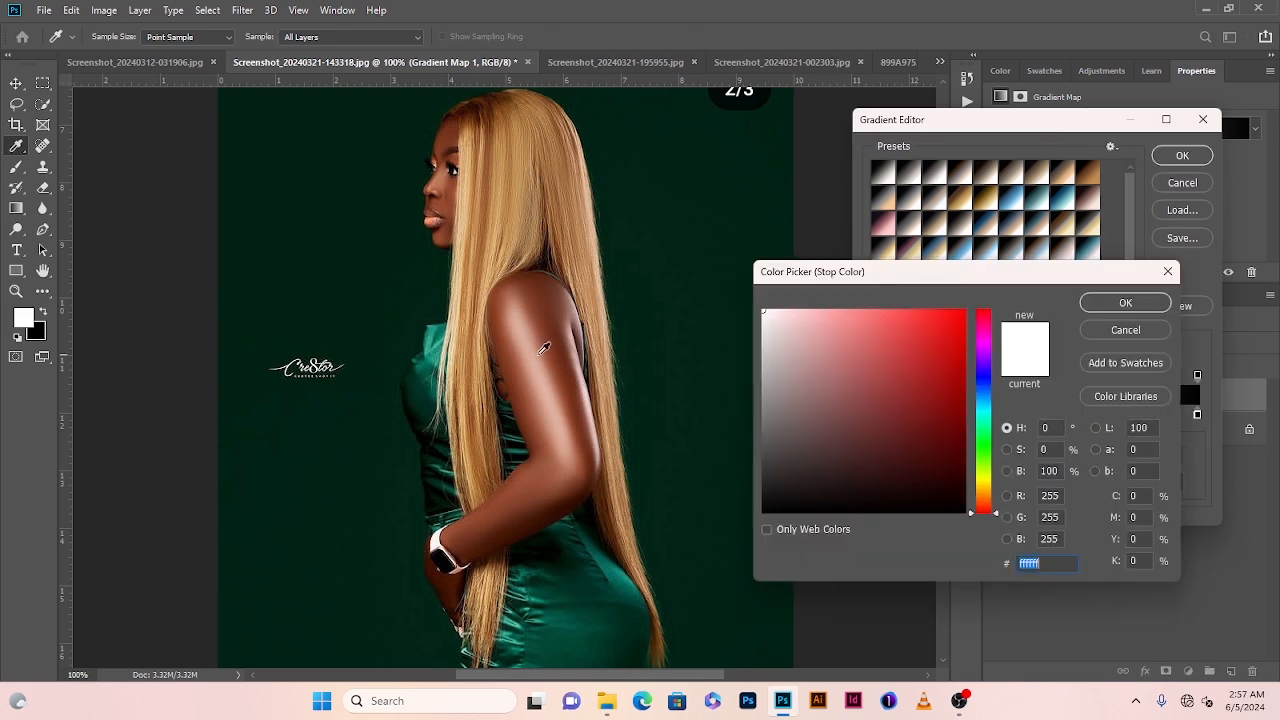
left_click(531, 296)
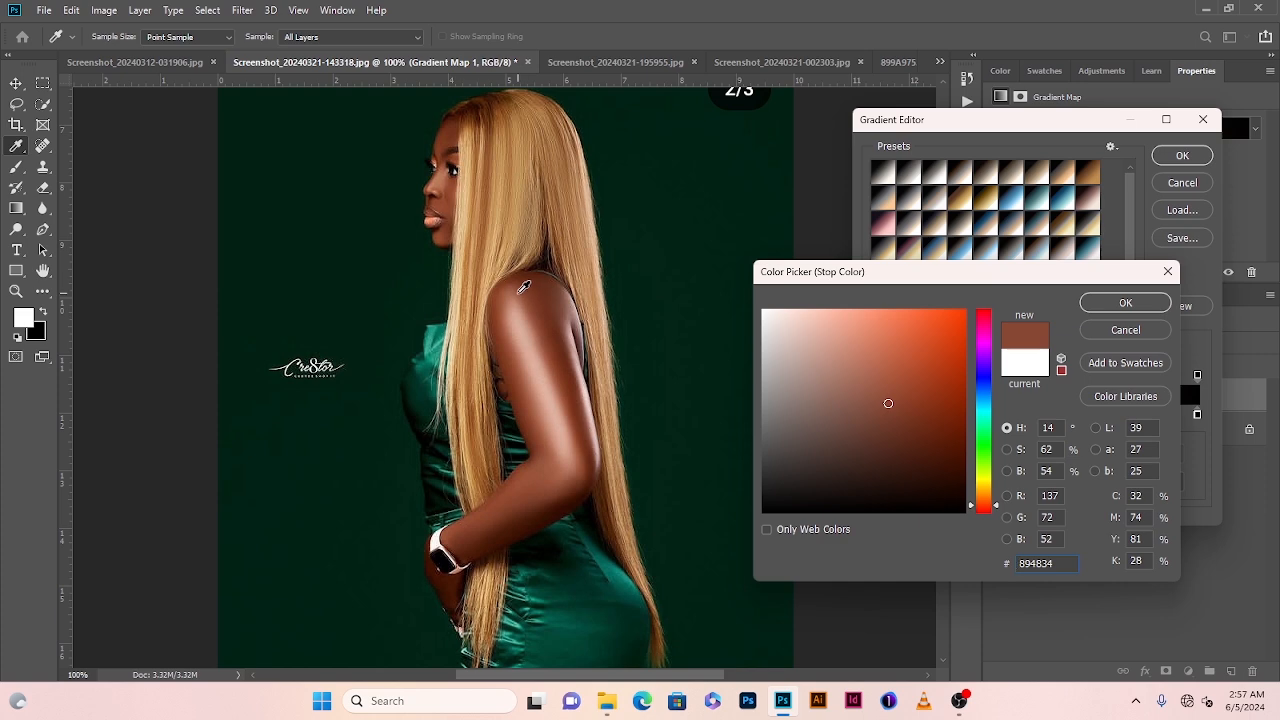
left_click(522, 287)
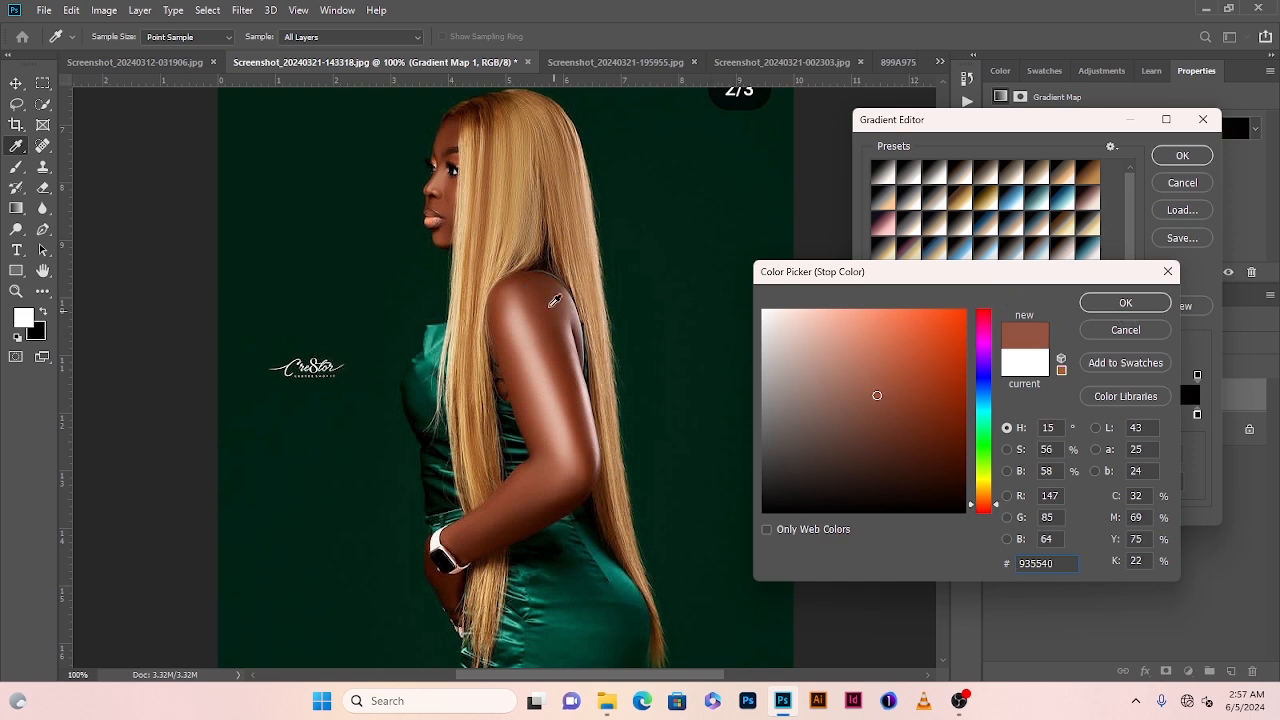
left_click(524, 331)
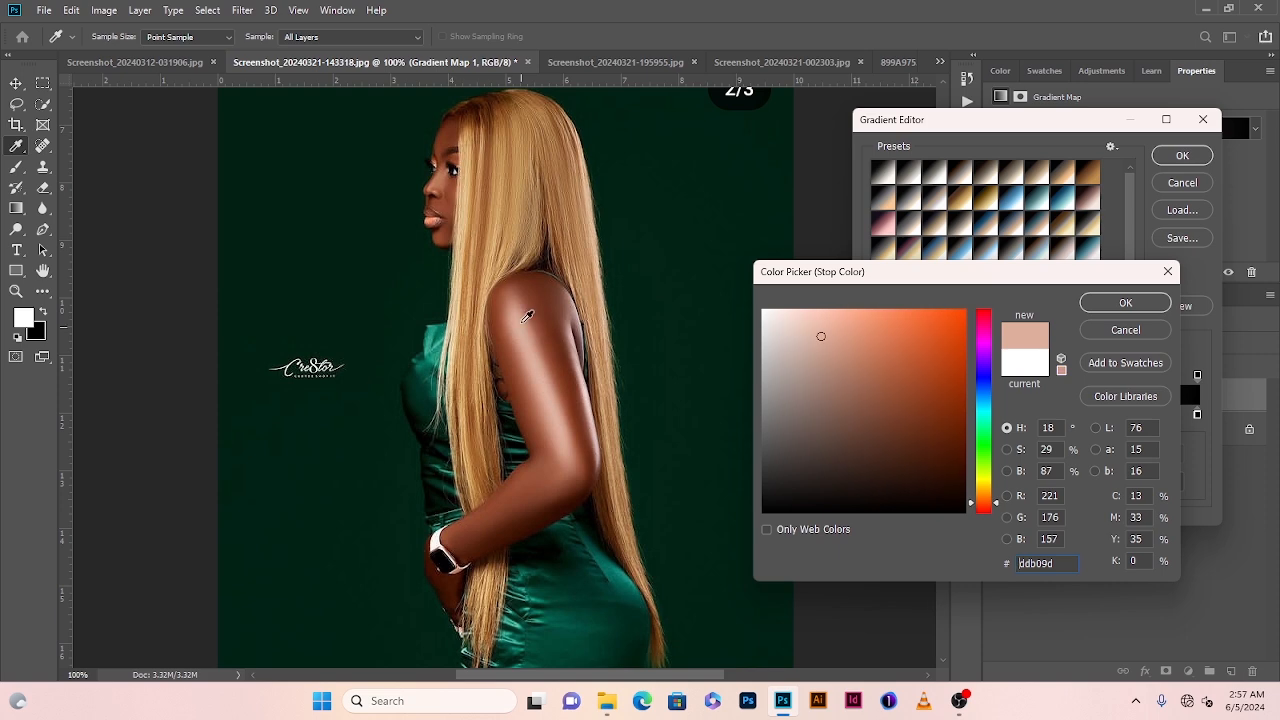
left_click(516, 307)
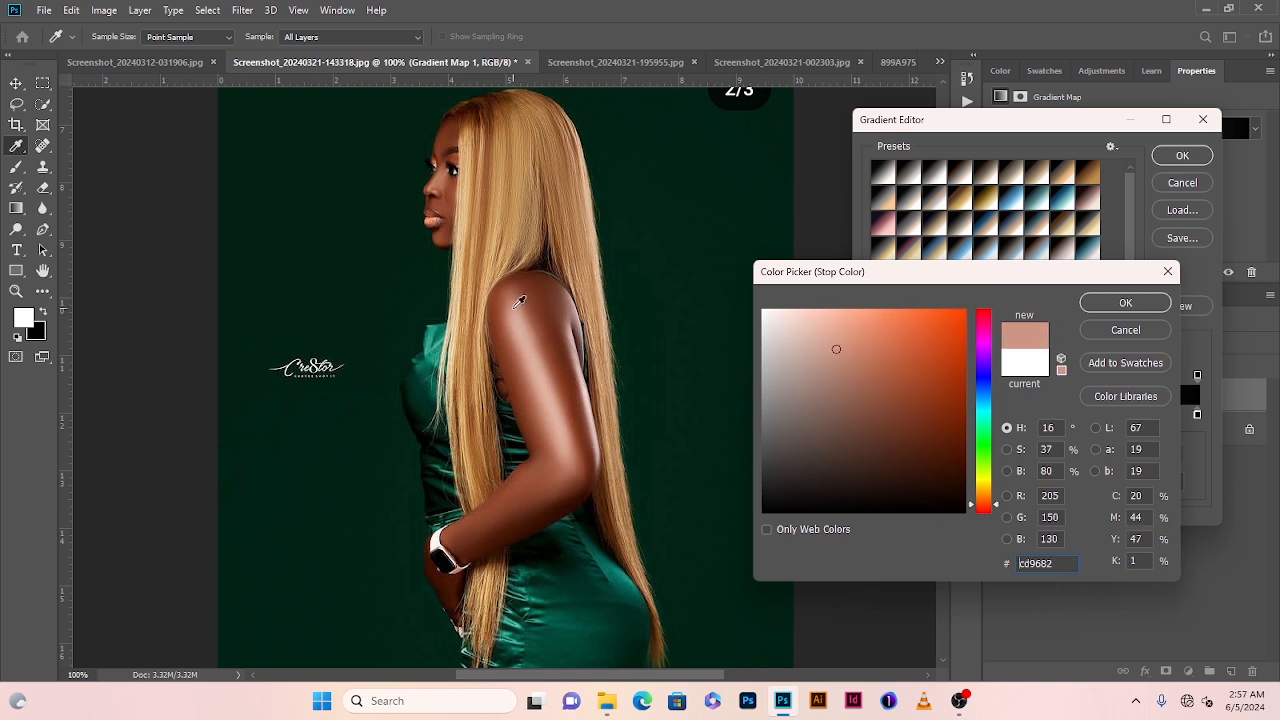
left_click(1133, 304)
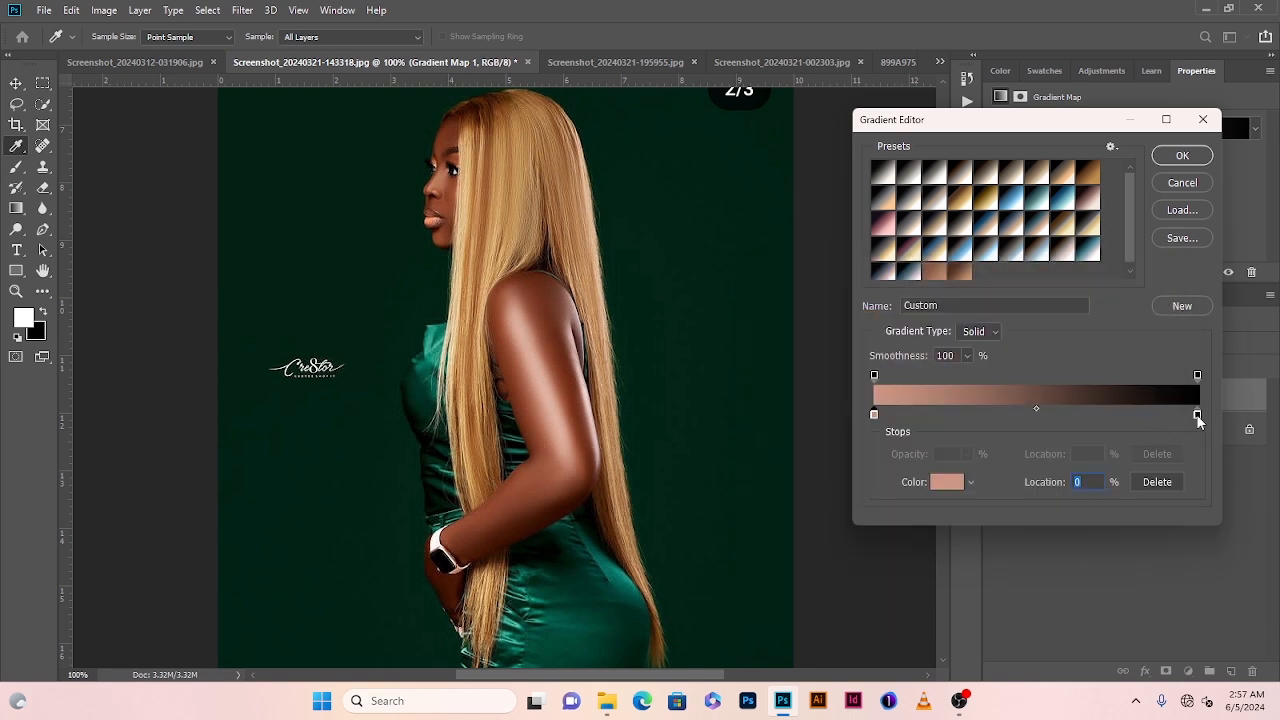
Set the gradient's dark end stop to #7e402b, sampled from the shaded edge of the arm, and save the gradient as a new preset
double_click(1196, 414)
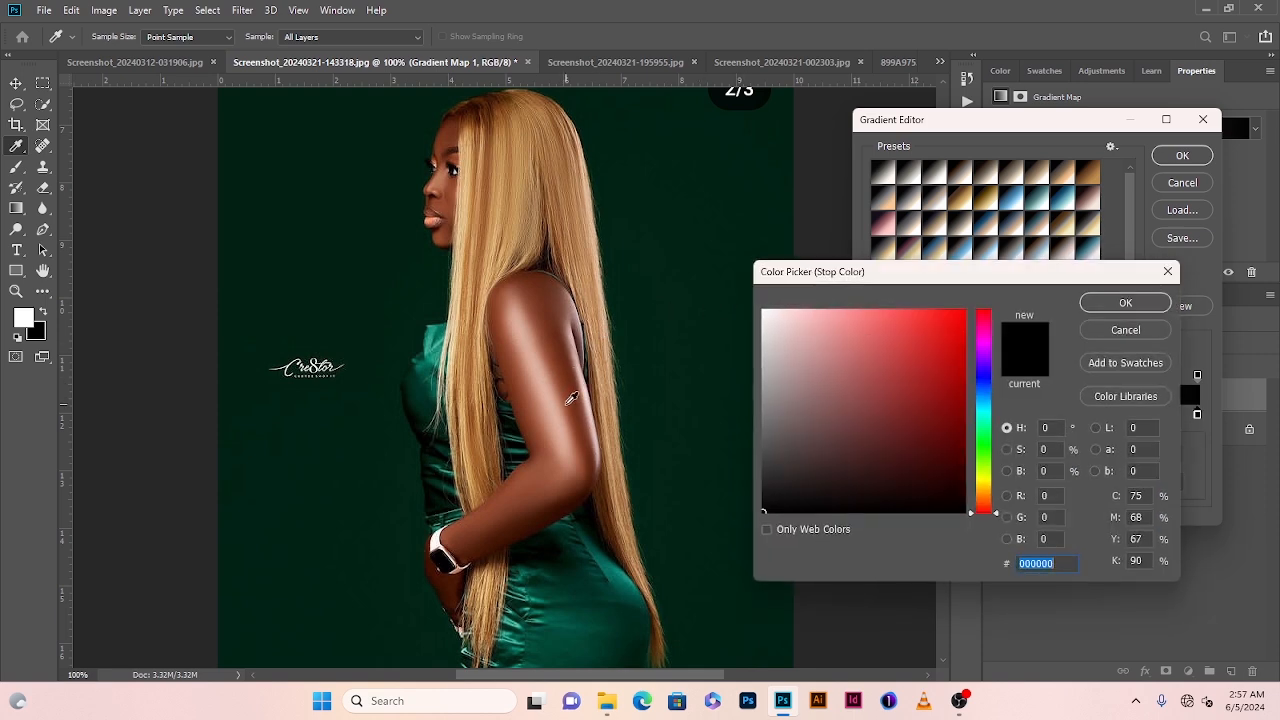
left_click(572, 398)
left_click(583, 398)
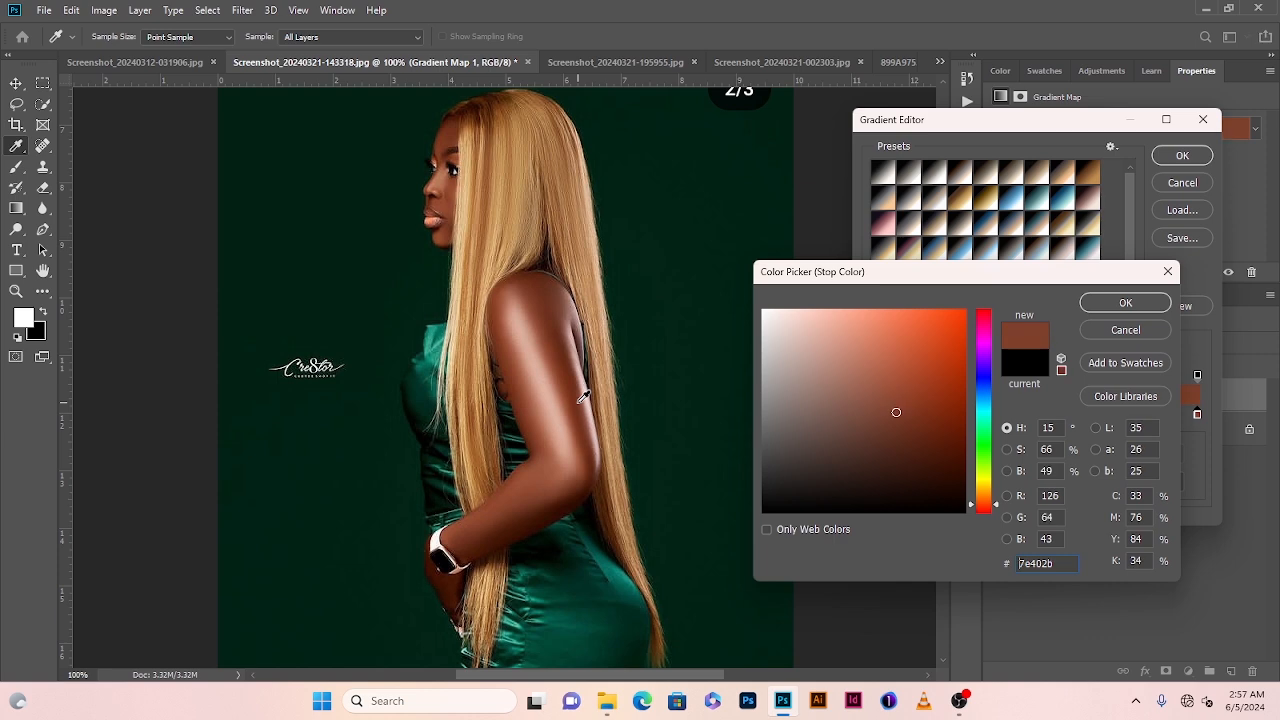
left_click(1134, 308)
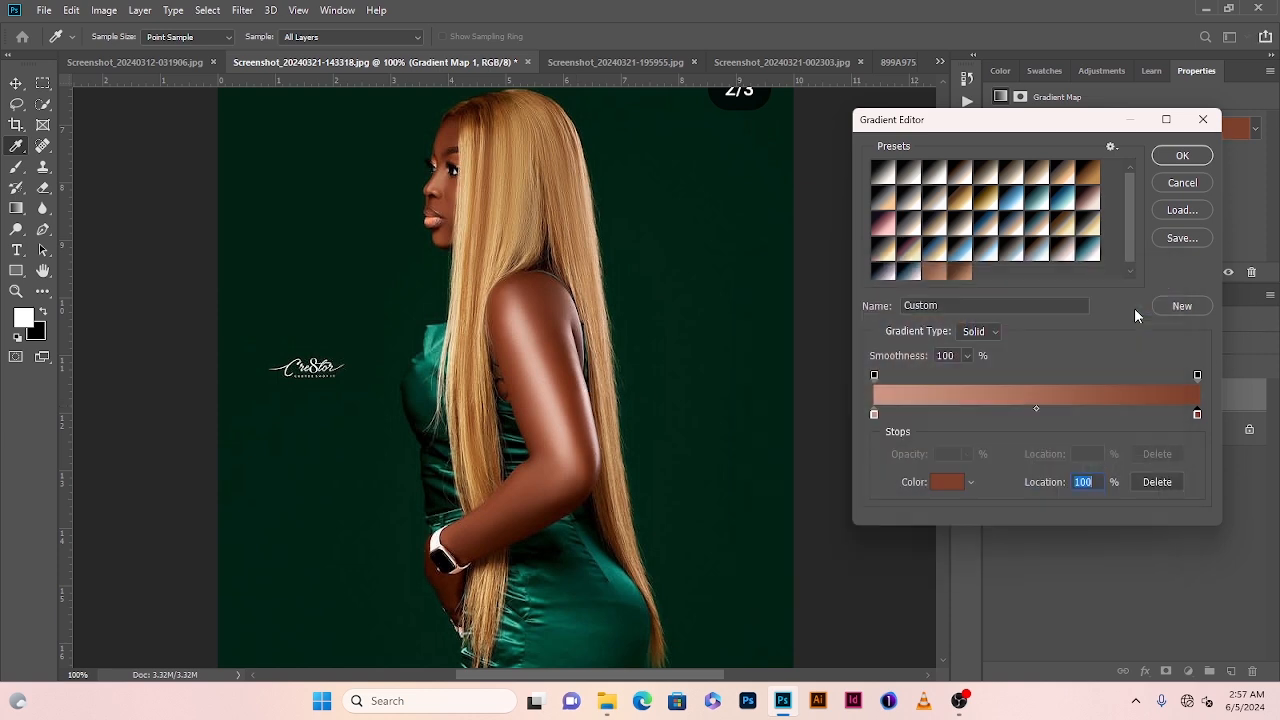
left_click(1183, 306)
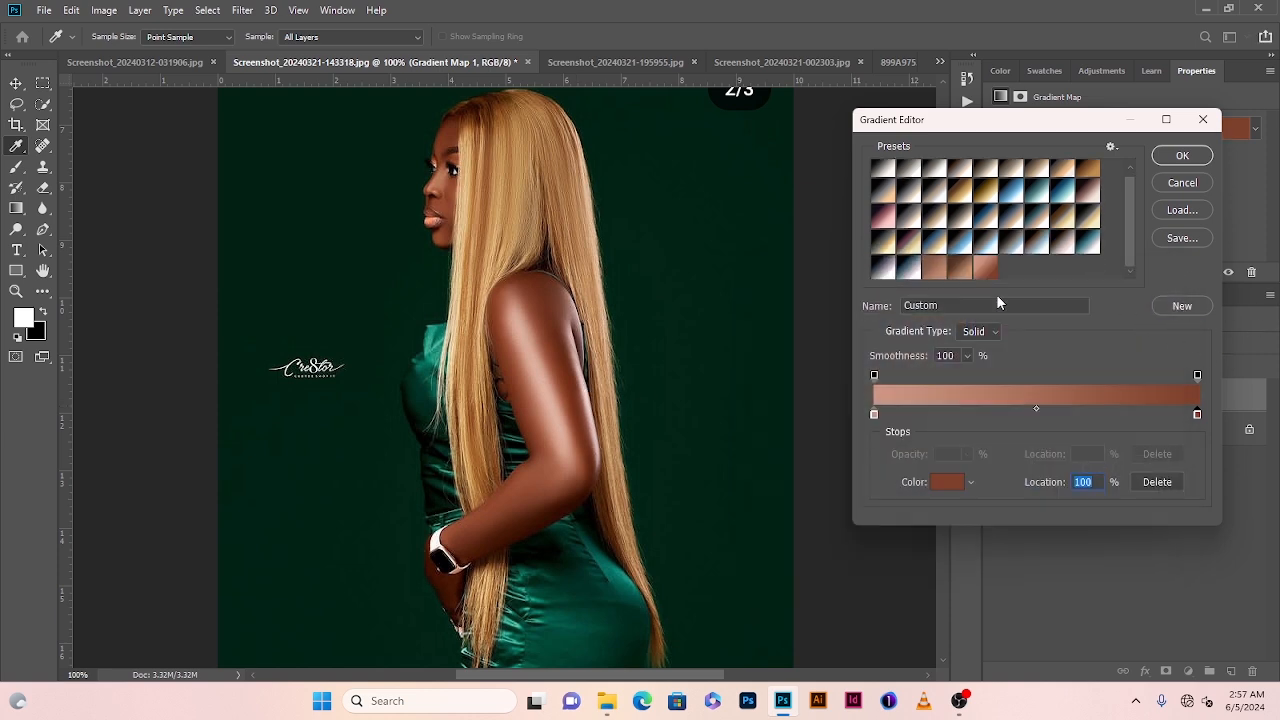
Resample the gradient's light end stop as #c28872 from the skin near the elbow
double_click(875, 414)
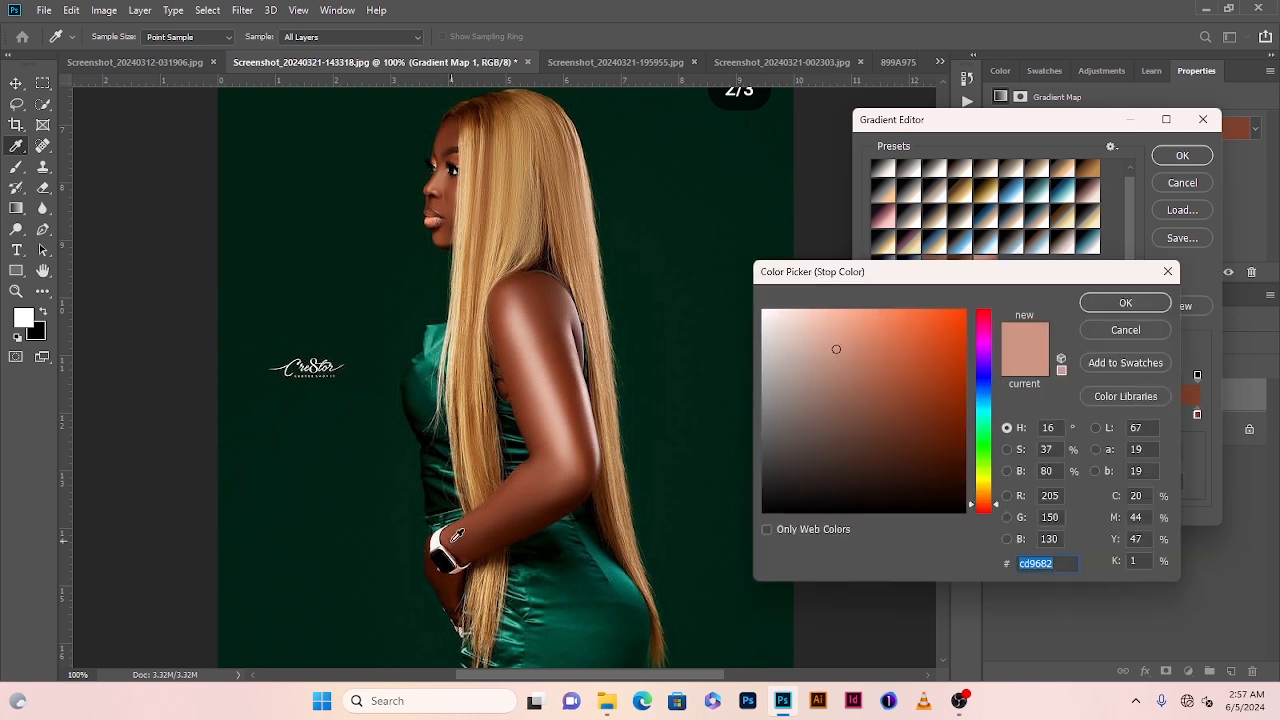
left_click(571, 467)
left_click(1120, 302)
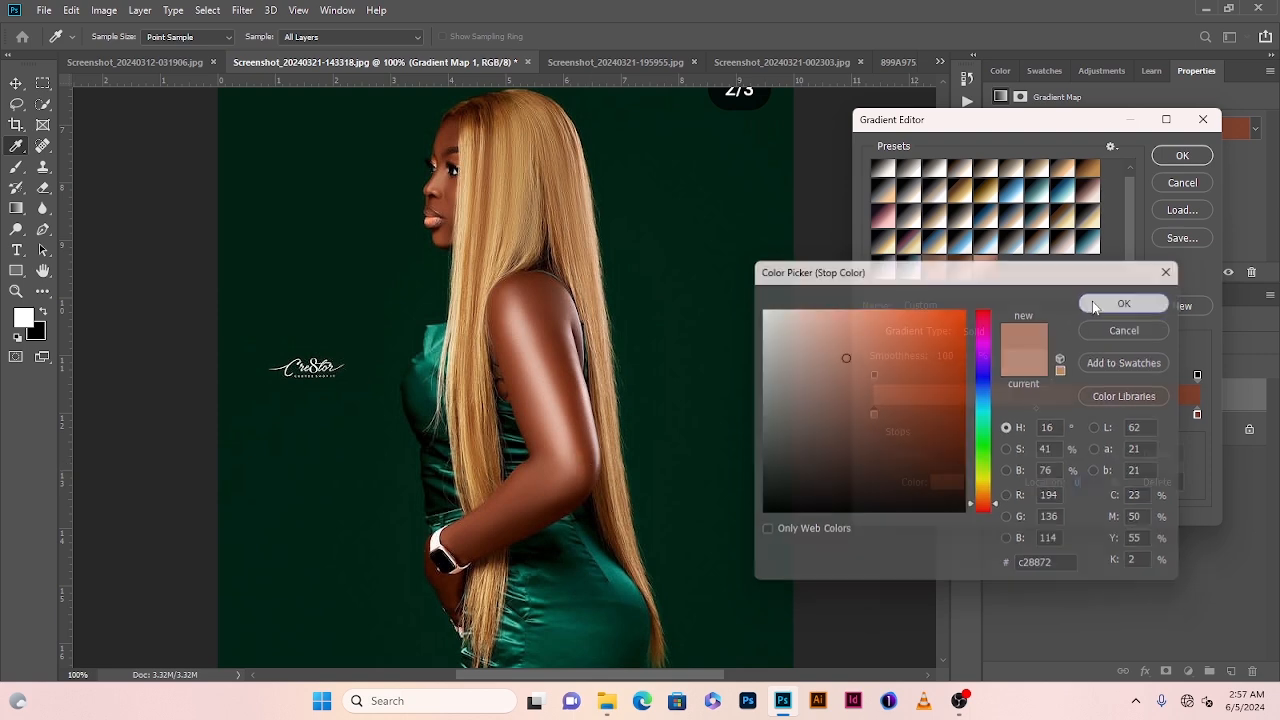
Resample the dark end stop from the shaded front edge of the upper arm, save the gradient as another preset, and apply it
double_click(1197, 414)
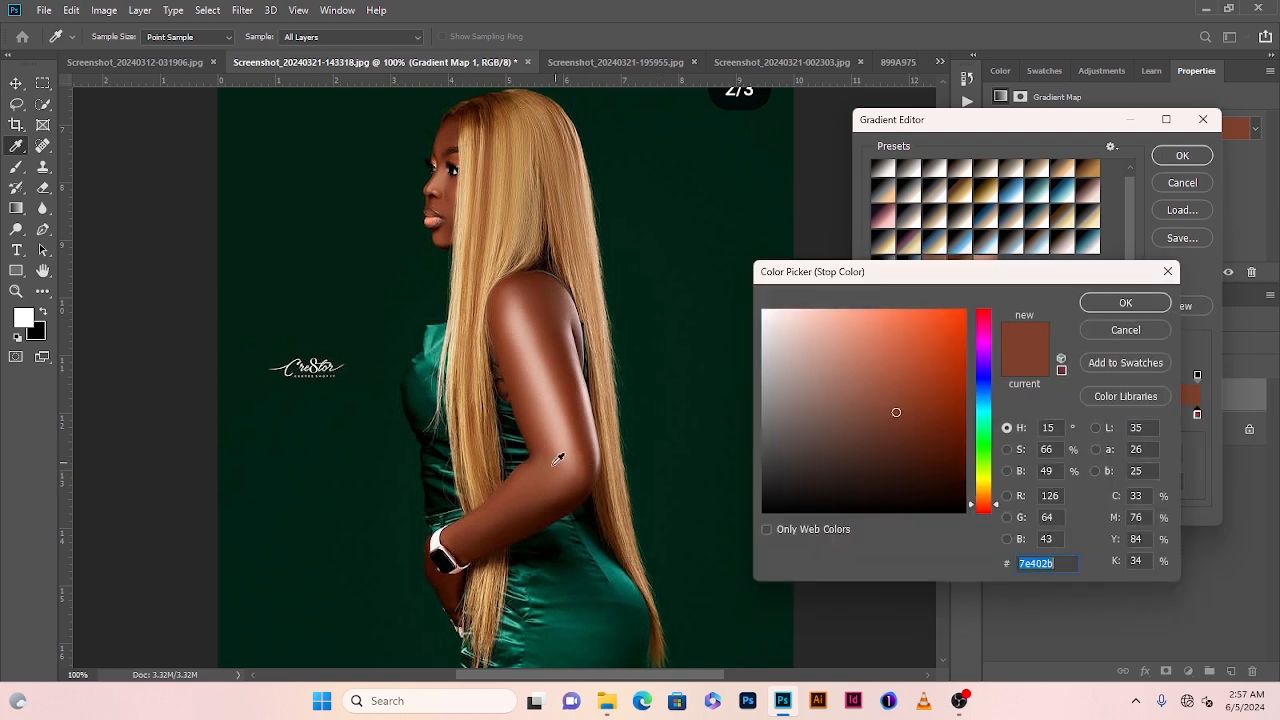
left_click(513, 371)
left_click(1101, 302)
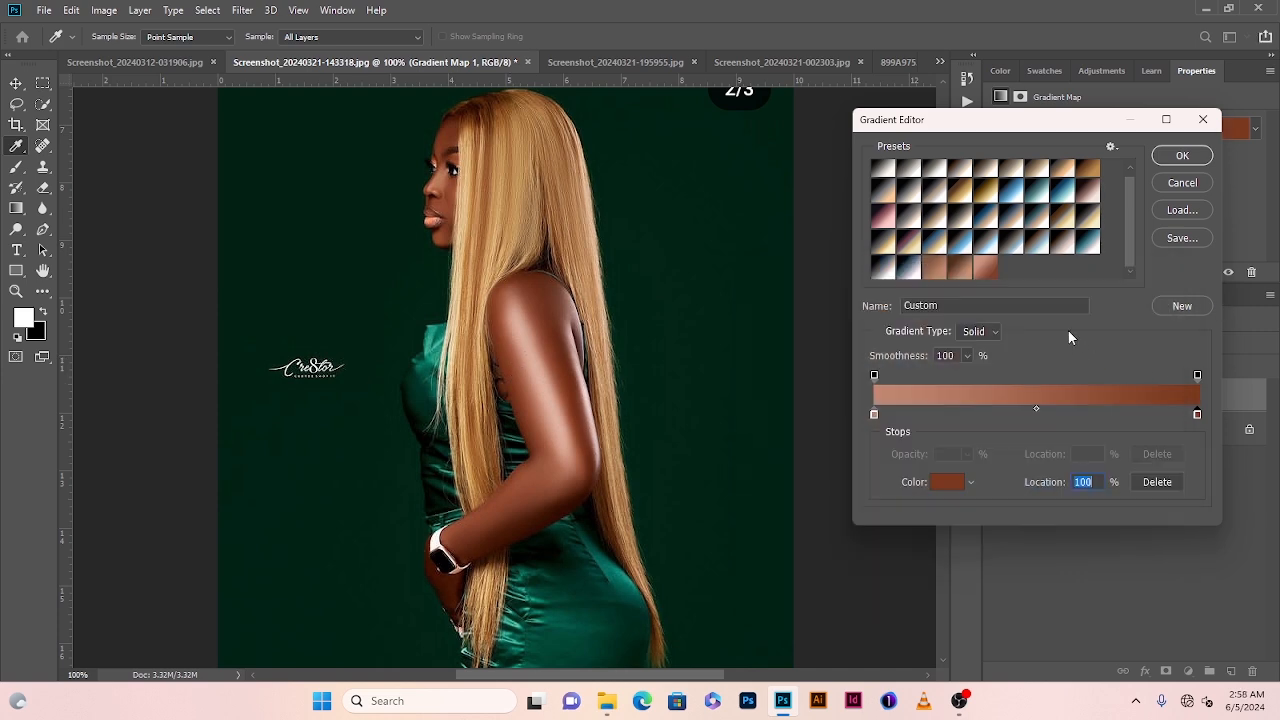
left_click(1185, 306)
left_click(1183, 155)
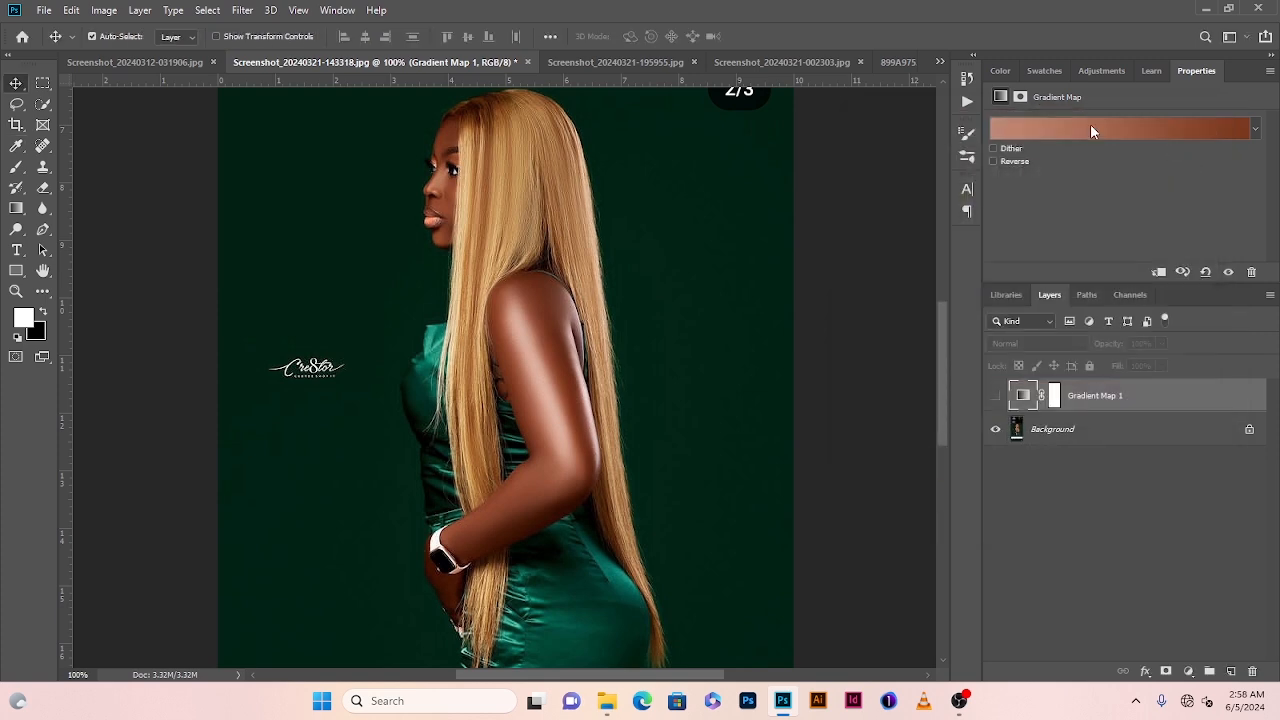
Switch to Screenshot_20240321-002303.jpg, add a Gradient Map adjustment layer above the Background, and hide that layer
left_click(627, 62)
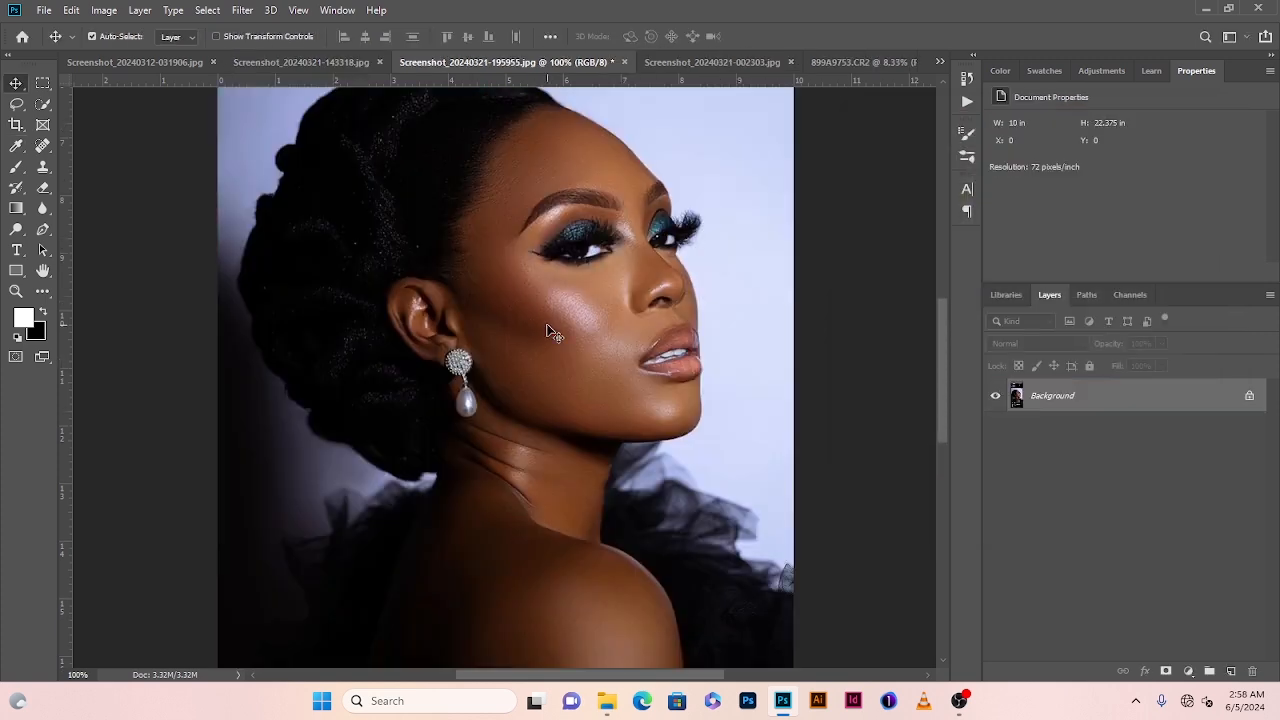
left_click(720, 60)
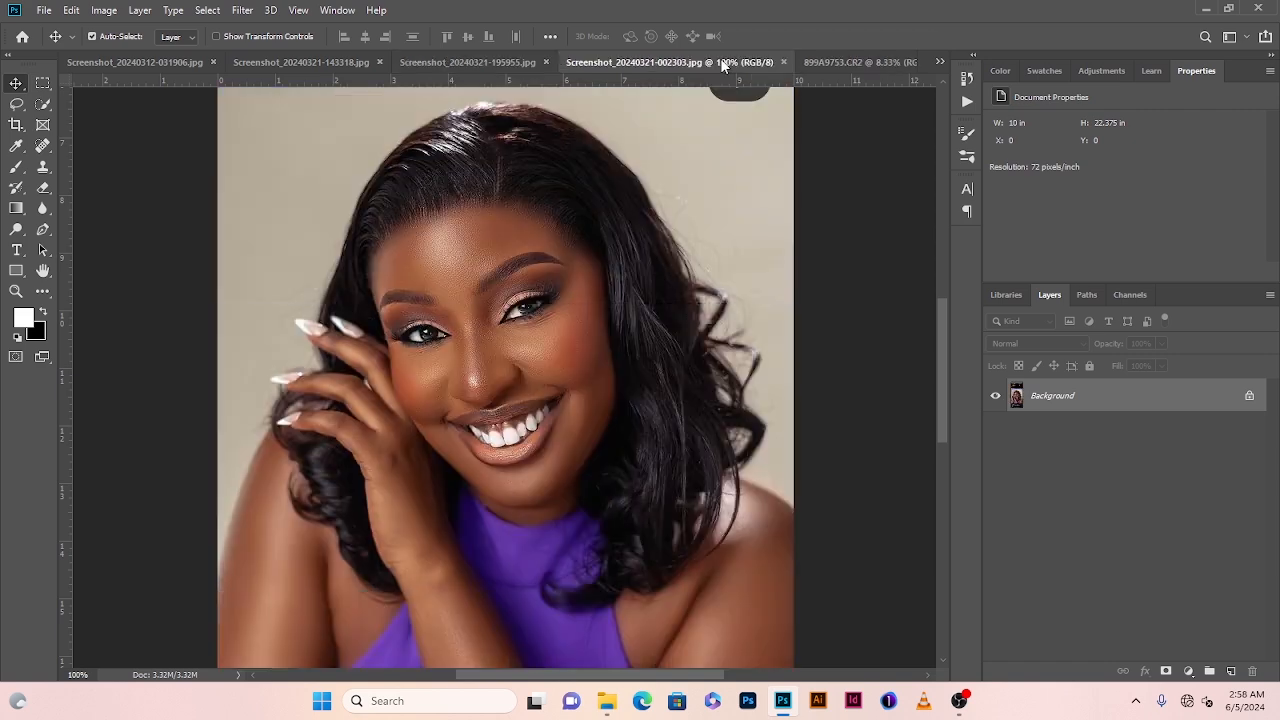
left_click(1188, 672)
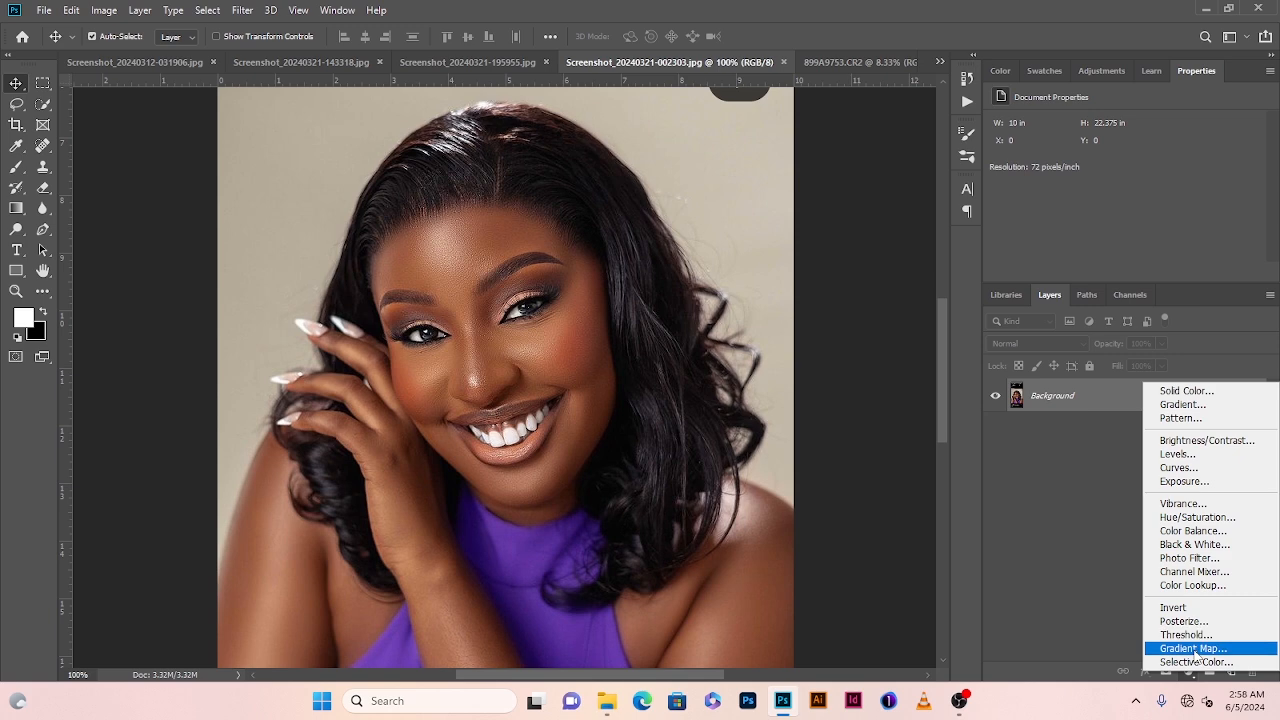
left_click(1193, 648)
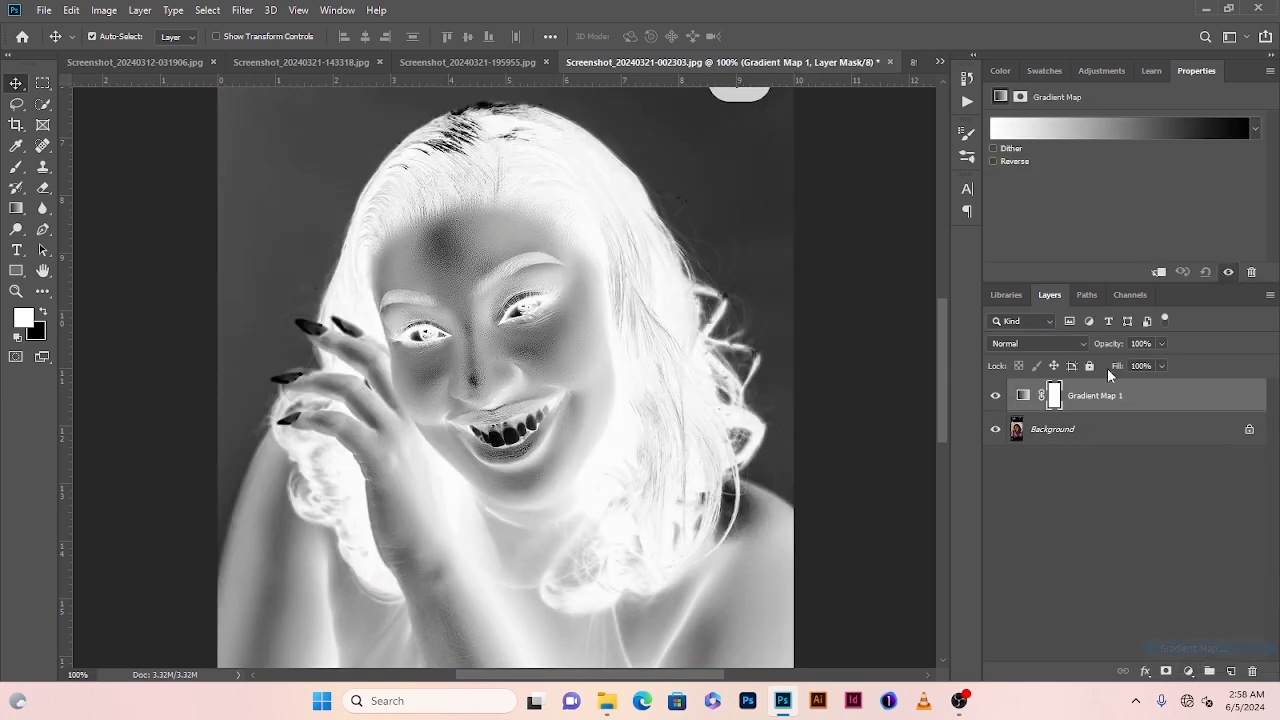
left_click(995, 396)
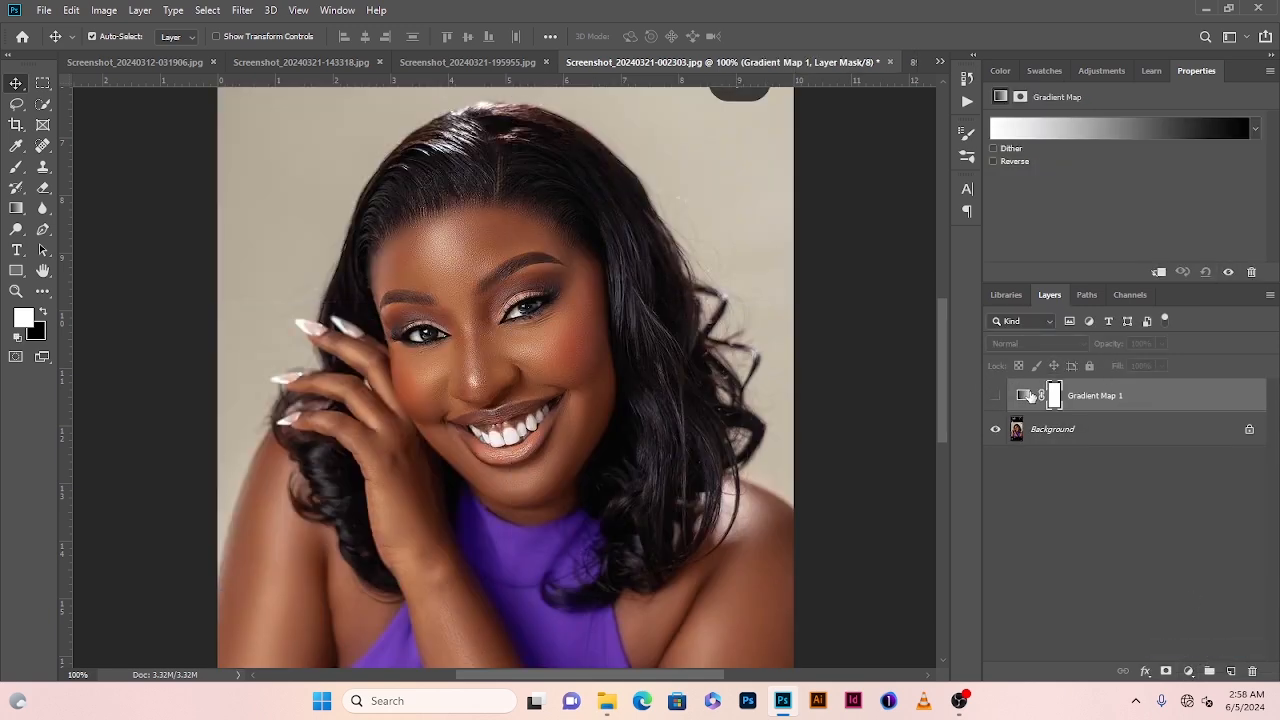
Set the new Gradient Map's light end stop to the highlight tone sampled from the middle of the forehead
left_click(1071, 124)
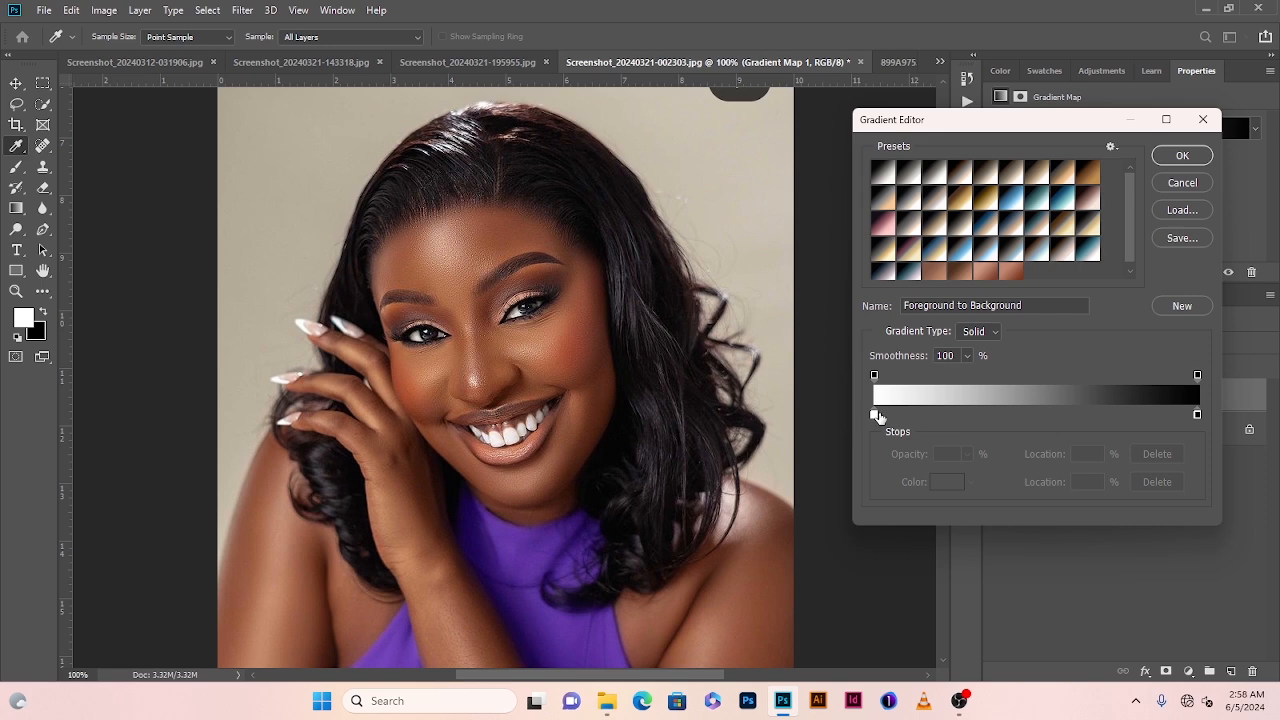
double_click(875, 416)
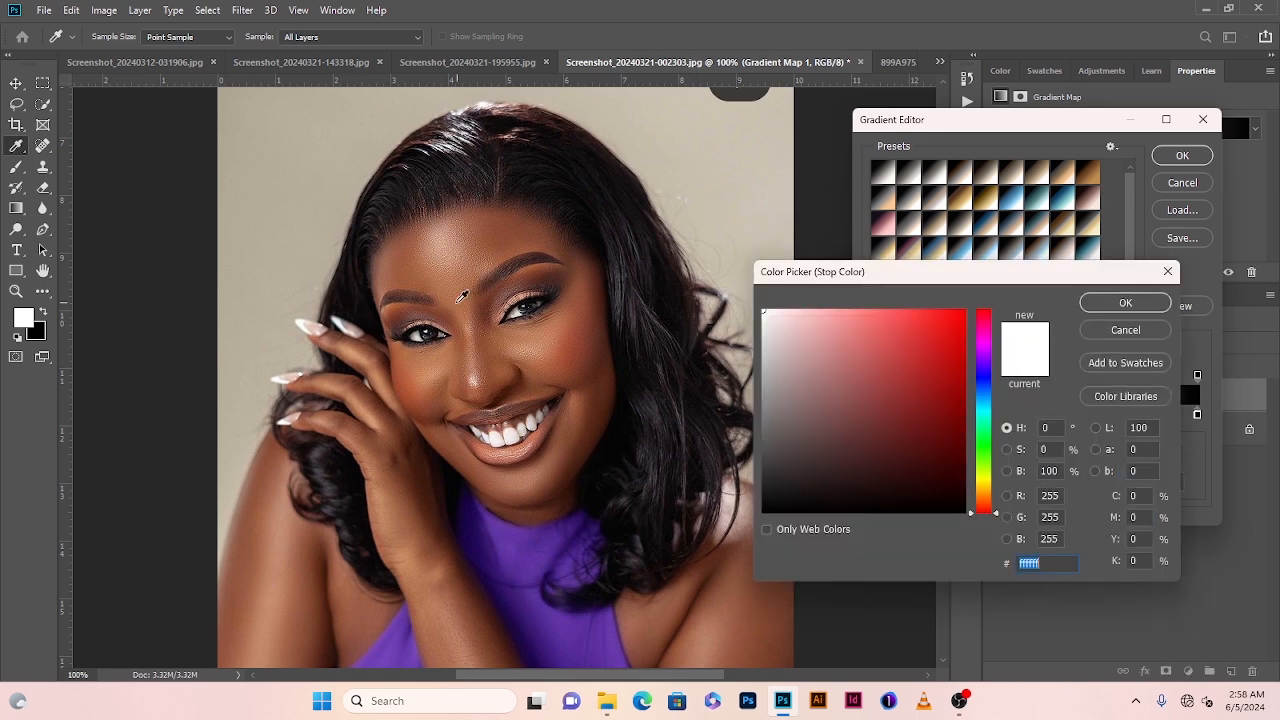
left_click(438, 254)
left_click(1090, 304)
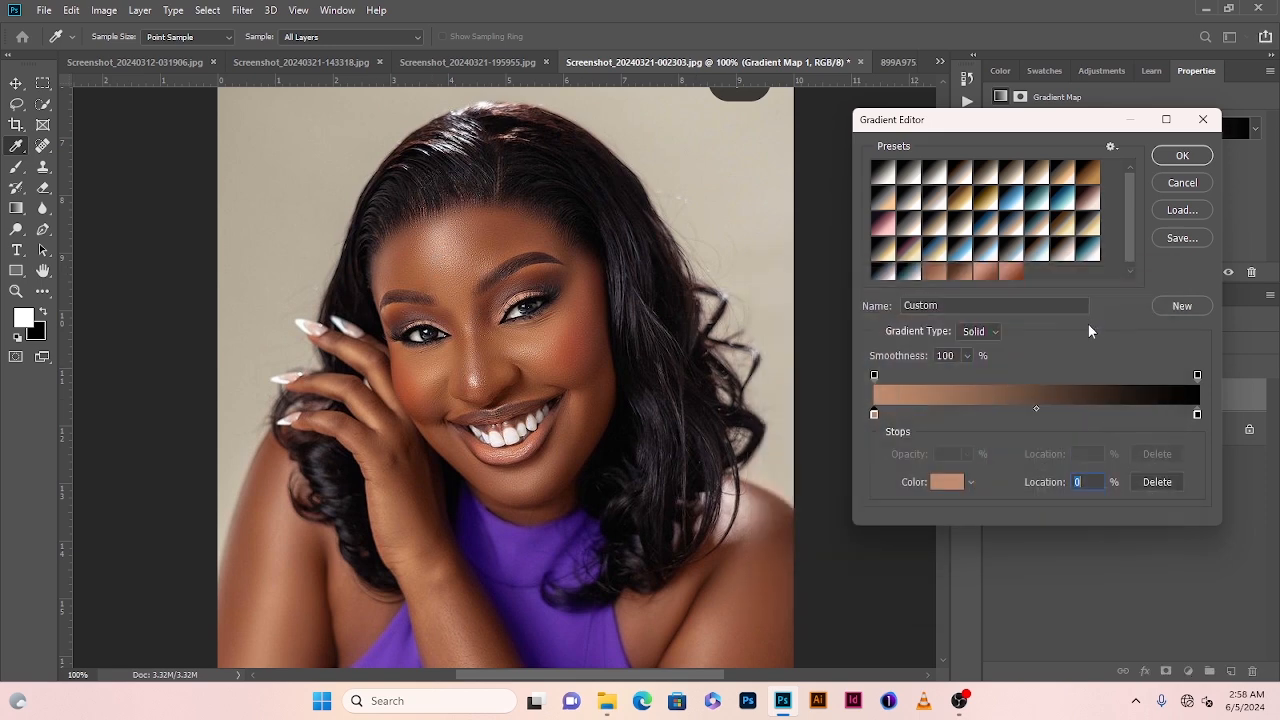
Set the dark end stop to the shadow tone between the nose bridge and eye, save the gradient as a preset, and apply it
double_click(1197, 414)
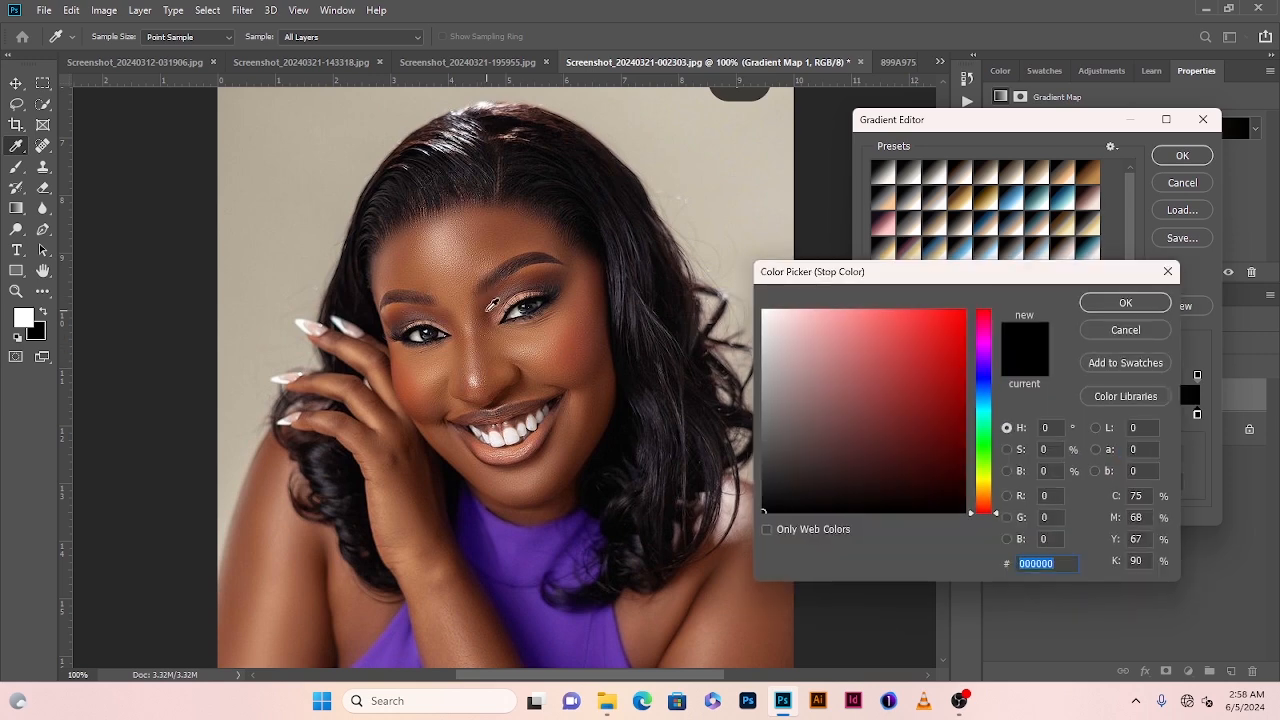
left_click(491, 306)
left_click(1110, 304)
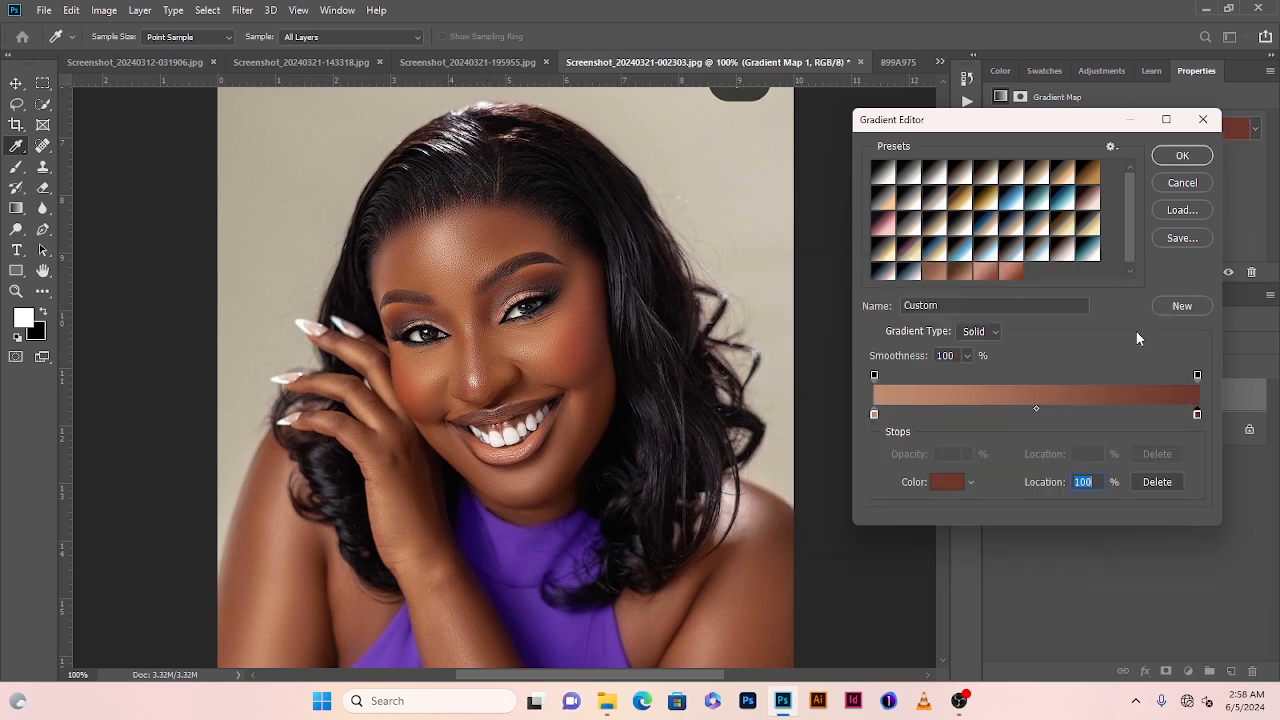
left_click(1181, 311)
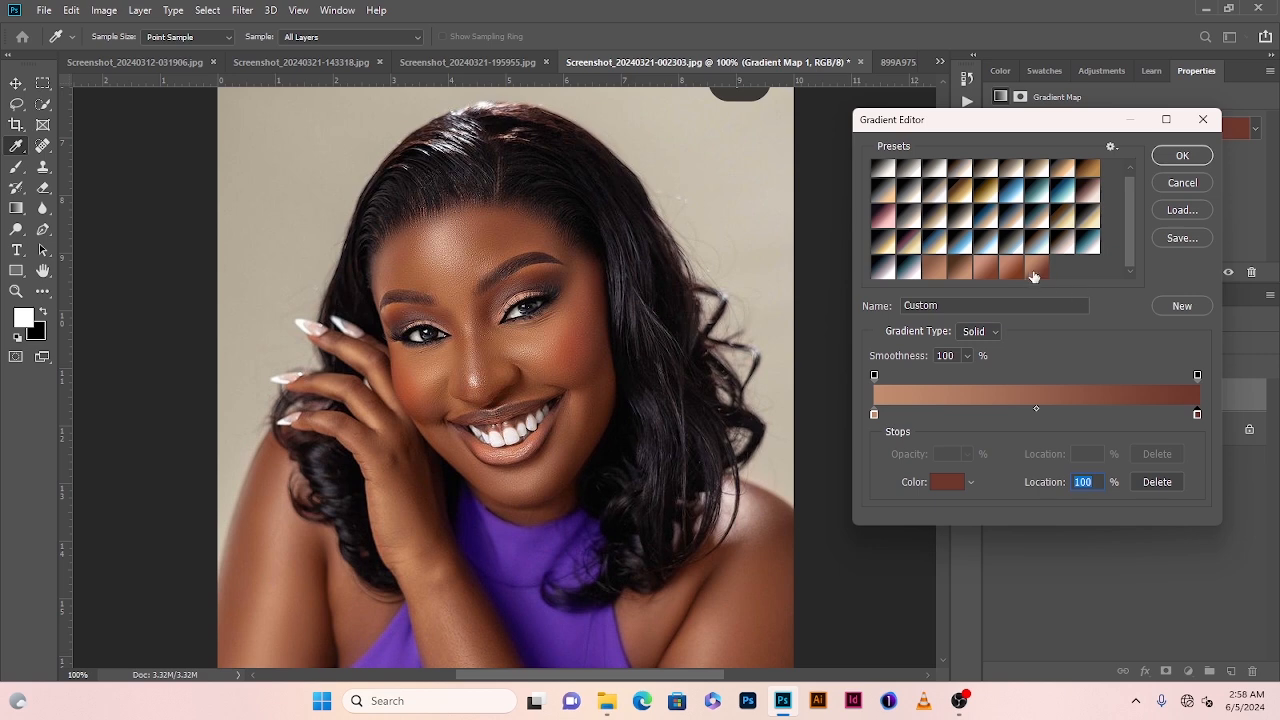
left_click(1176, 157)
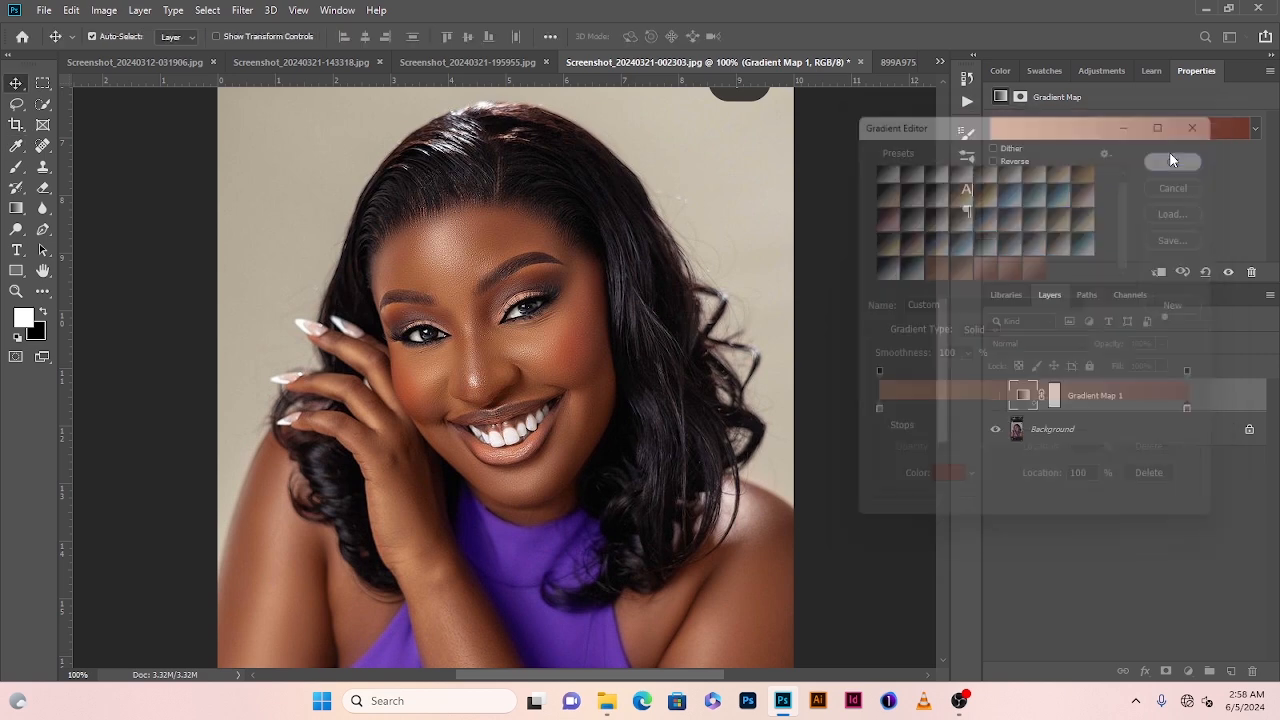
Switch to 899A9753.CR2 and adjust the portrait's Brightness/Contrast to brightness 58 and contrast 12
left_click(897, 62)
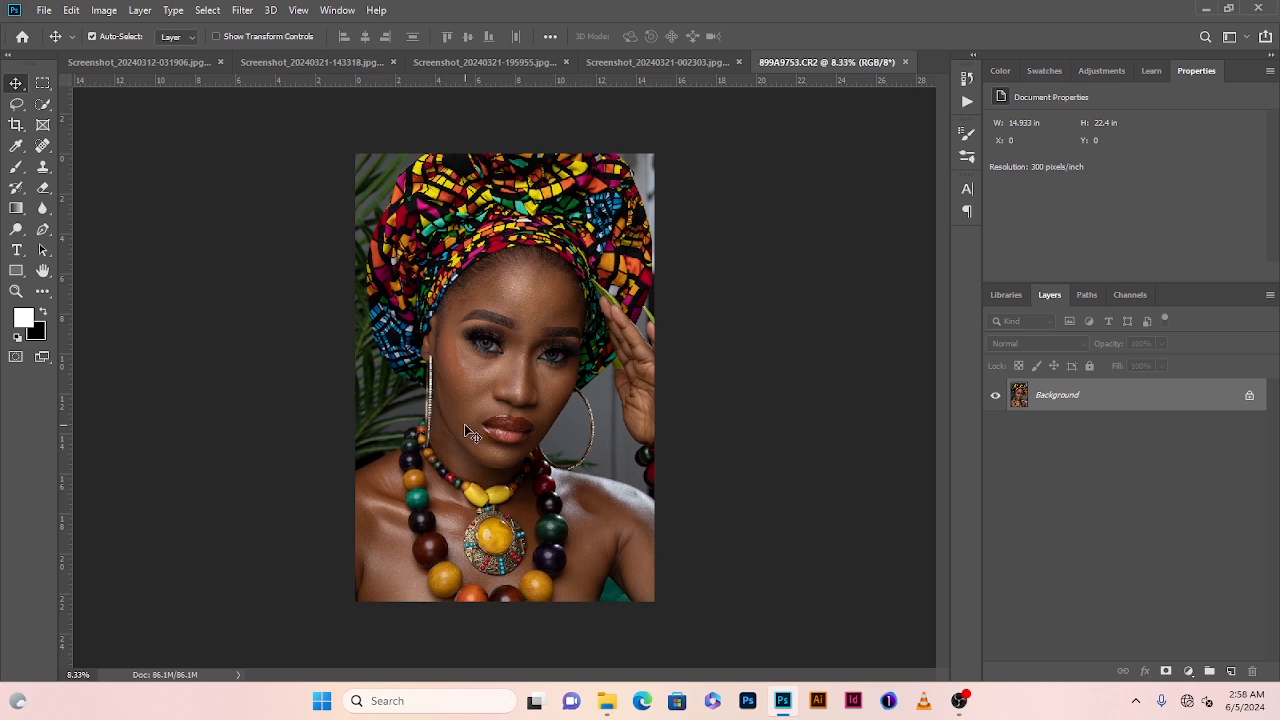
key("ctrl+plus")
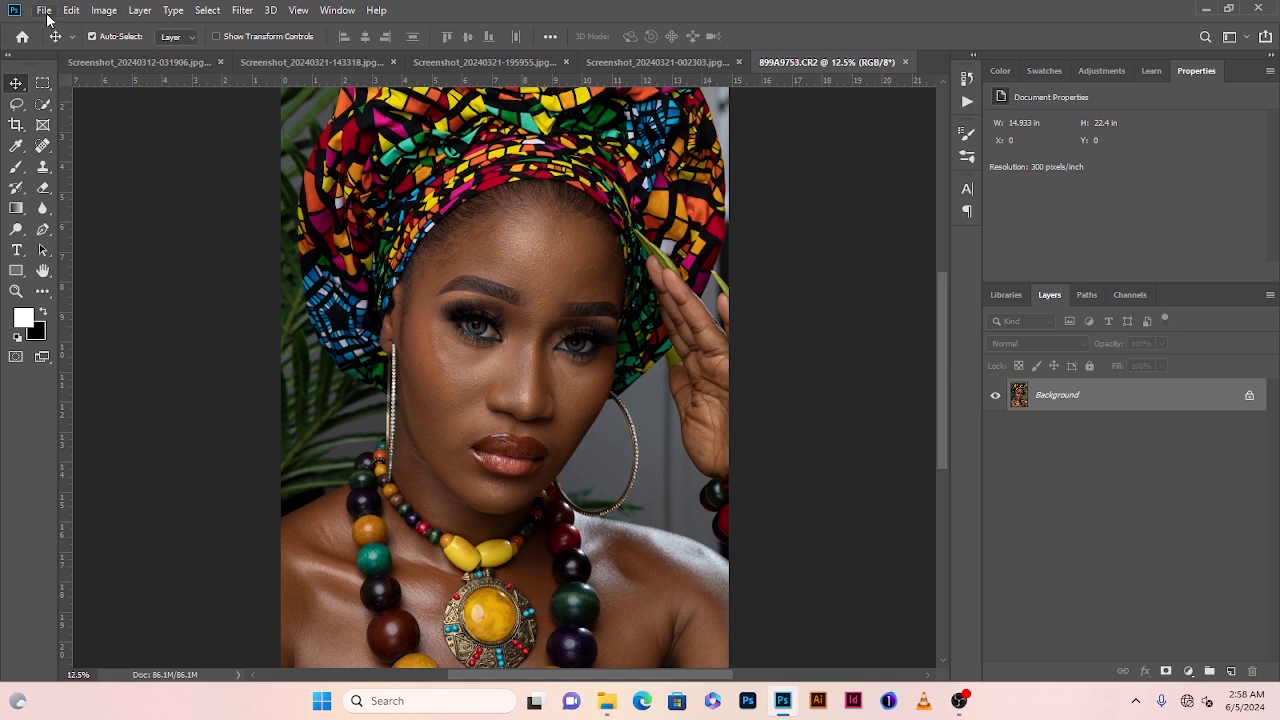
left_click(98, 12)
mouse_move(190, 52)
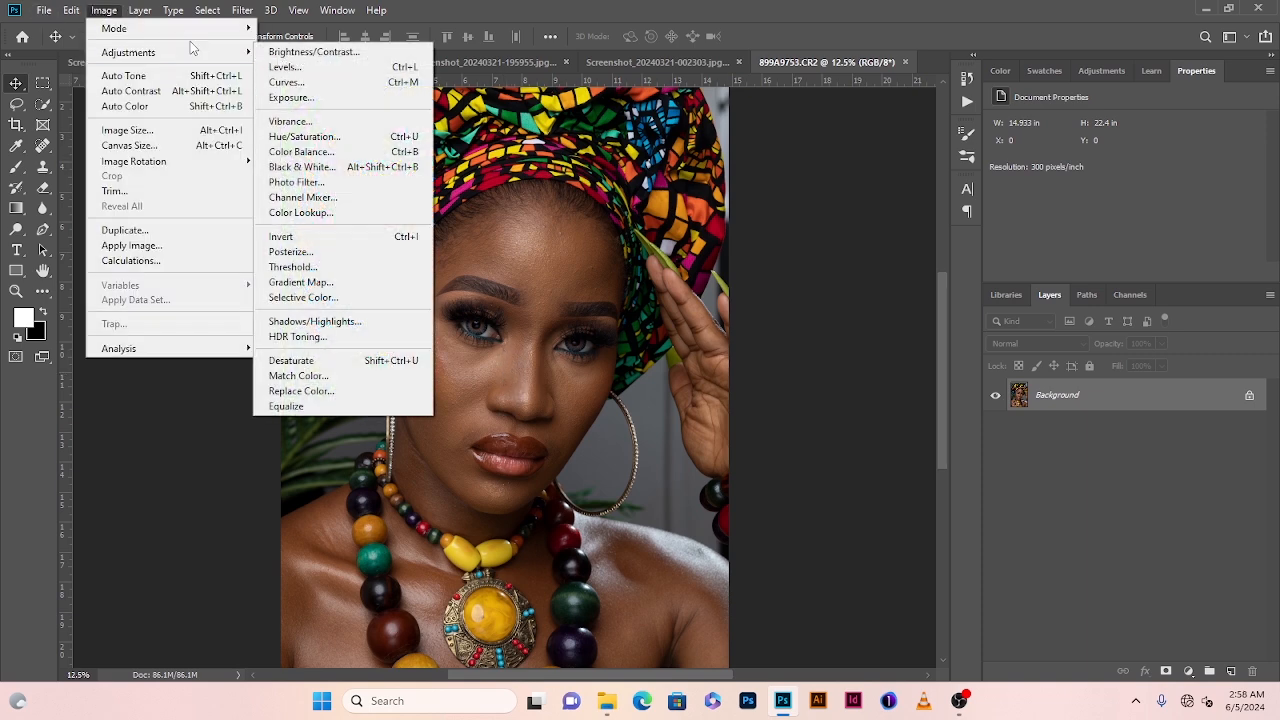
left_click(312, 52)
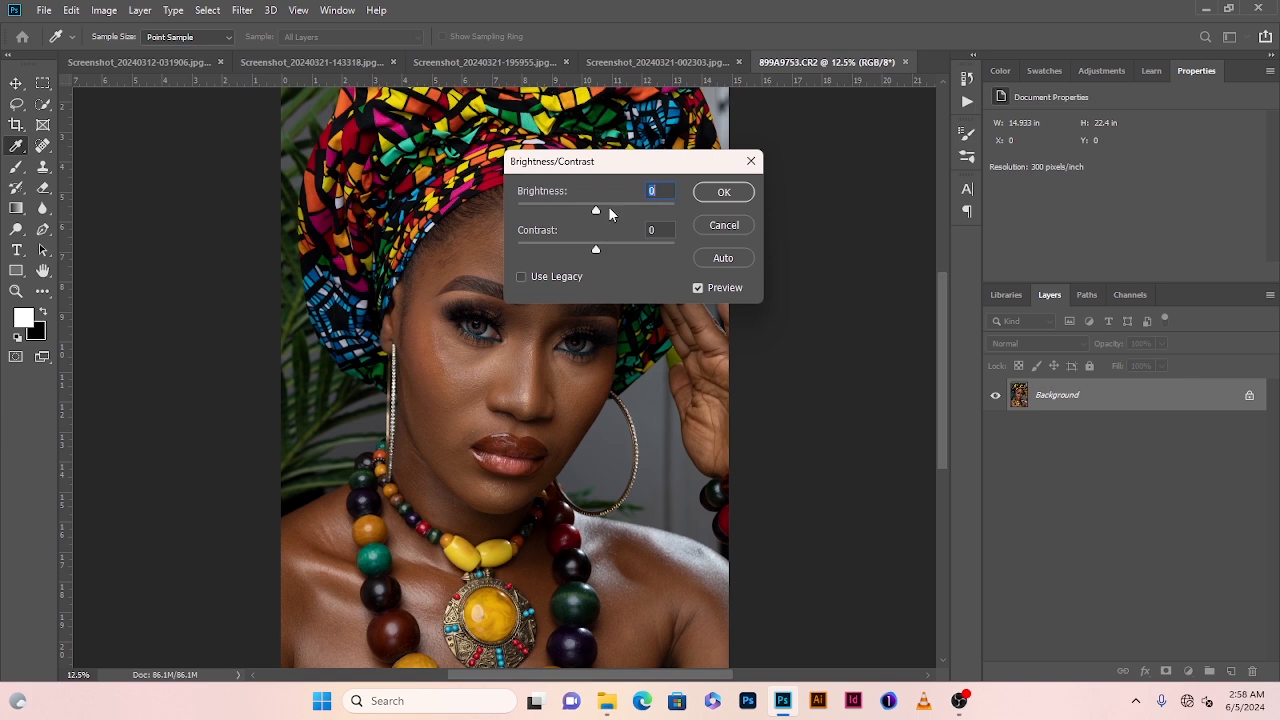
mouse_move(608, 208)
left_mouse_down()
mouse_move(623, 239)
mouse_move(602, 253)
mouse_move(627, 209)
left_mouse_up()
left_click(722, 191)
key("v")
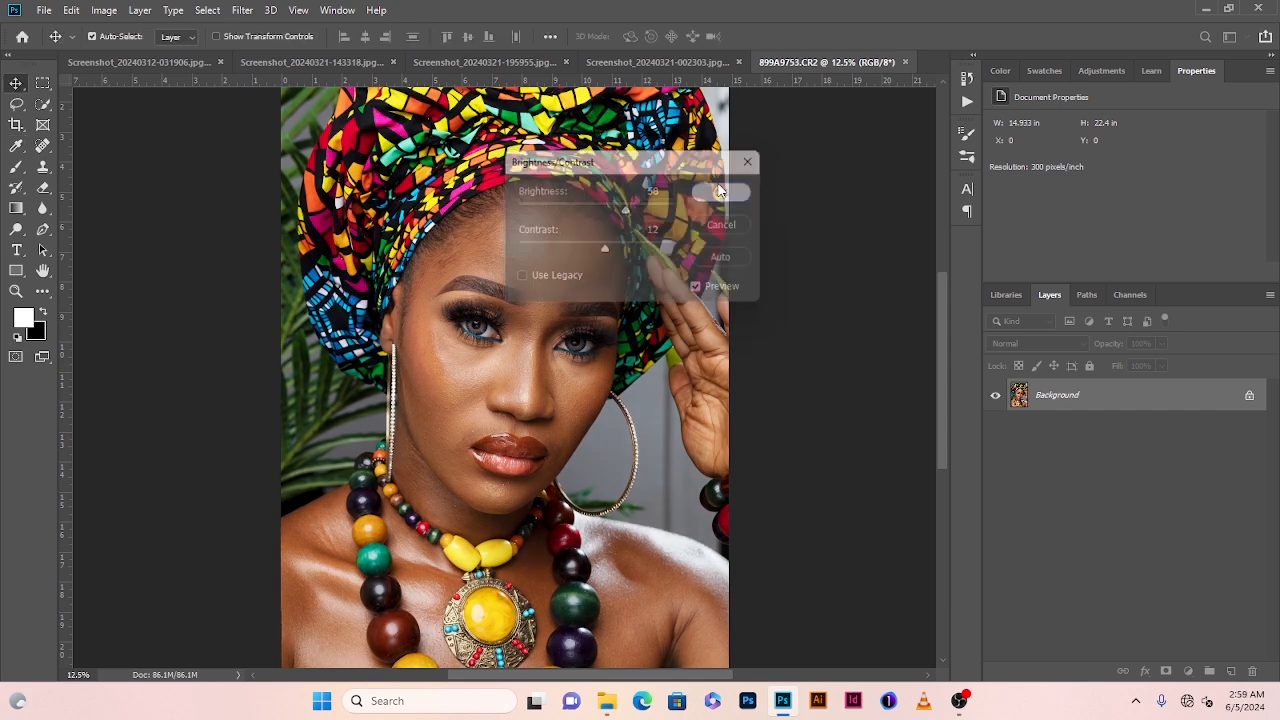
scroll(649, 338, "down", 1)
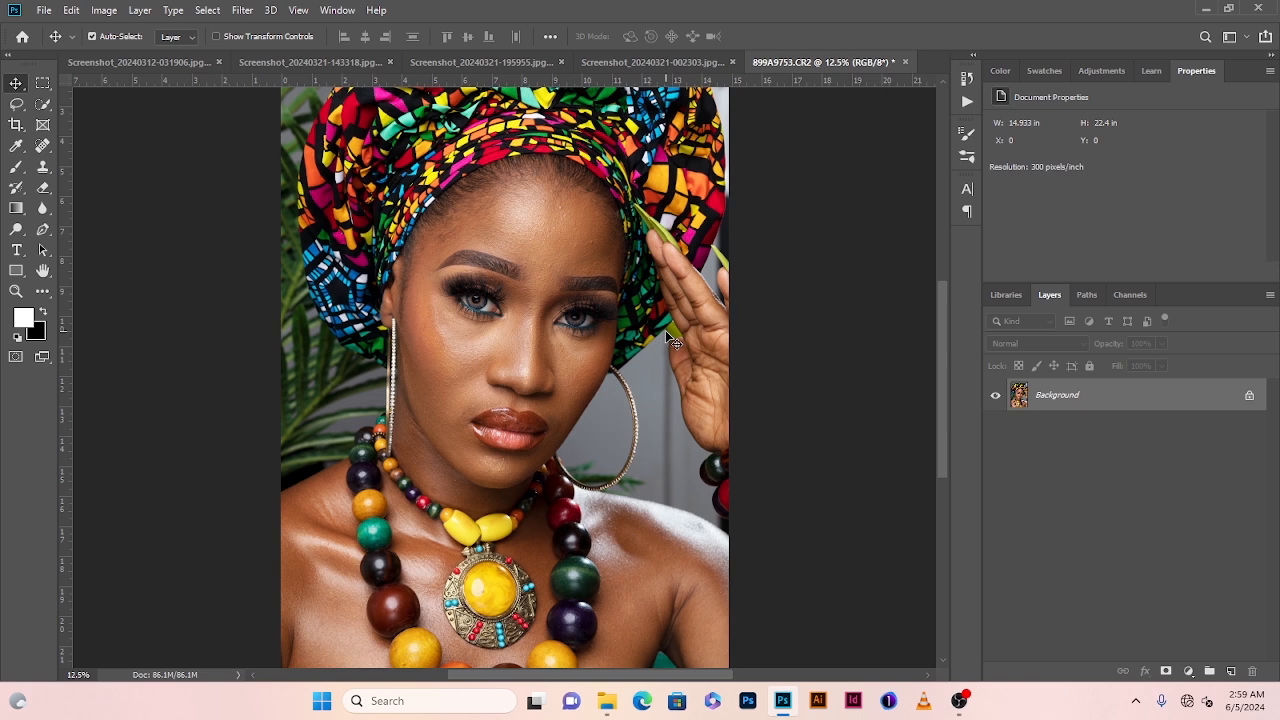
Review the four reference portraits in the other open documents, then return to 899A9753.CR2
left_click(156, 63)
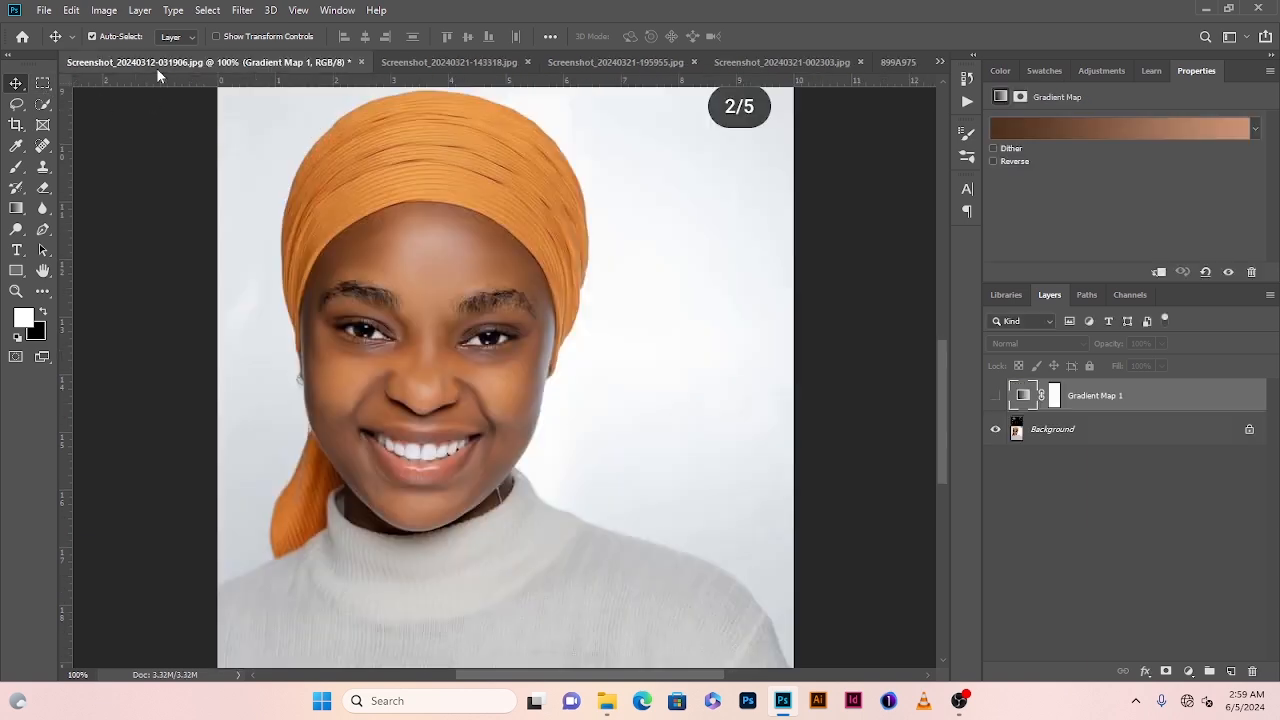
left_click(450, 61)
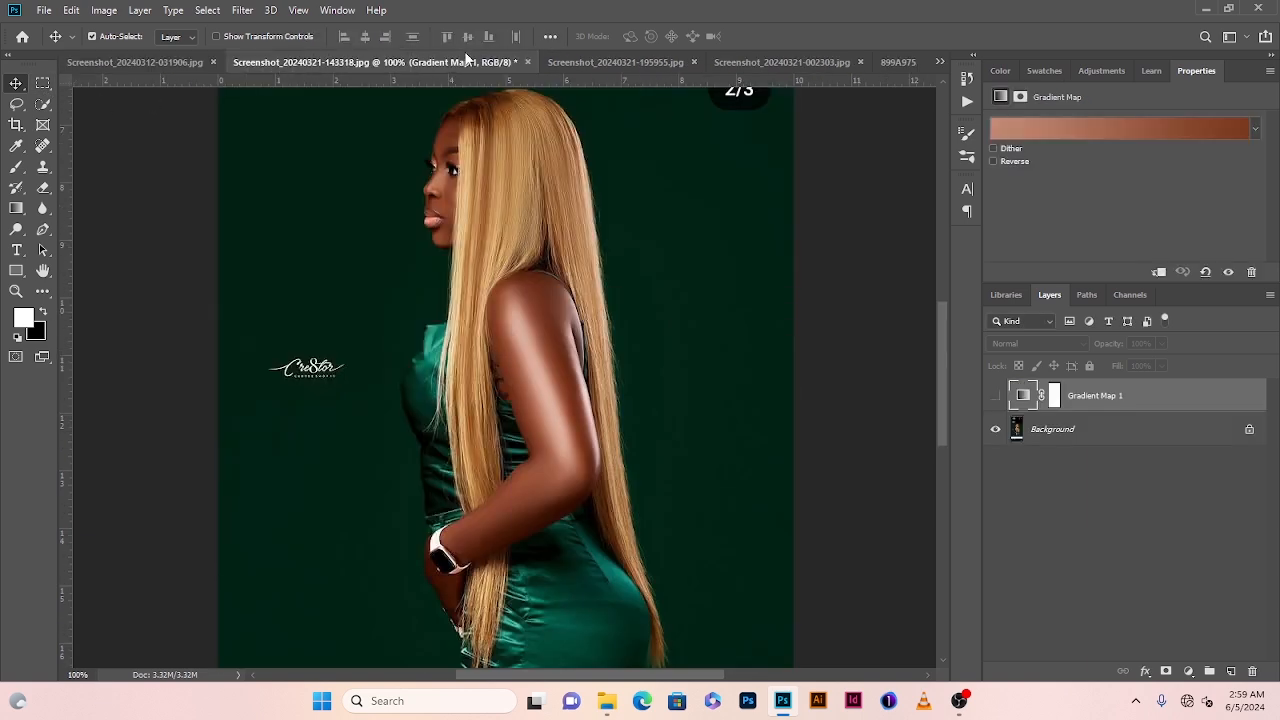
left_click(597, 58)
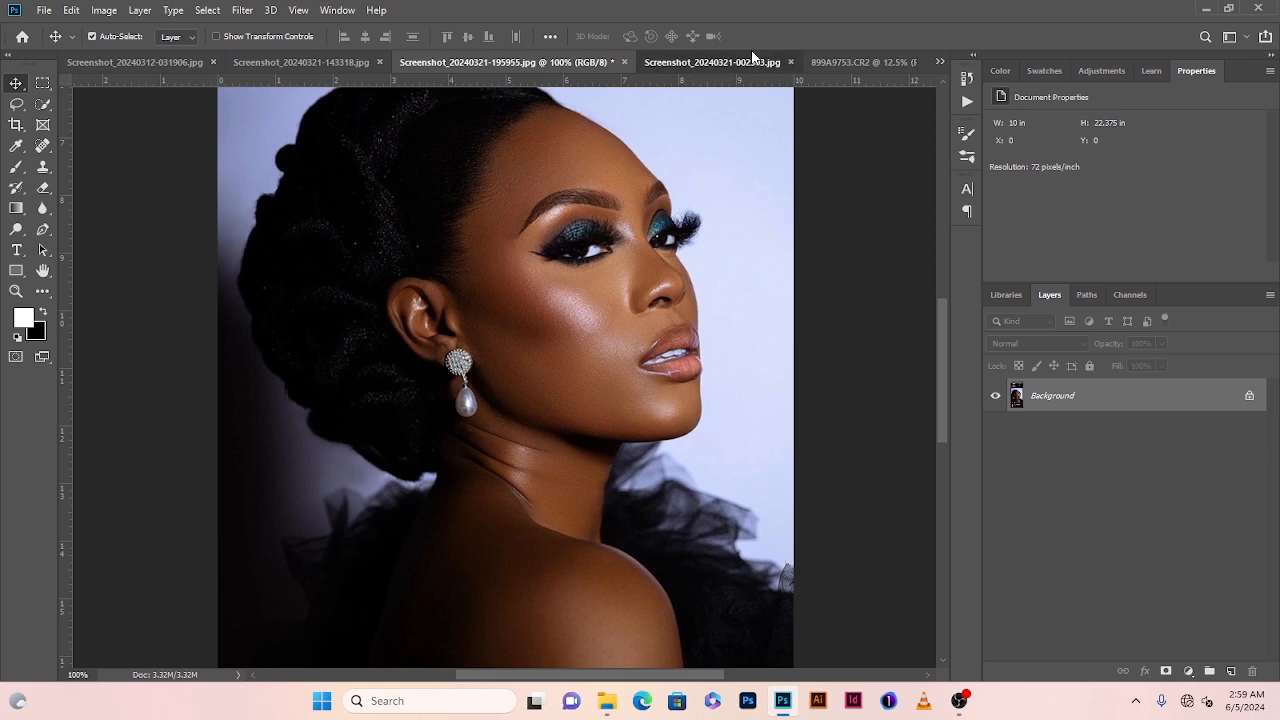
left_click(751, 58)
left_click(895, 62)
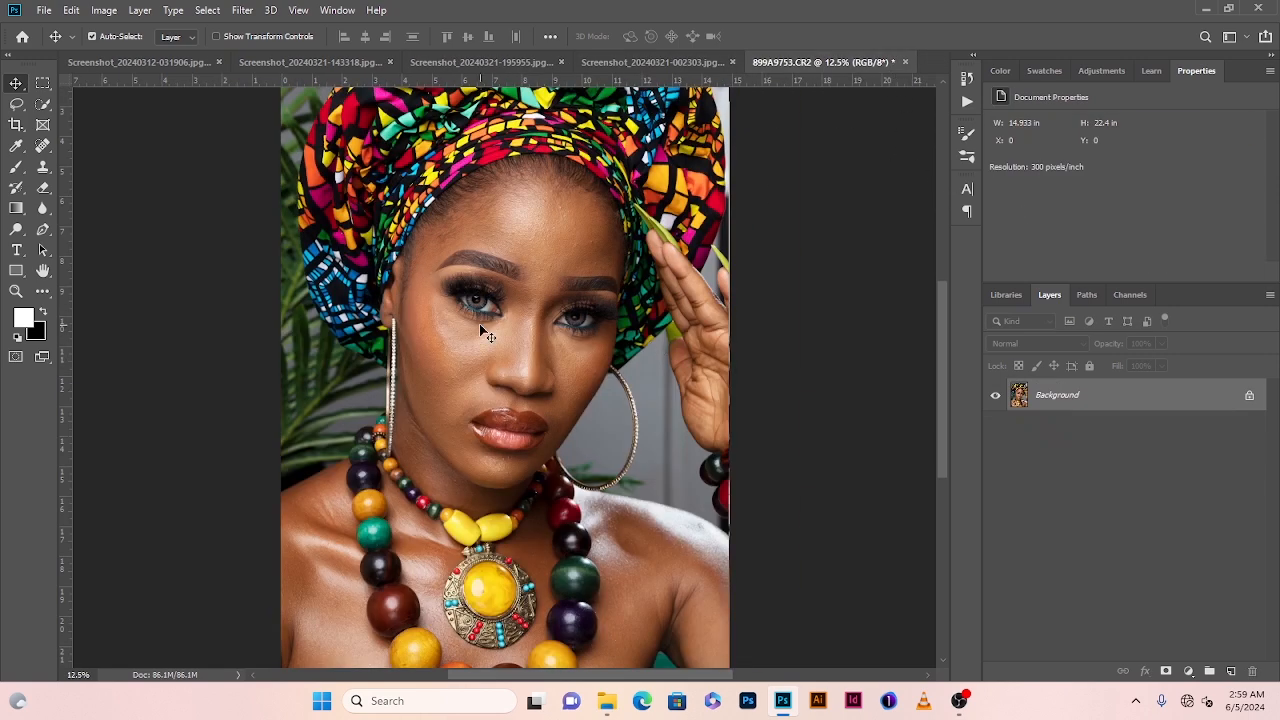
Add a Gradient Map adjustment layer above the Background of 899A9753.CR2 and hide that layer
left_click(1185, 674)
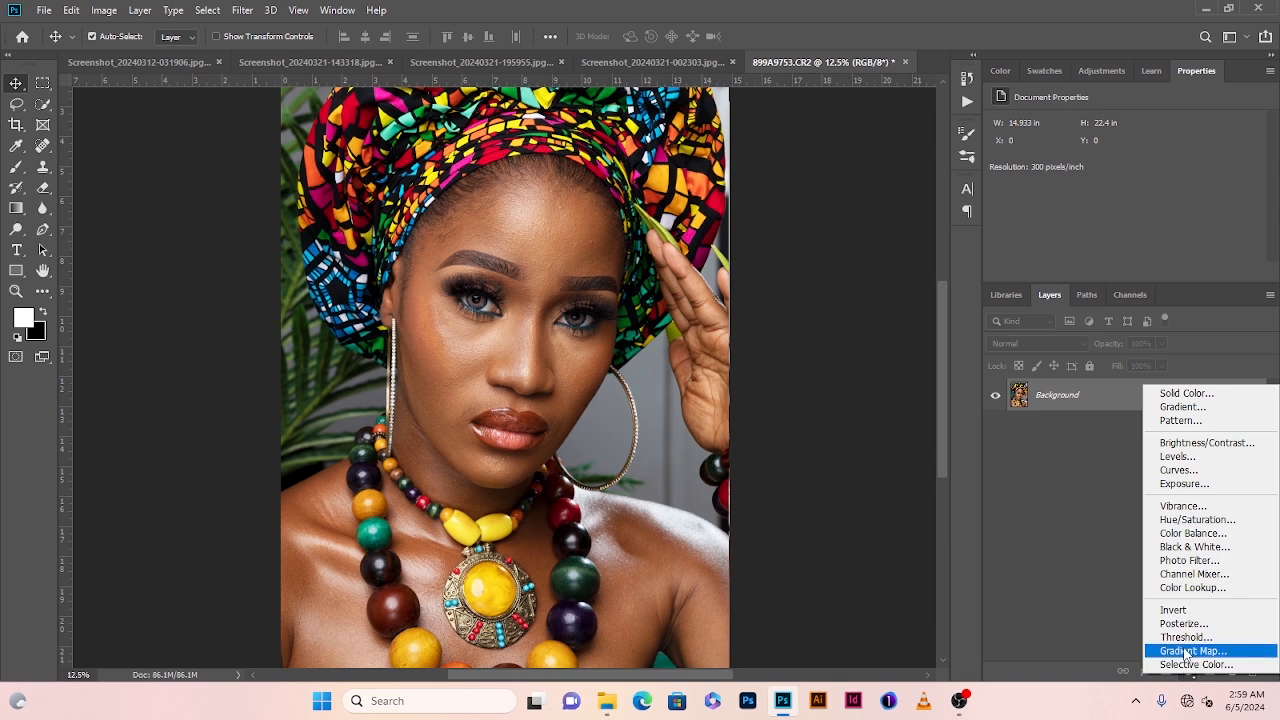
left_click(1185, 651)
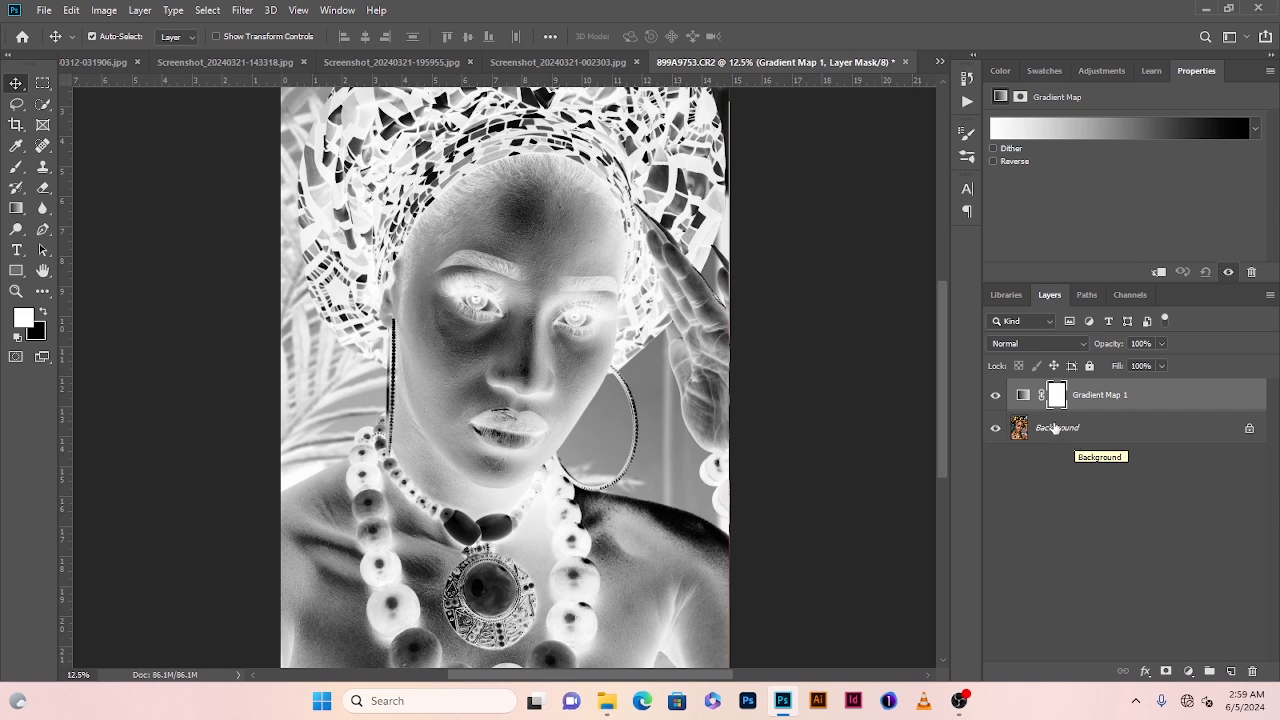
left_click(996, 398)
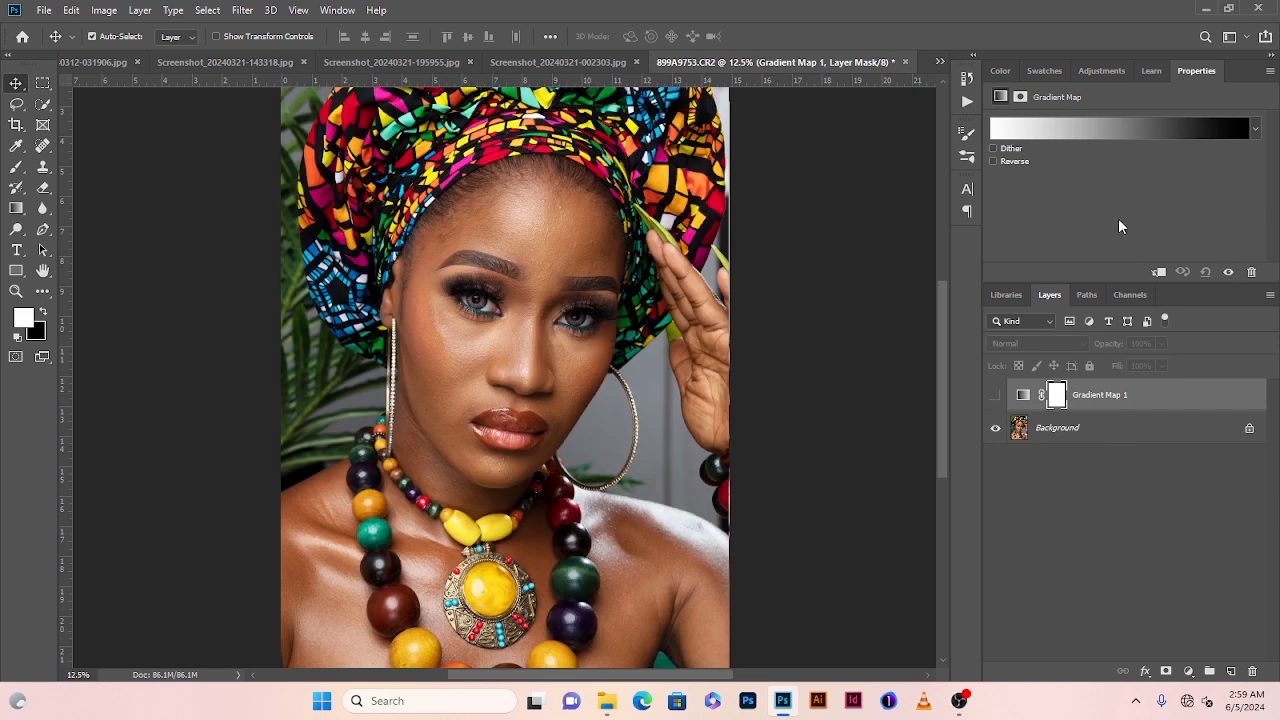
left_click(1103, 129)
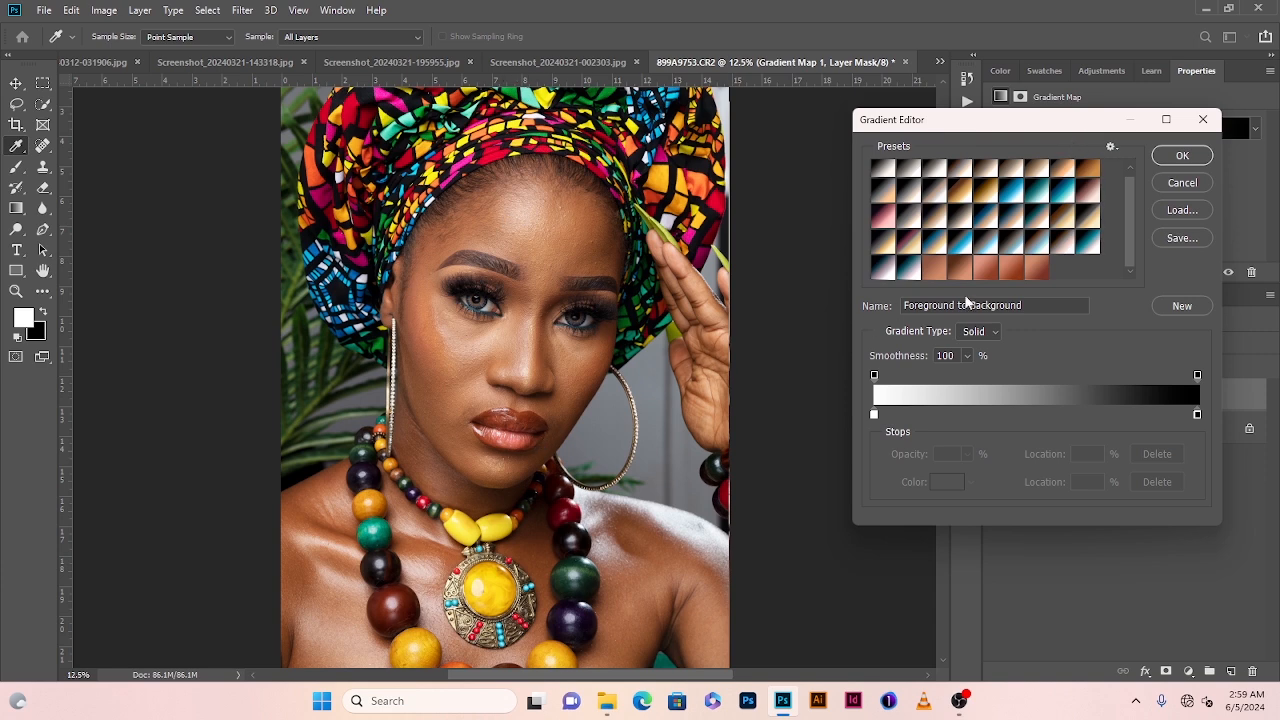
left_click(1185, 155)
Set the Gradient Map's light end stop to the highlight tone a97452 sampled from the cheek below the eye
left_click(1022, 398)
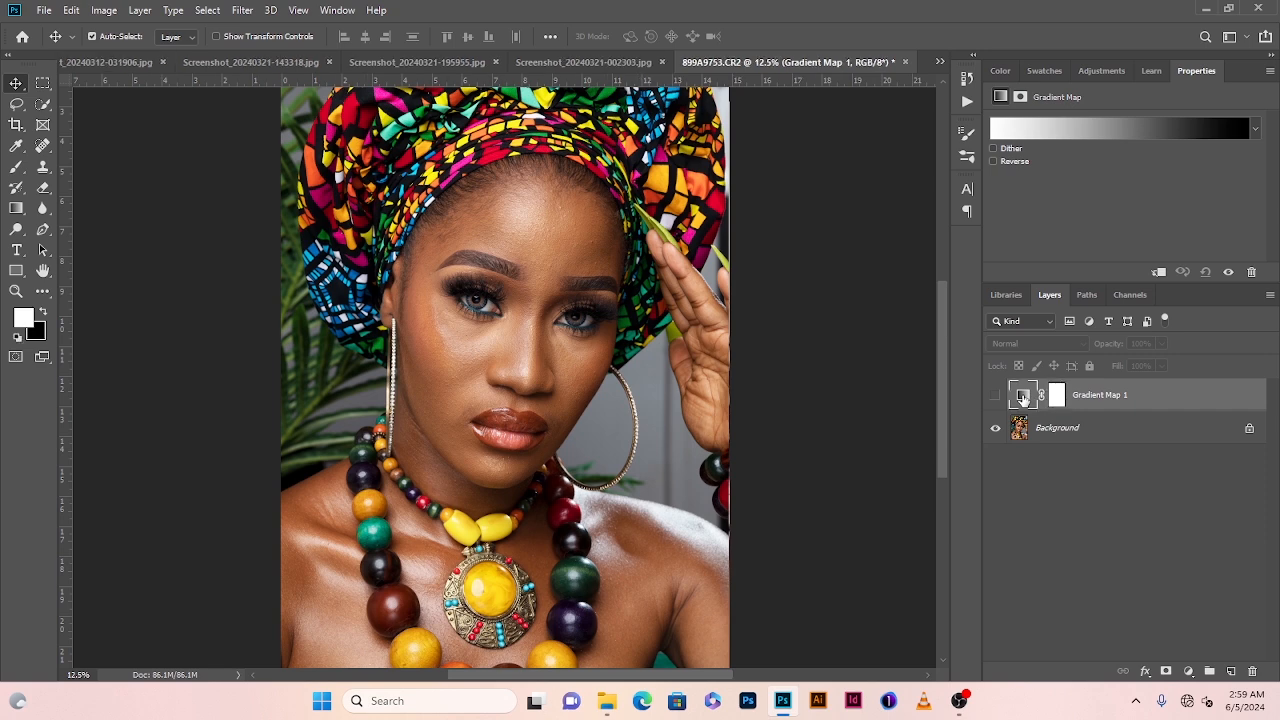
left_click(1043, 128)
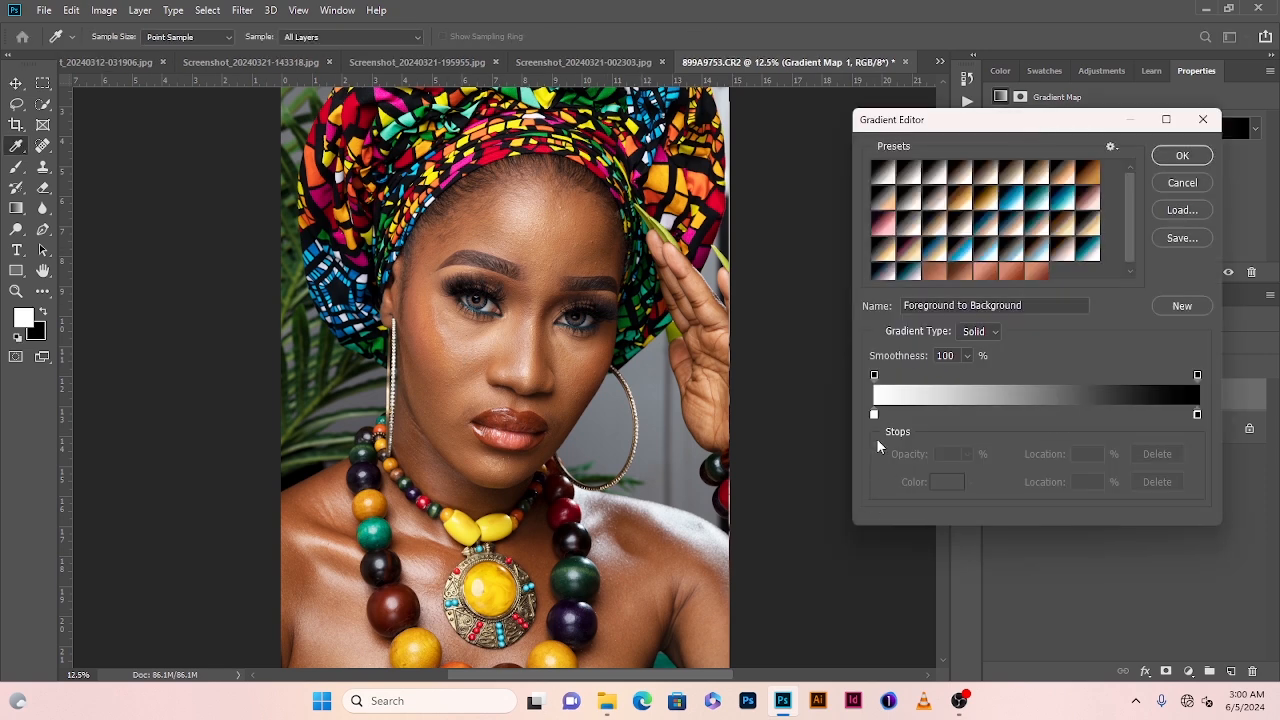
double_click(874, 414)
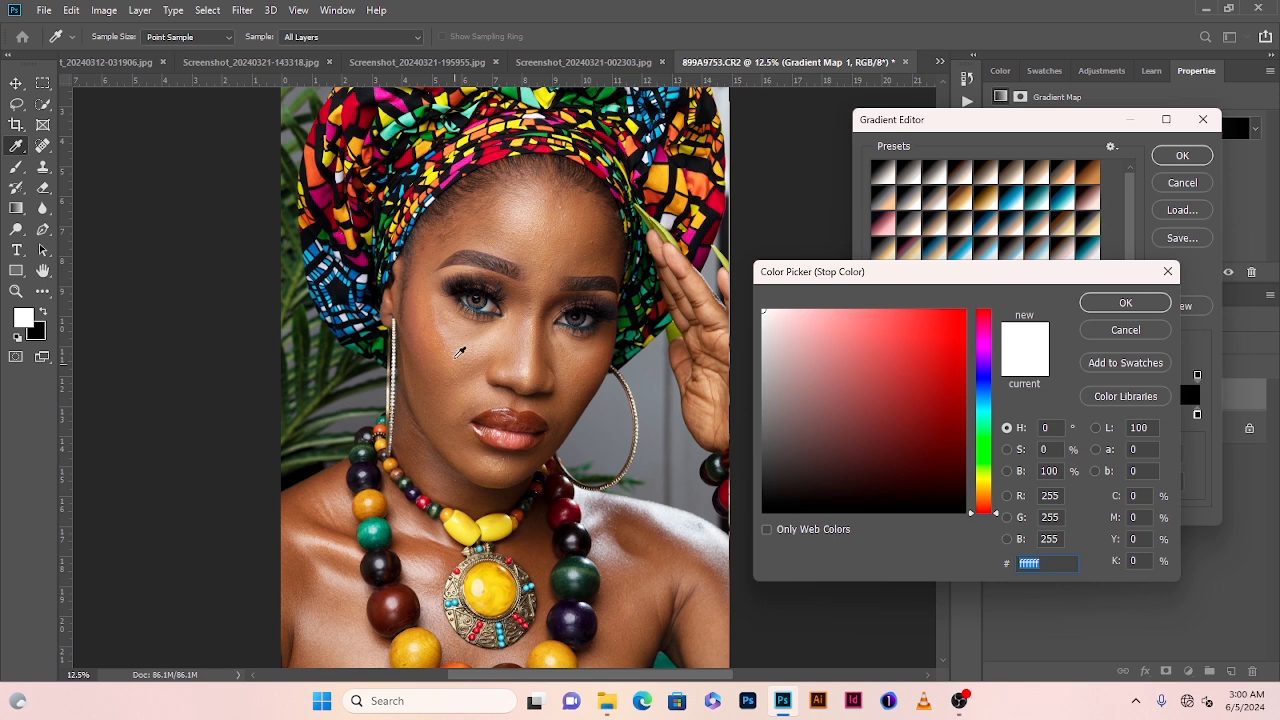
left_click(445, 328)
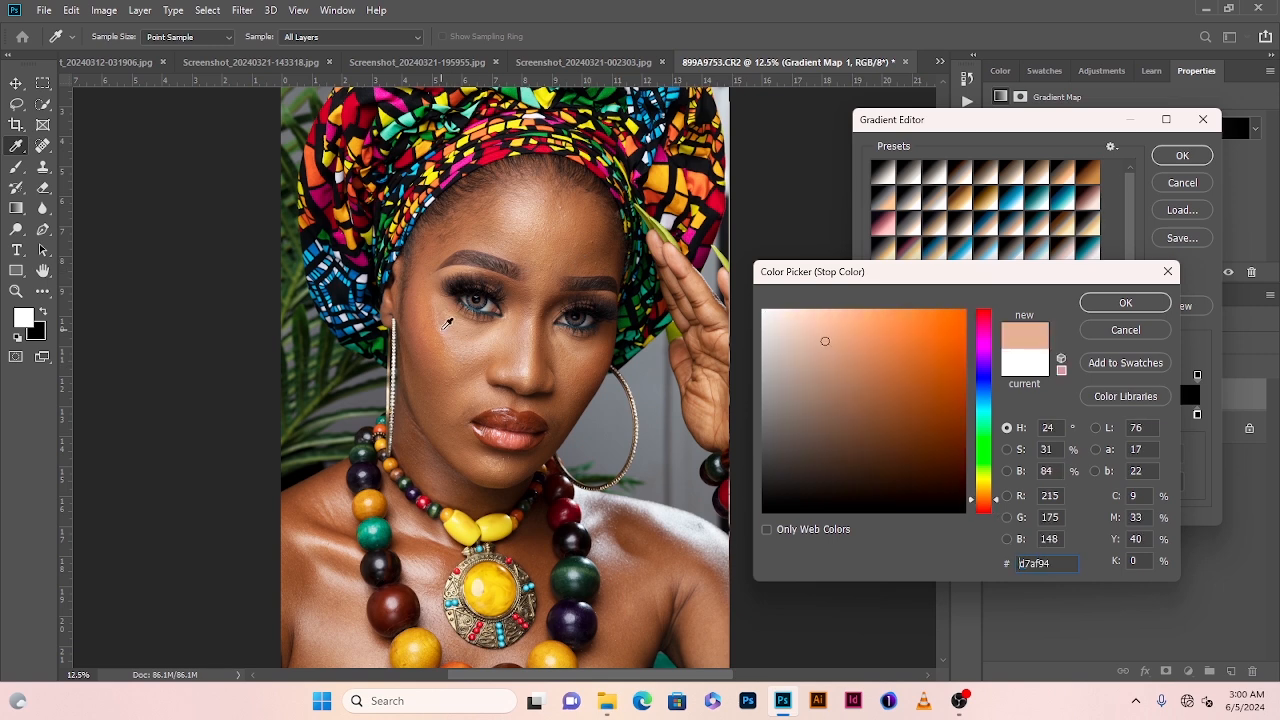
left_click(456, 374)
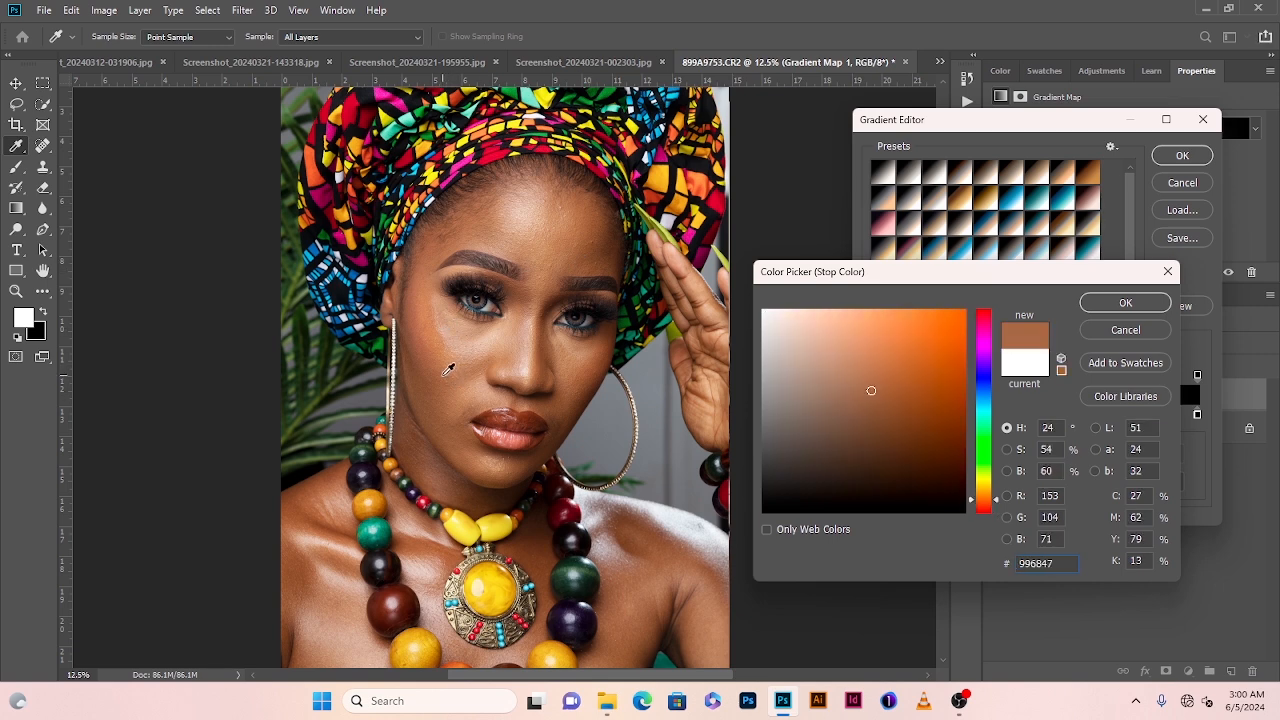
left_click(448, 370)
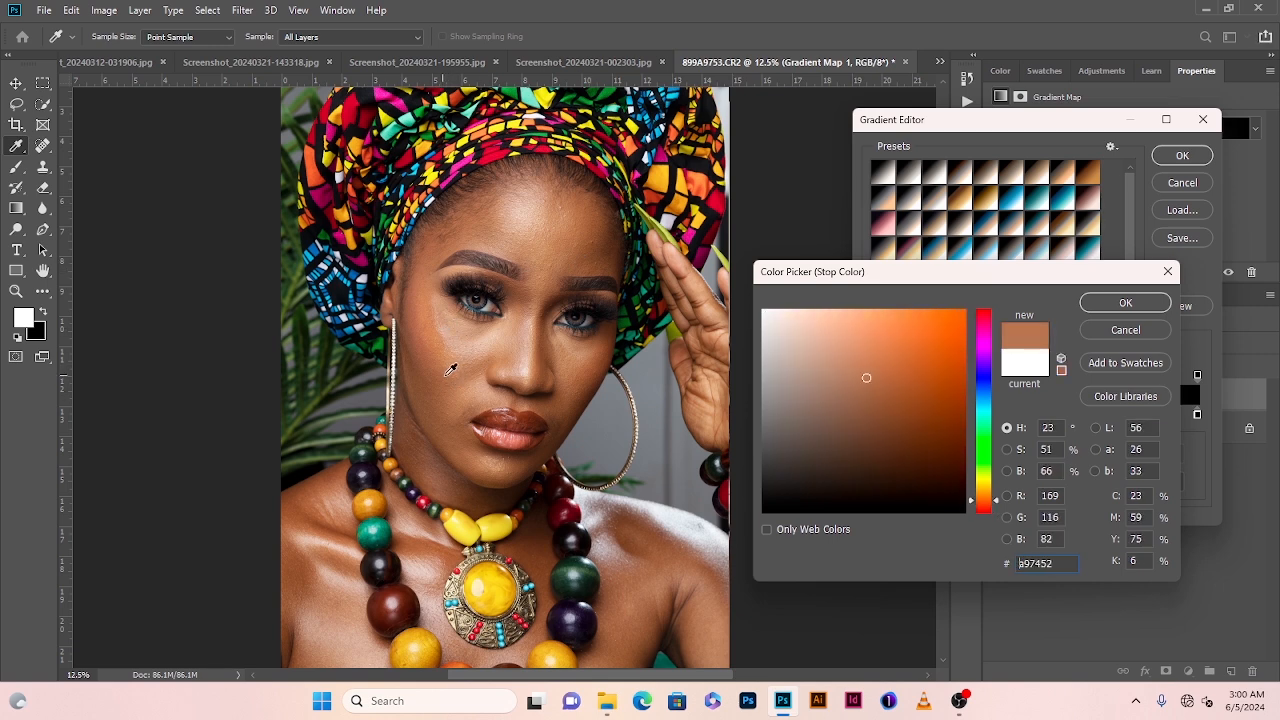
left_click(1125, 303)
Set the dark end stop to the shadow tone 5b3823 sampled from the cheek beside the hoop earring, save the gradient as a preset, and apply it
double_click(1197, 414)
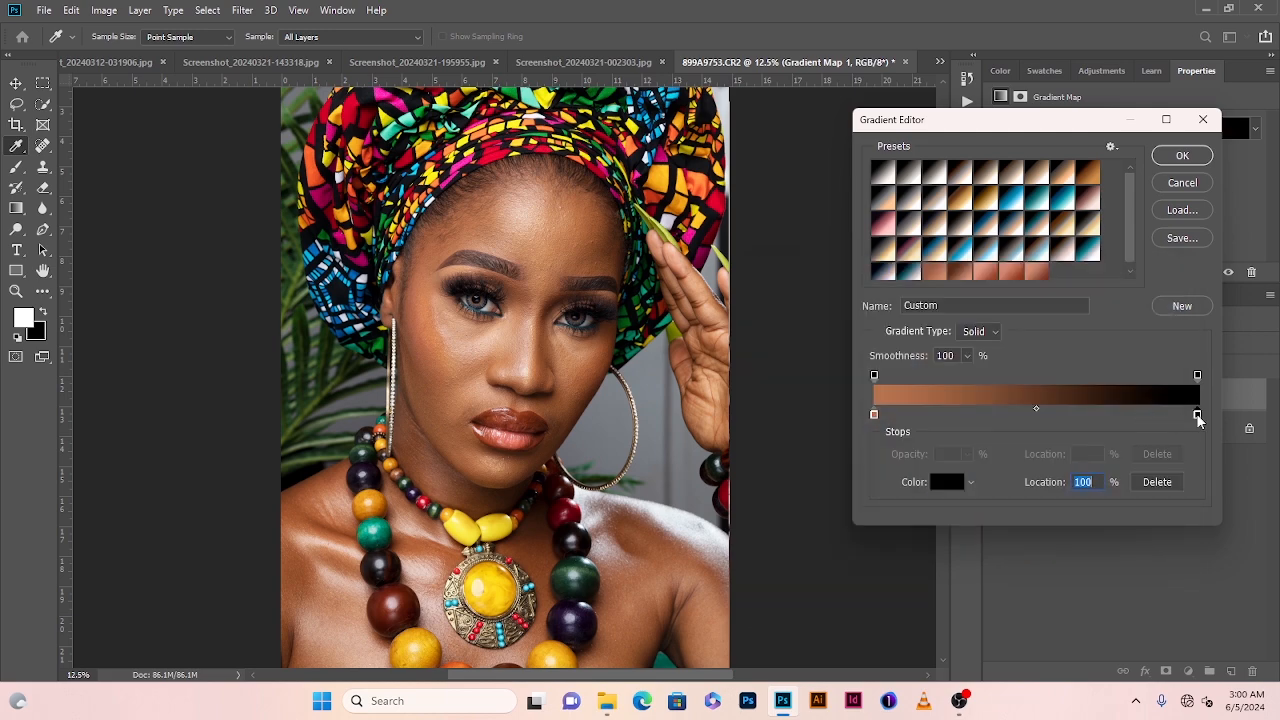
left_click(578, 400)
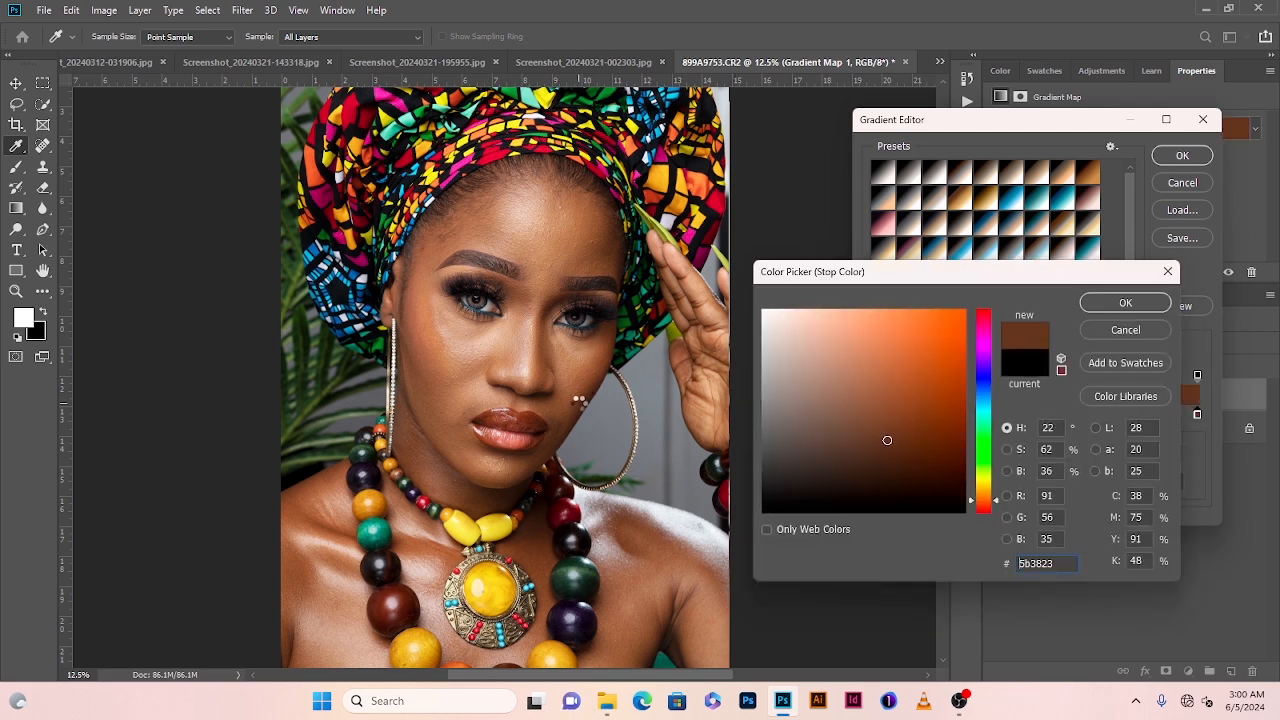
left_click(1153, 307)
left_click(1185, 305)
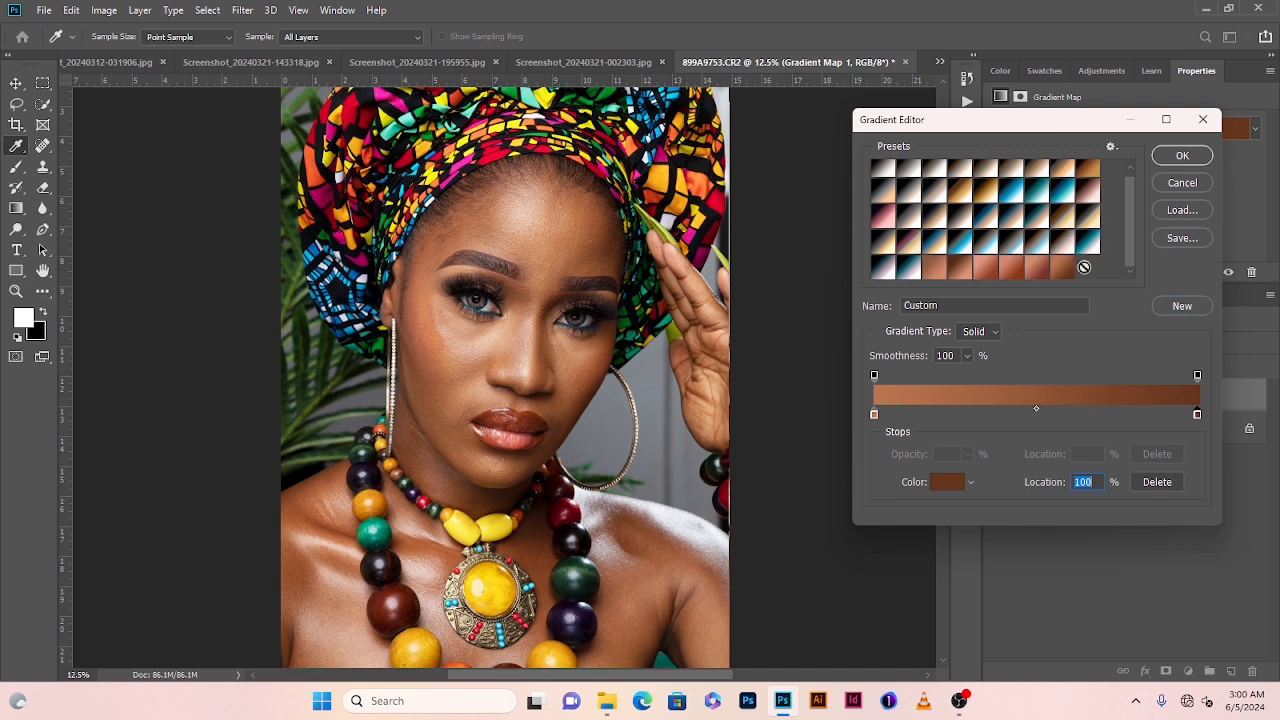
left_click(1205, 159)
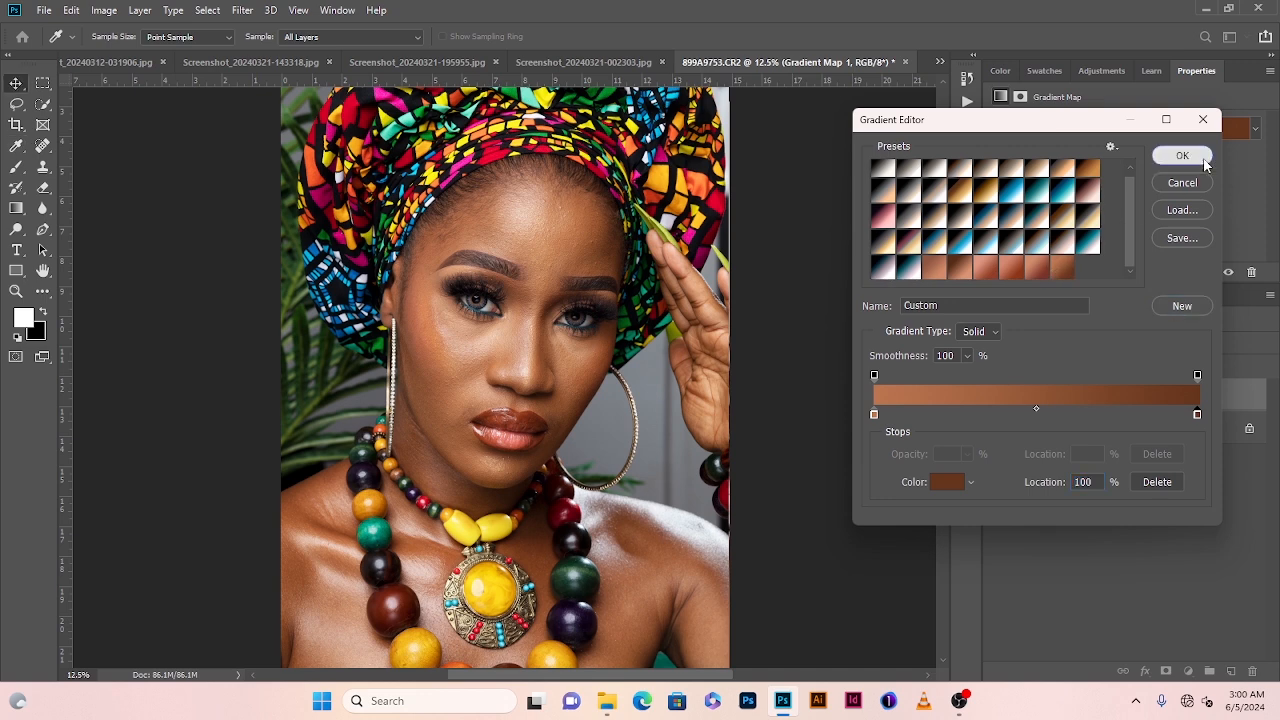
Show the Gradient Map layer, compare the saved skin-tone presets on the portrait, and apply the first one, running from reddish brown to light peach
left_click(996, 397)
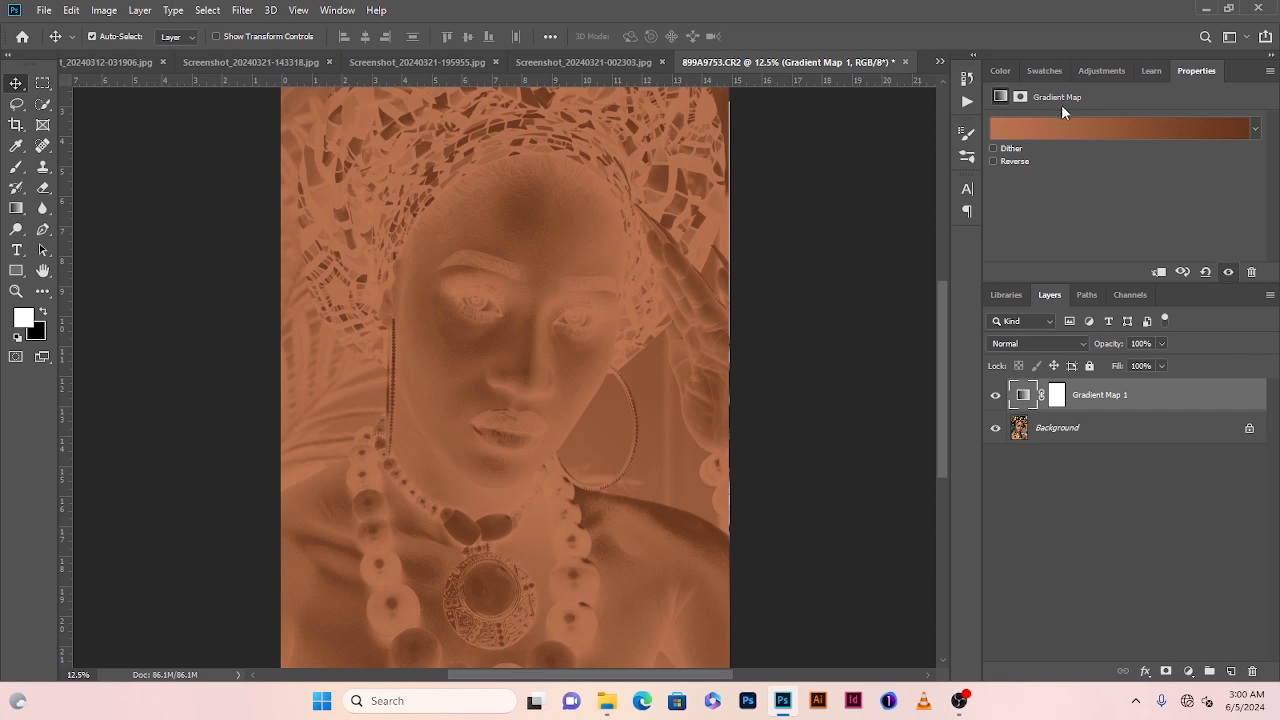
left_click(1068, 122)
left_click(1004, 276)
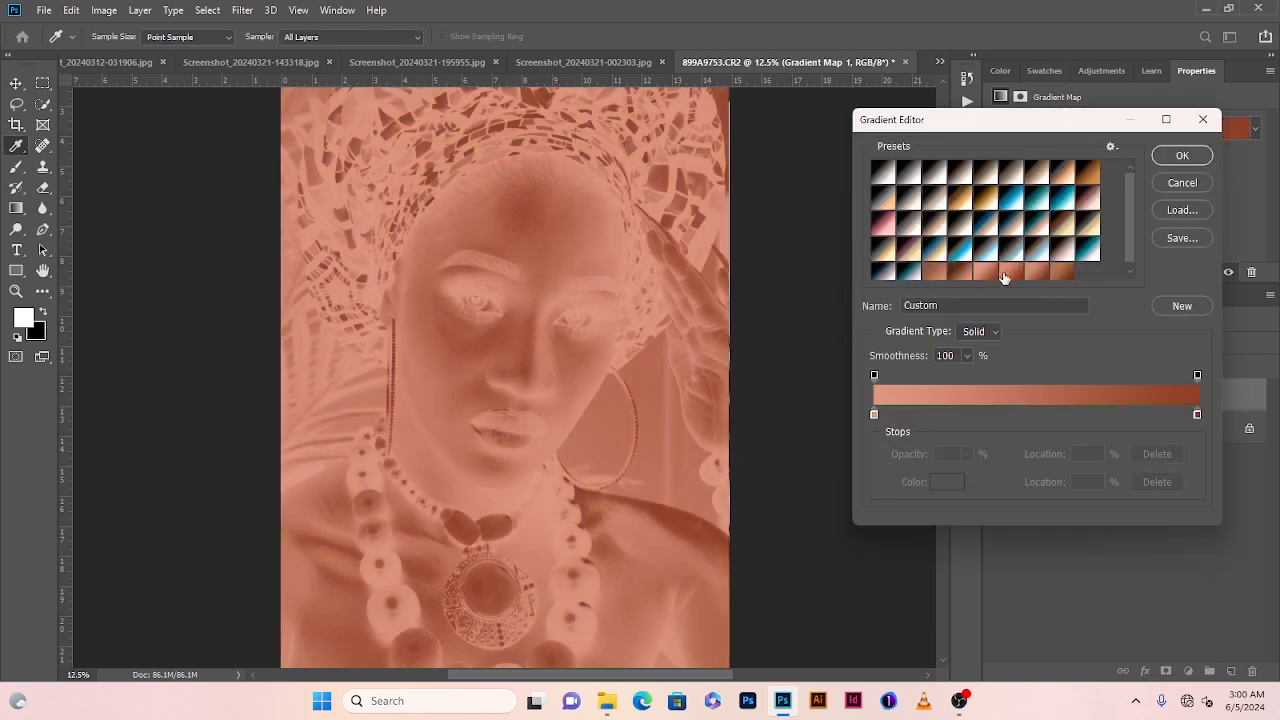
left_click(1016, 276)
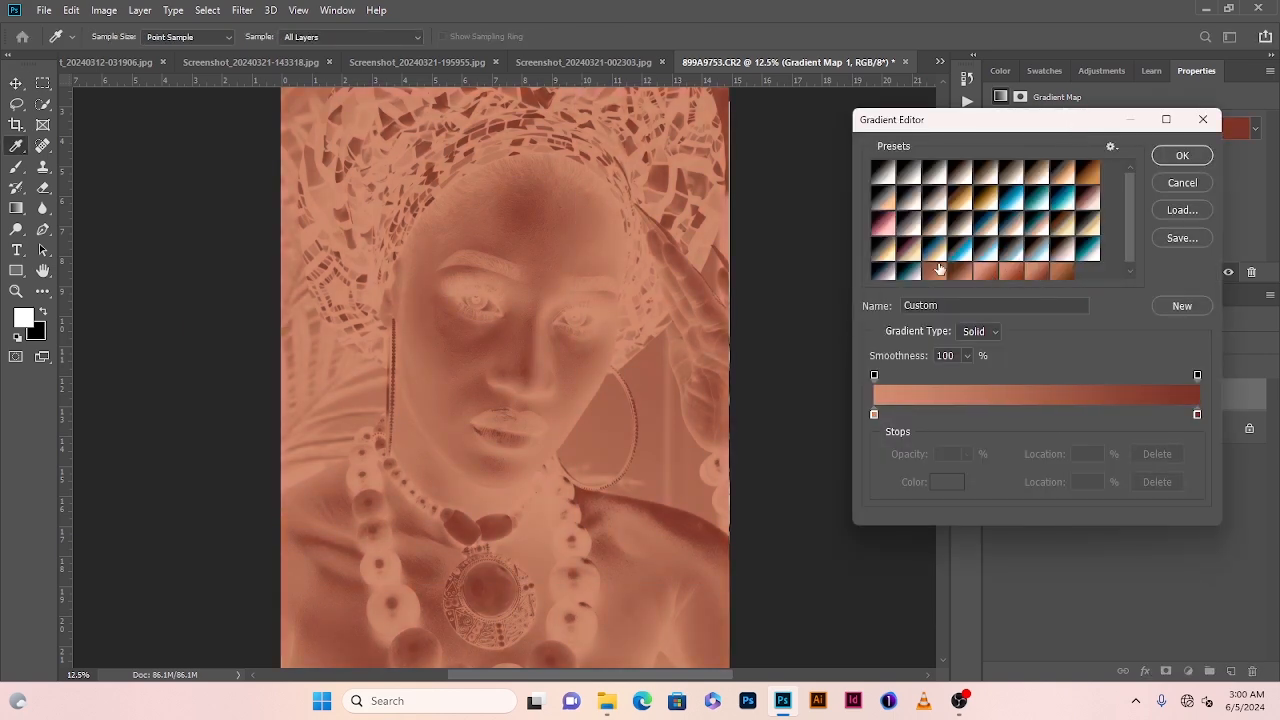
left_click(937, 271)
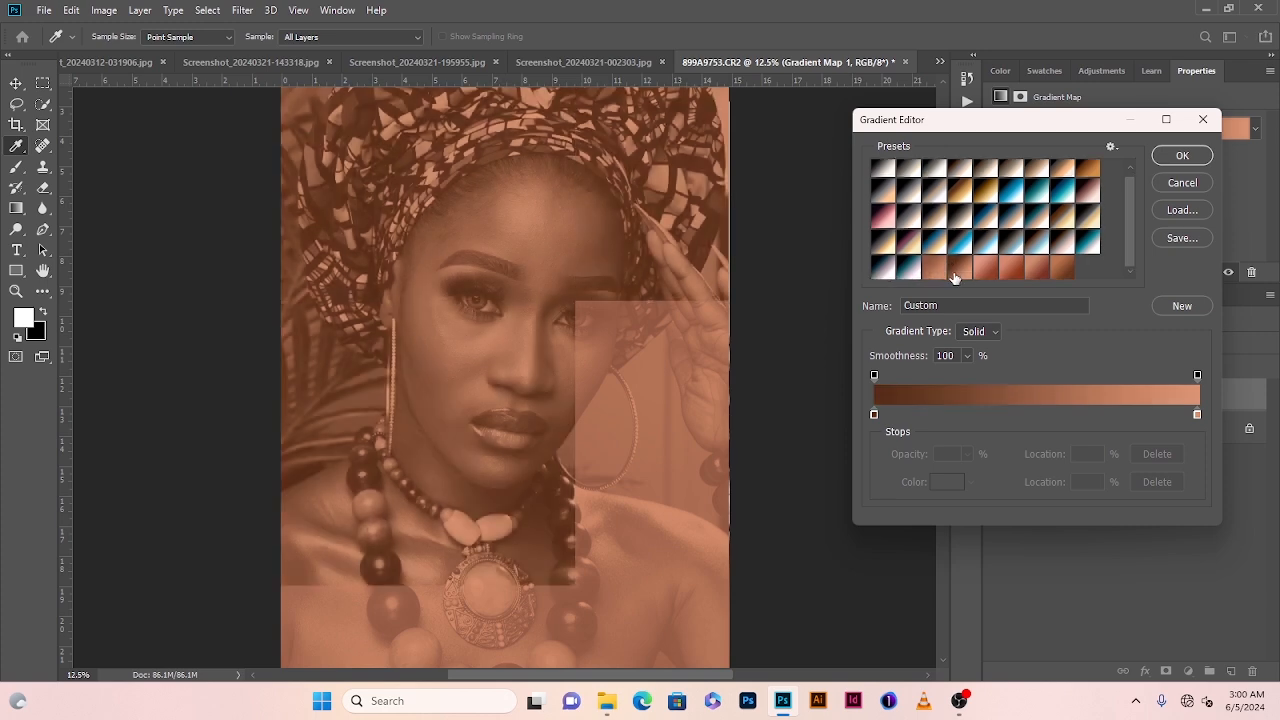
left_click(959, 273)
left_click(983, 271)
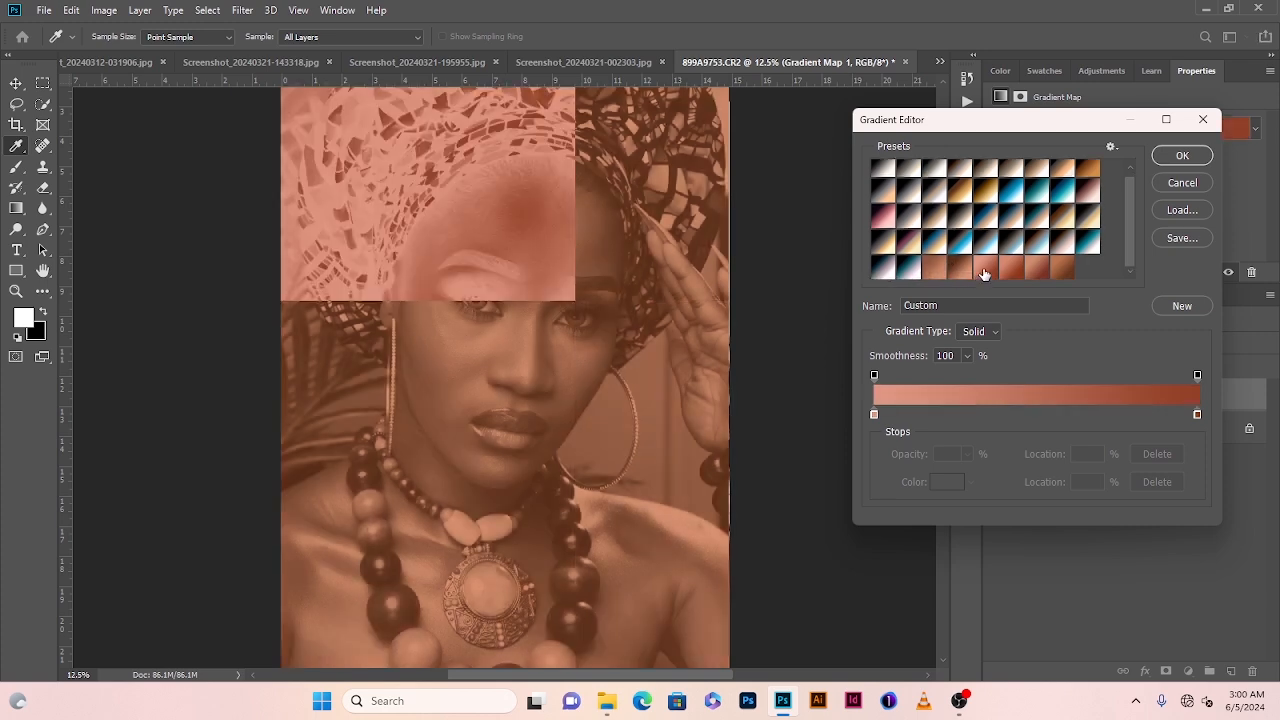
left_click(1016, 273)
left_click(1035, 268)
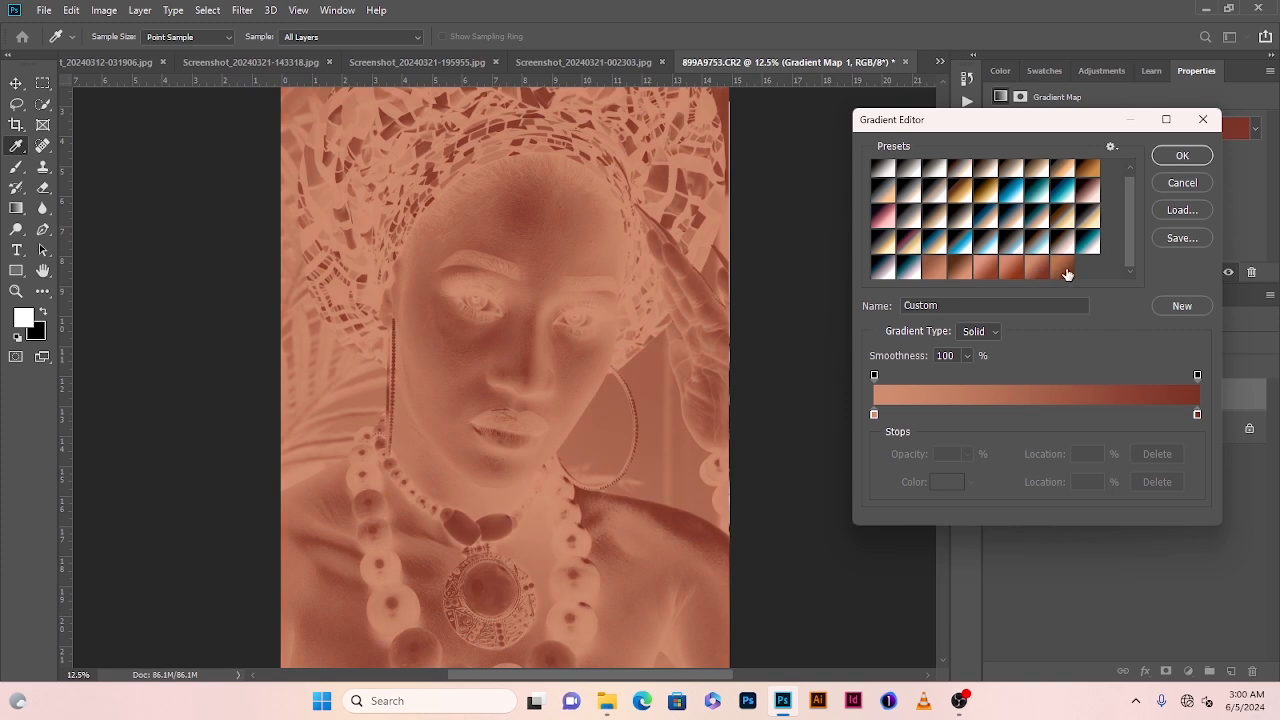
left_click(1064, 271)
left_click(942, 268)
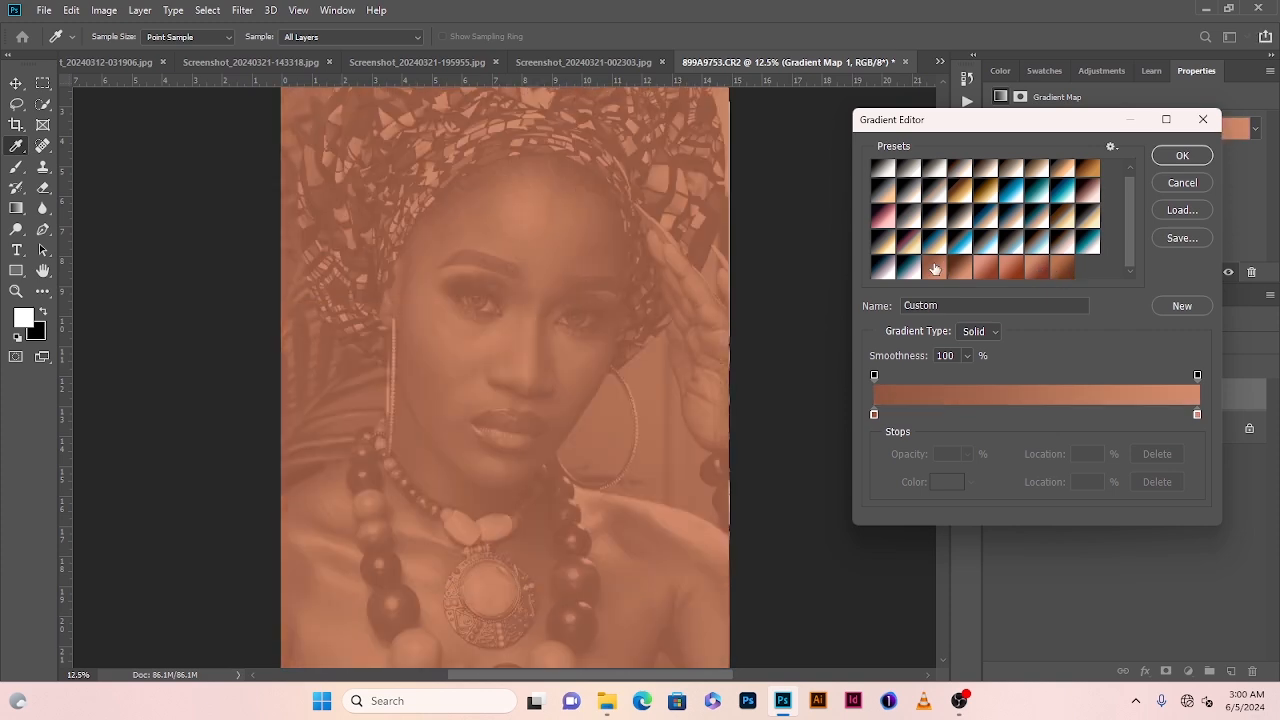
left_click(1182, 156)
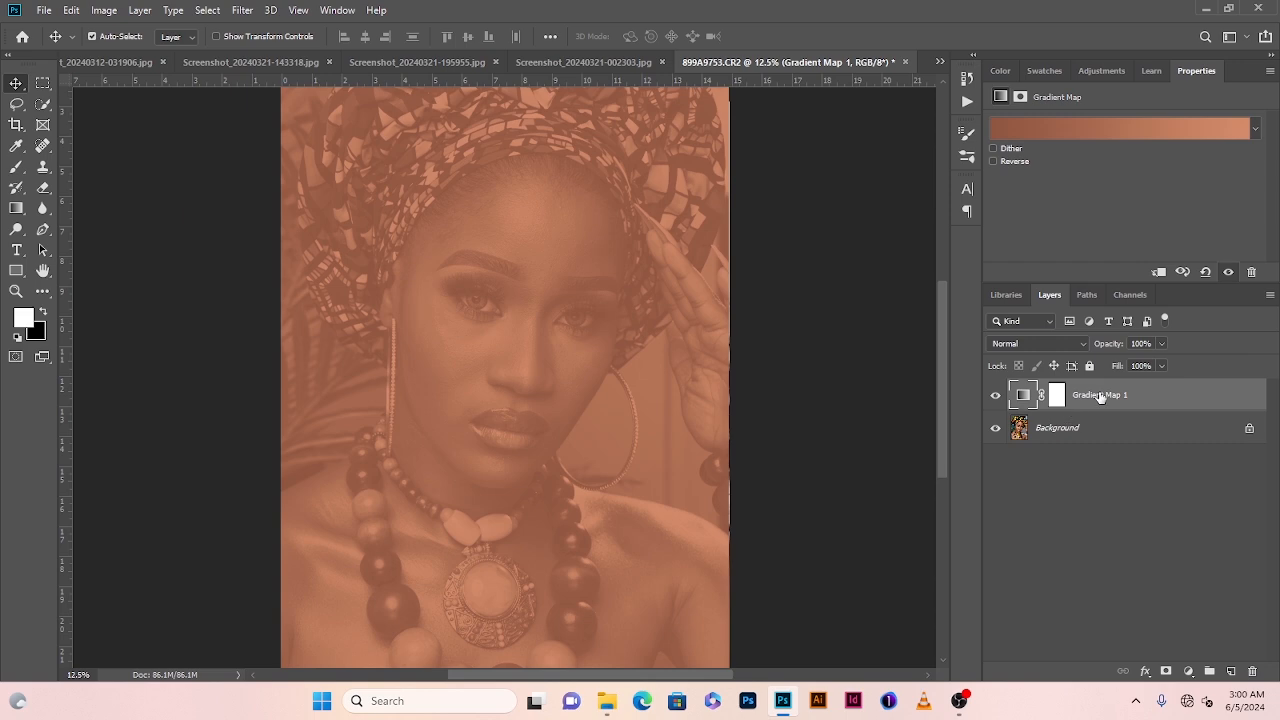
Try the Linear Light blend mode at 20% opacity on the Gradient Map layer
left_click(1032, 342)
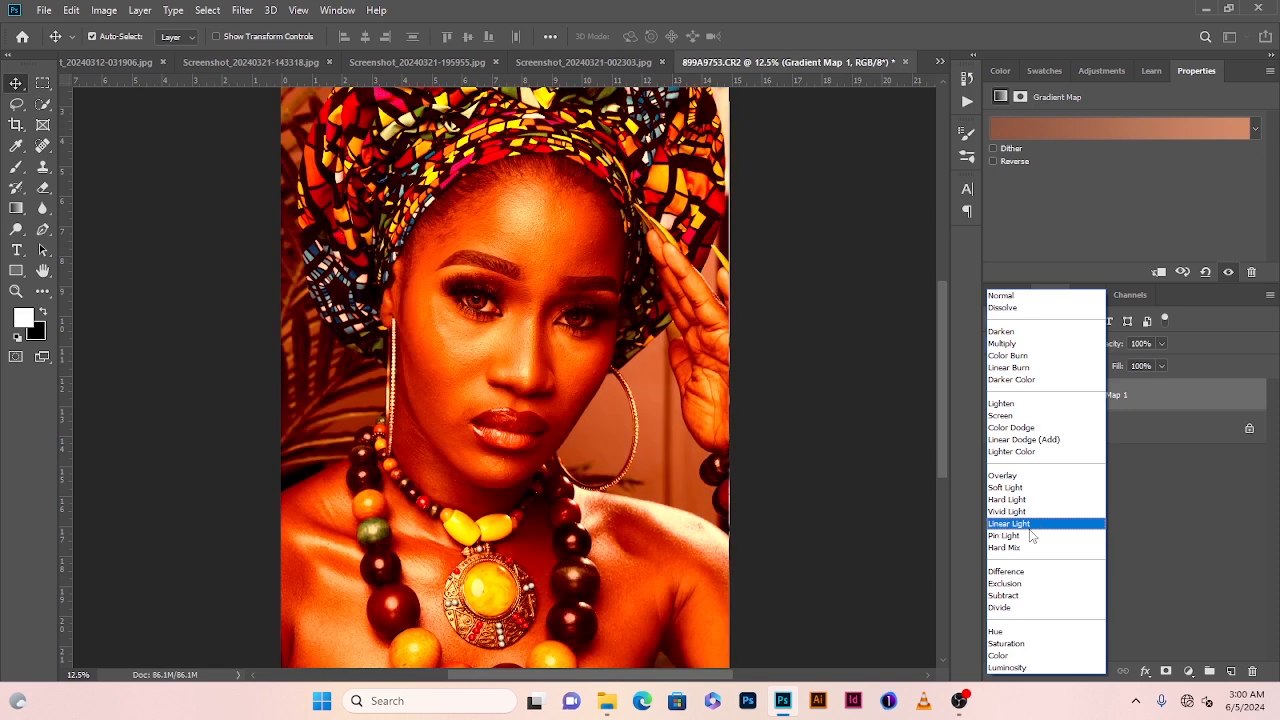
left_click(1030, 530)
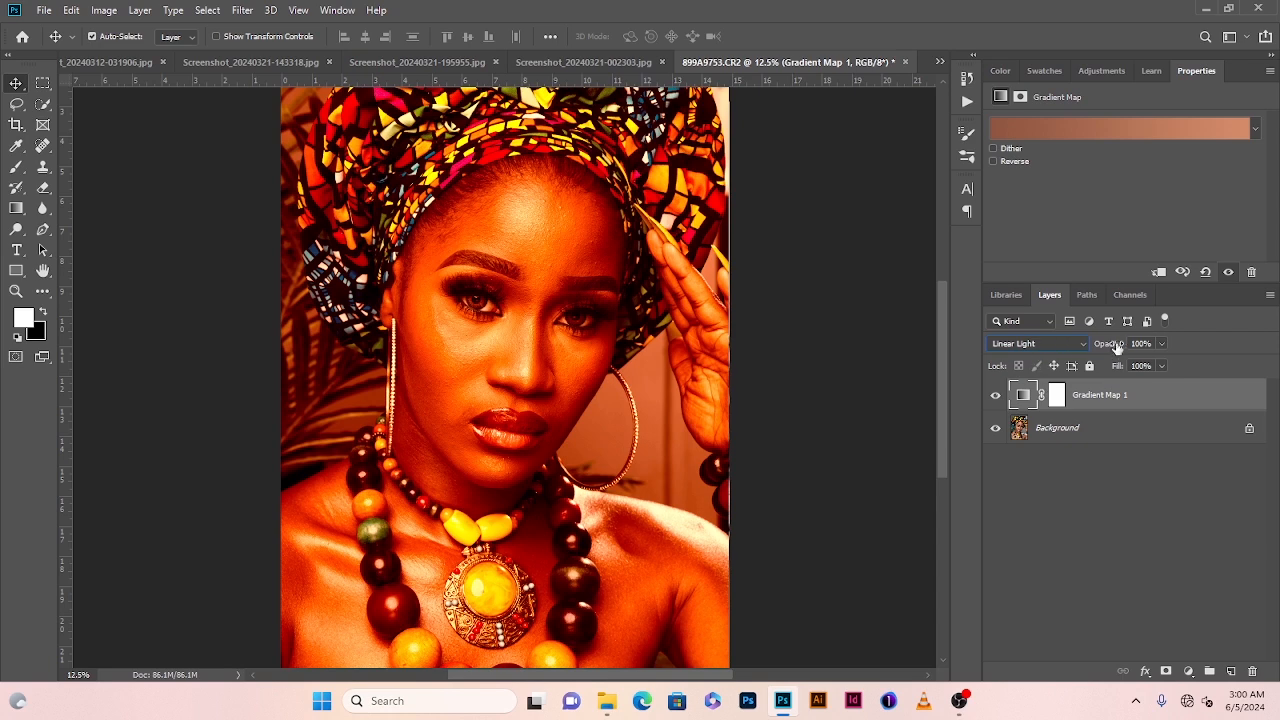
left_click_drag(1112, 348, 1030, 348)
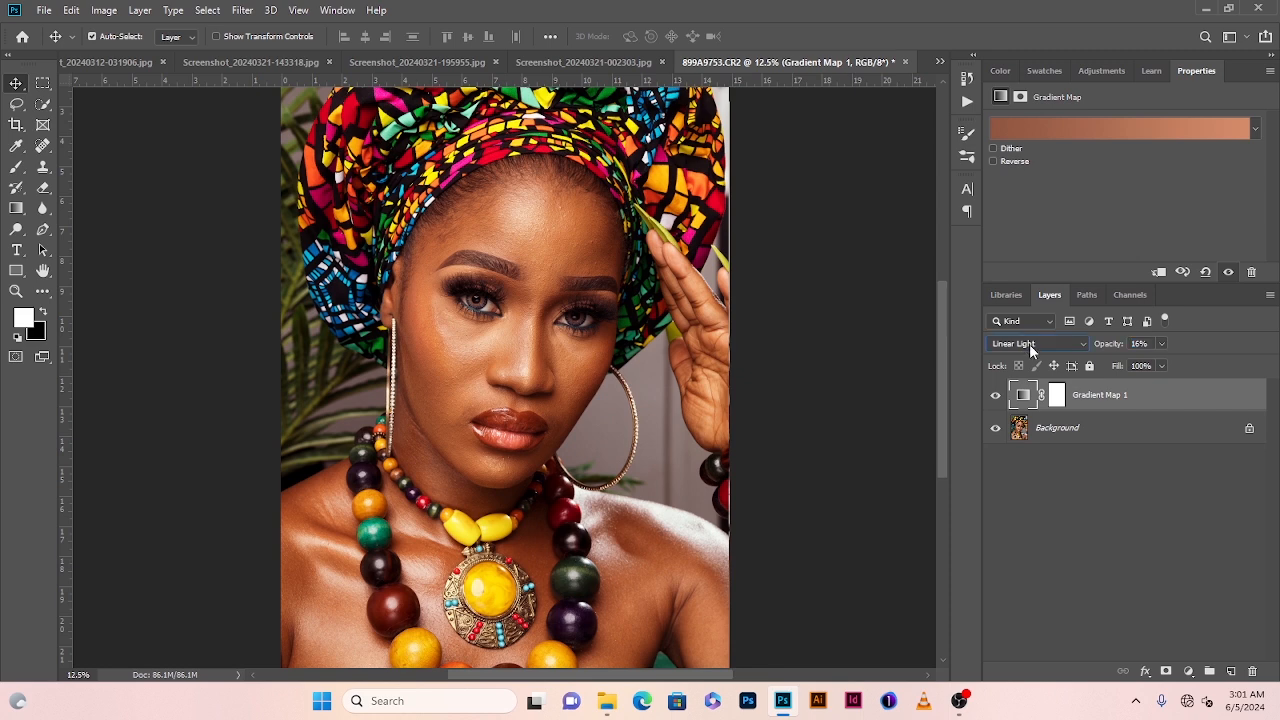
left_click(1146, 345)
left_click(1146, 344)
type("20")
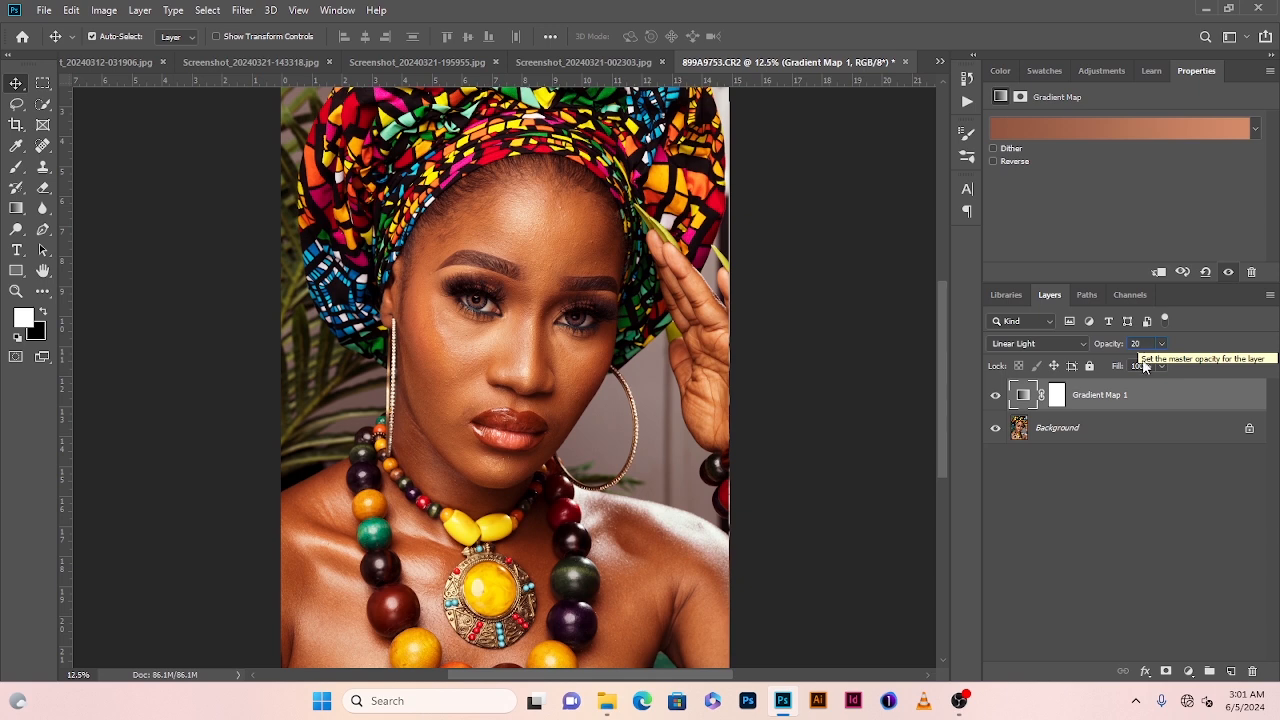
left_click(1157, 453)
Set the Gradient Map layer's blend mode to Divide and its opacity to 16%
left_click(1092, 395)
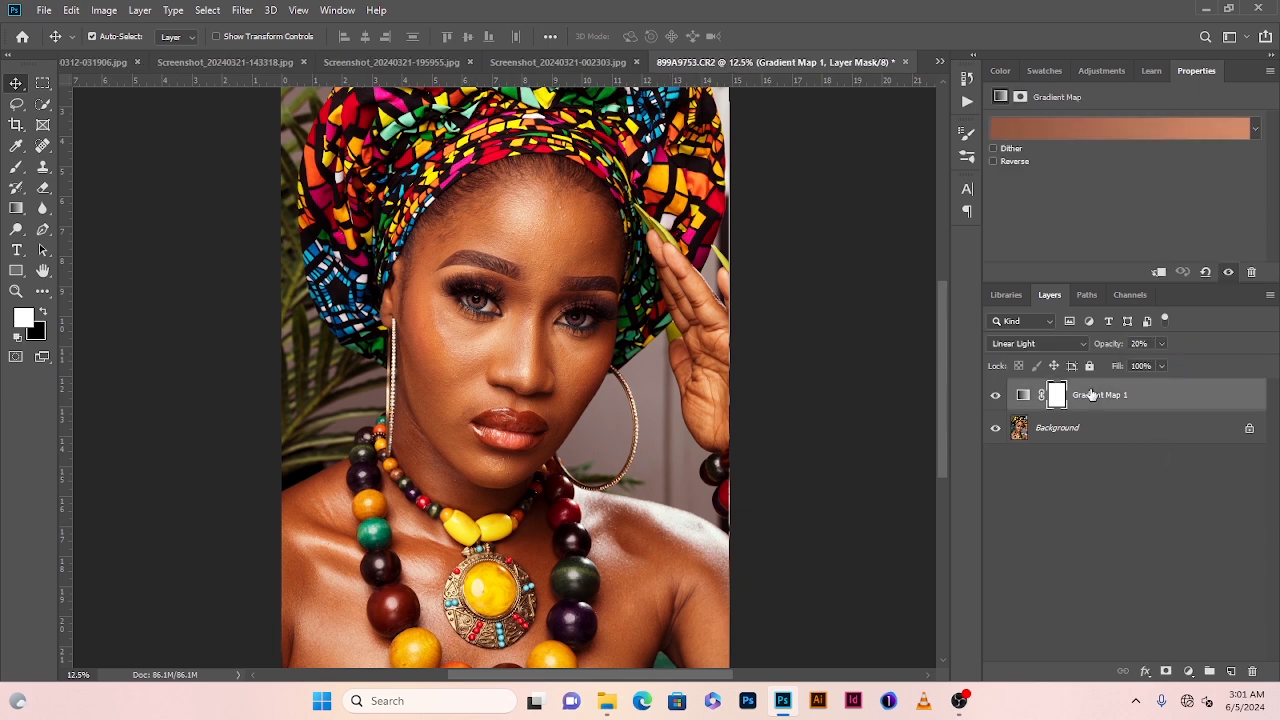
left_click(1030, 344)
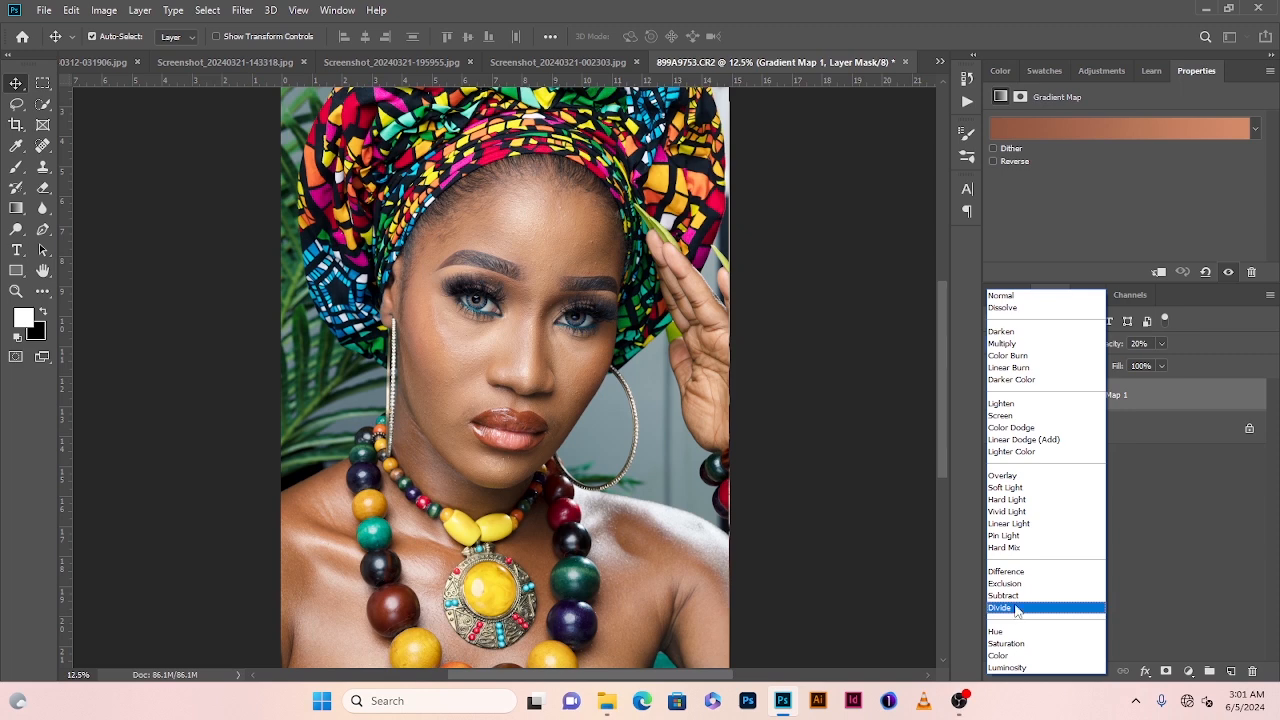
left_click(1018, 609)
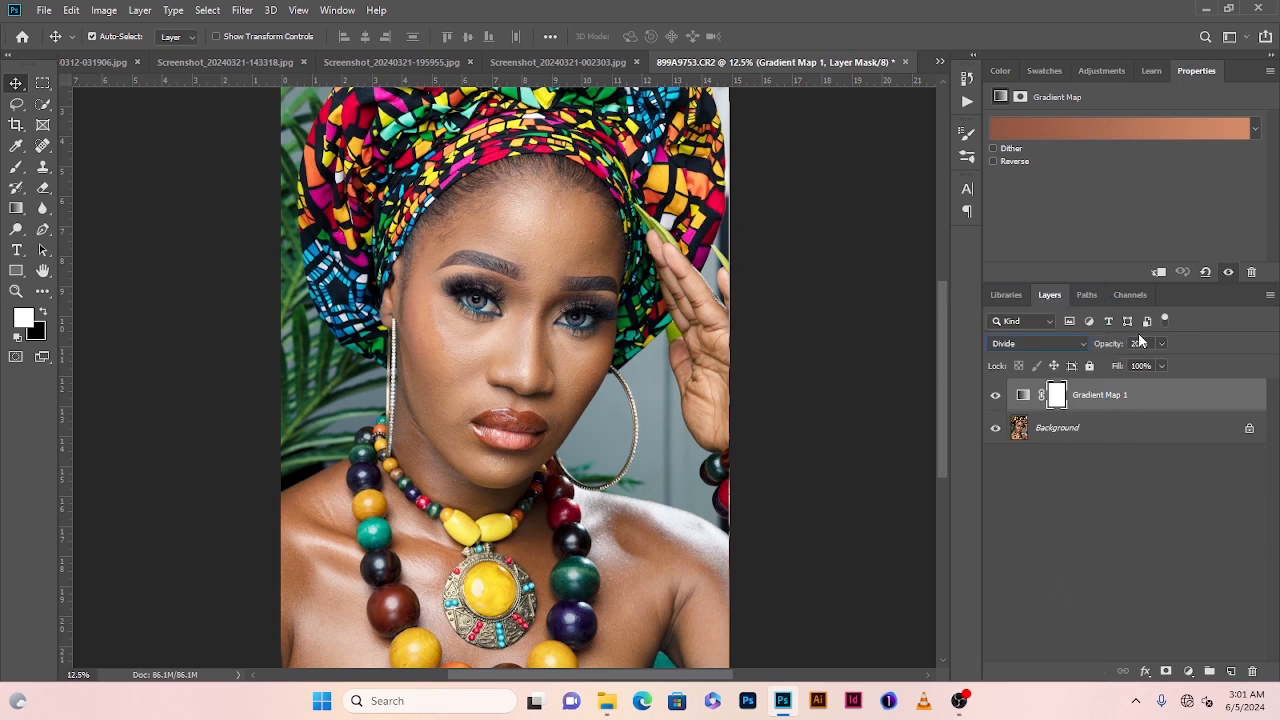
mouse_move(1108, 343)
left_mouse_down()
mouse_move(1197, 351)
mouse_move(1112, 354)
left_mouse_up()
Hide the first Gradient Map layer and add a second Gradient Map adjustment layer above it
left_click(994, 398)
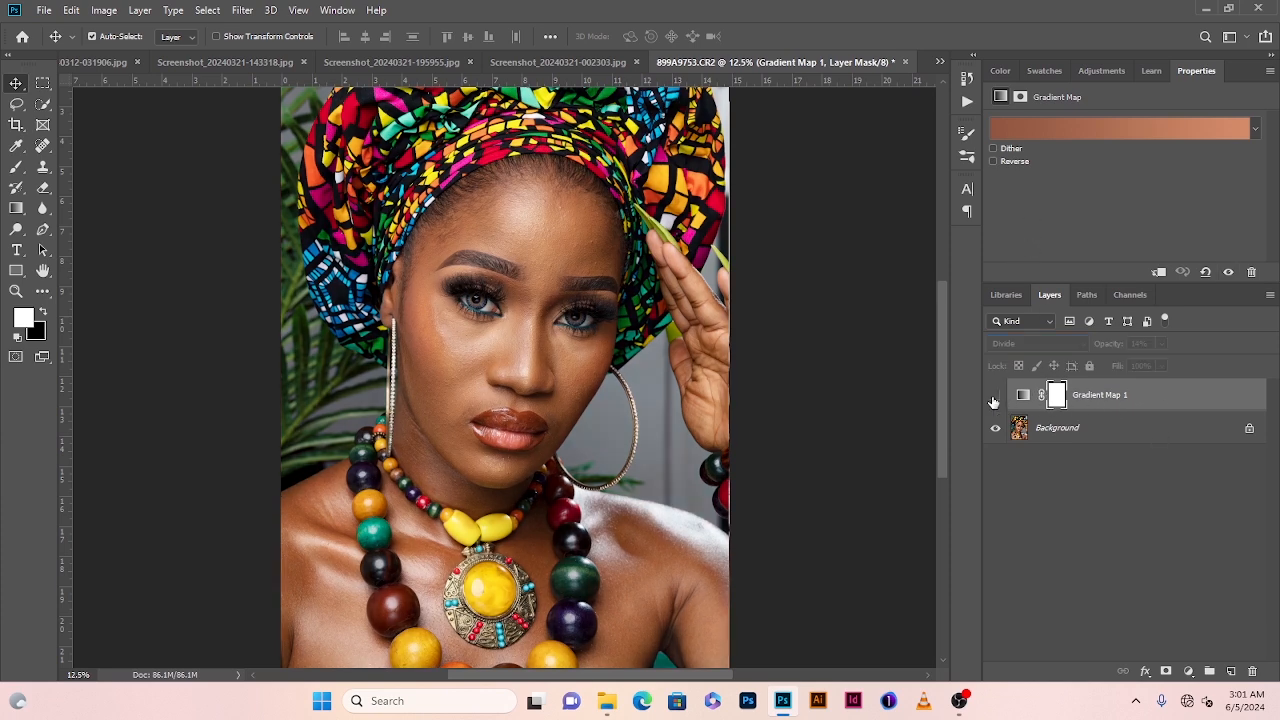
left_click(1188, 671)
left_click(1180, 654)
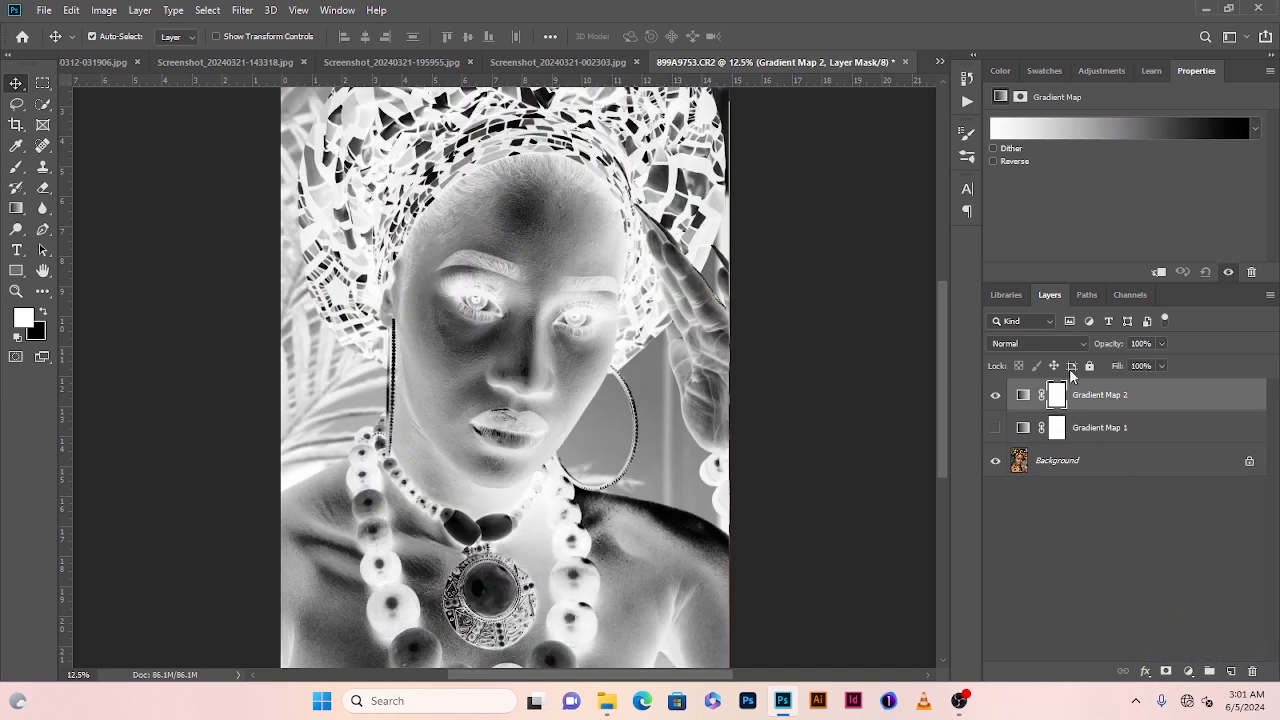
Apply the saved skin-tone preset running from light salmon to reddish brown to the second Gradient Map layer
left_click(1042, 130)
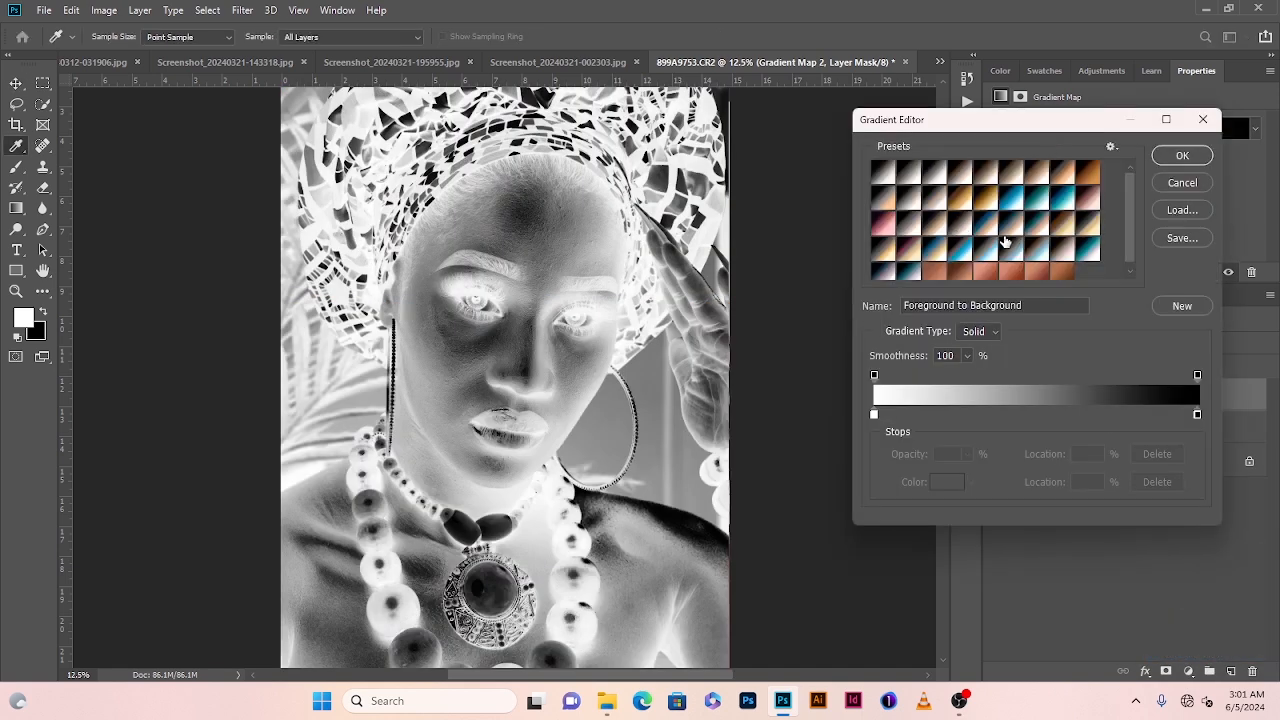
left_click(1040, 278)
left_click(1062, 278)
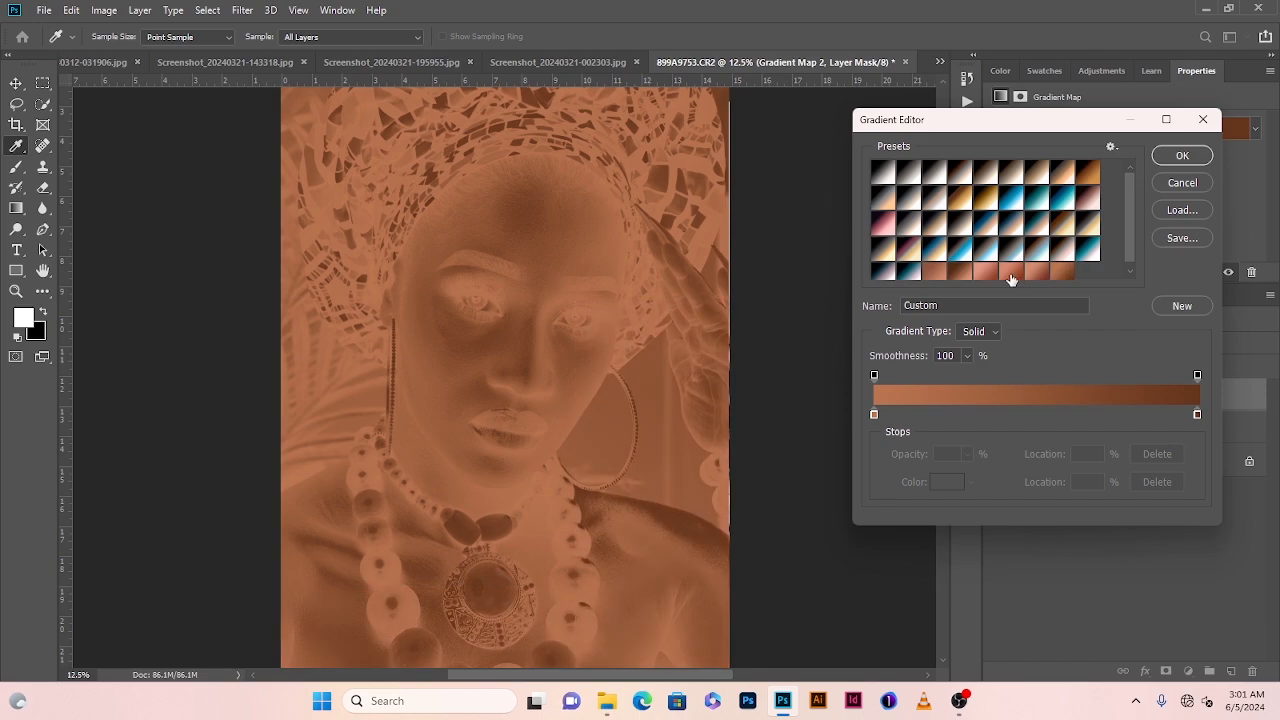
left_click(1011, 280)
left_click(1176, 158)
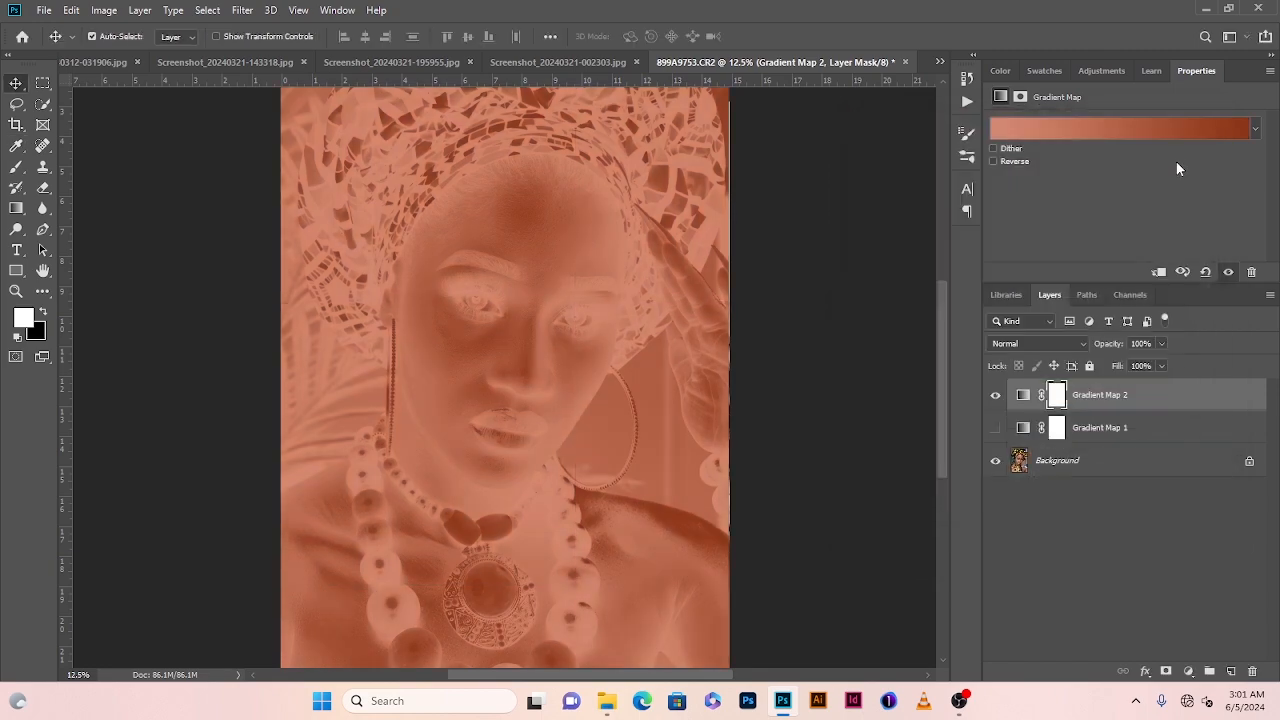
Set the second Gradient Map layer's blend mode to Soft Light and its opacity to 32%
left_click(1020, 344)
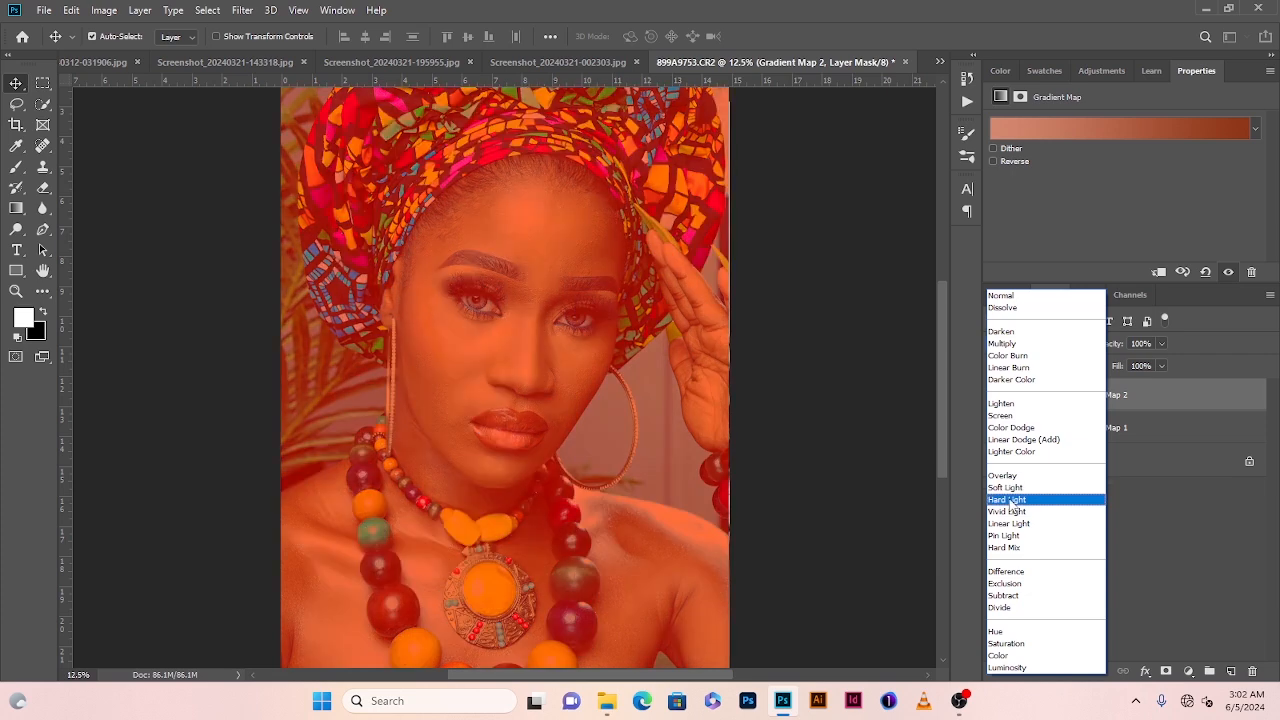
left_click(1006, 487)
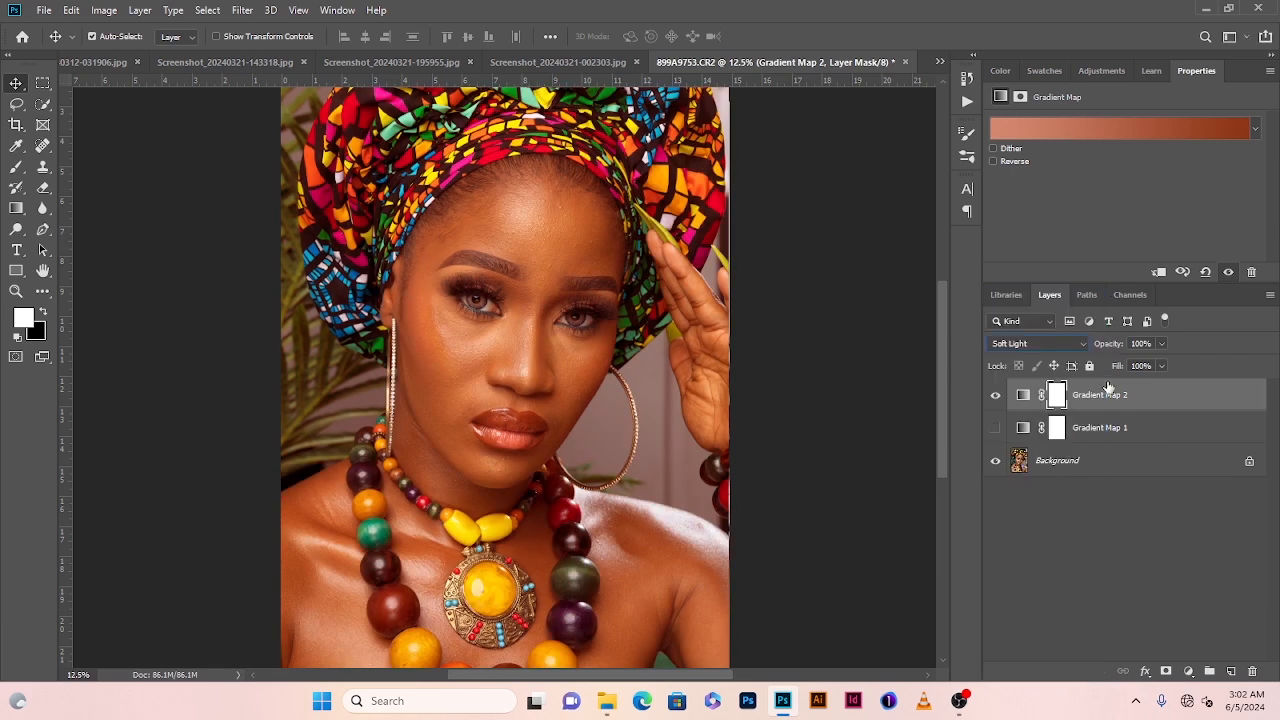
left_click_drag(1106, 352, 1053, 367)
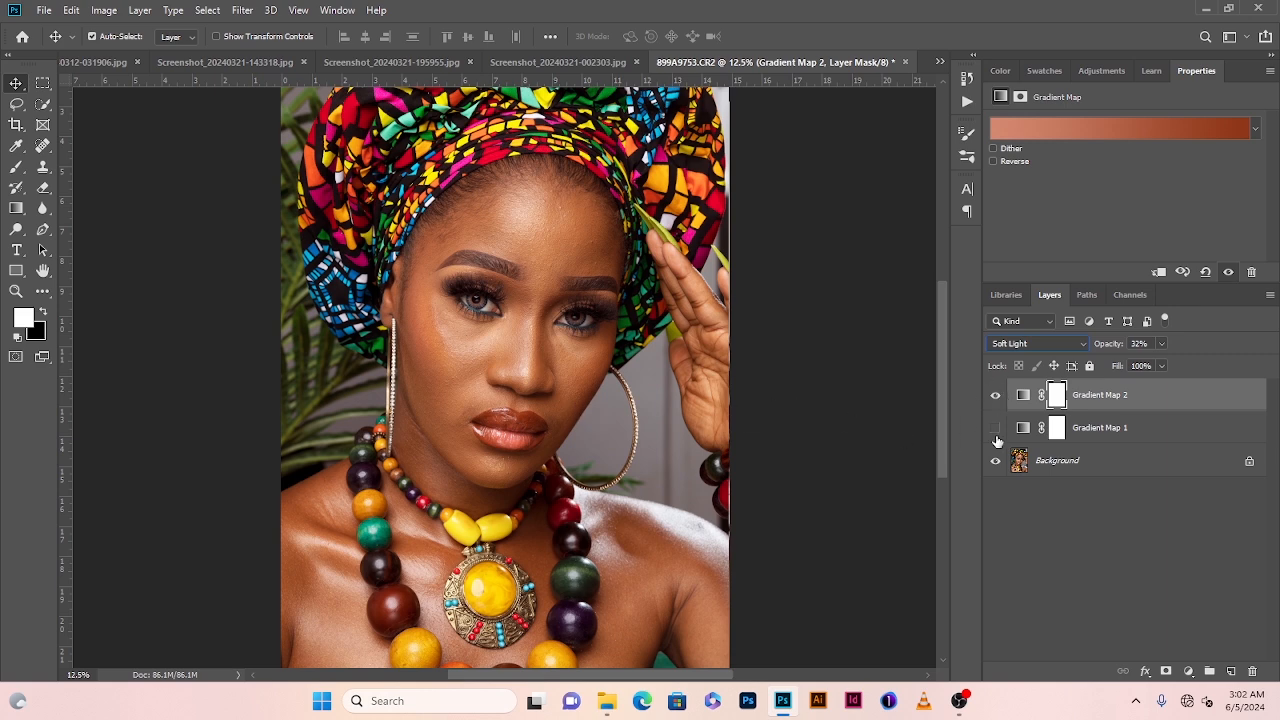
Compare the portrait up close with and without the second Gradient Map layer, and leave that layer hidden
left_click(997, 396)
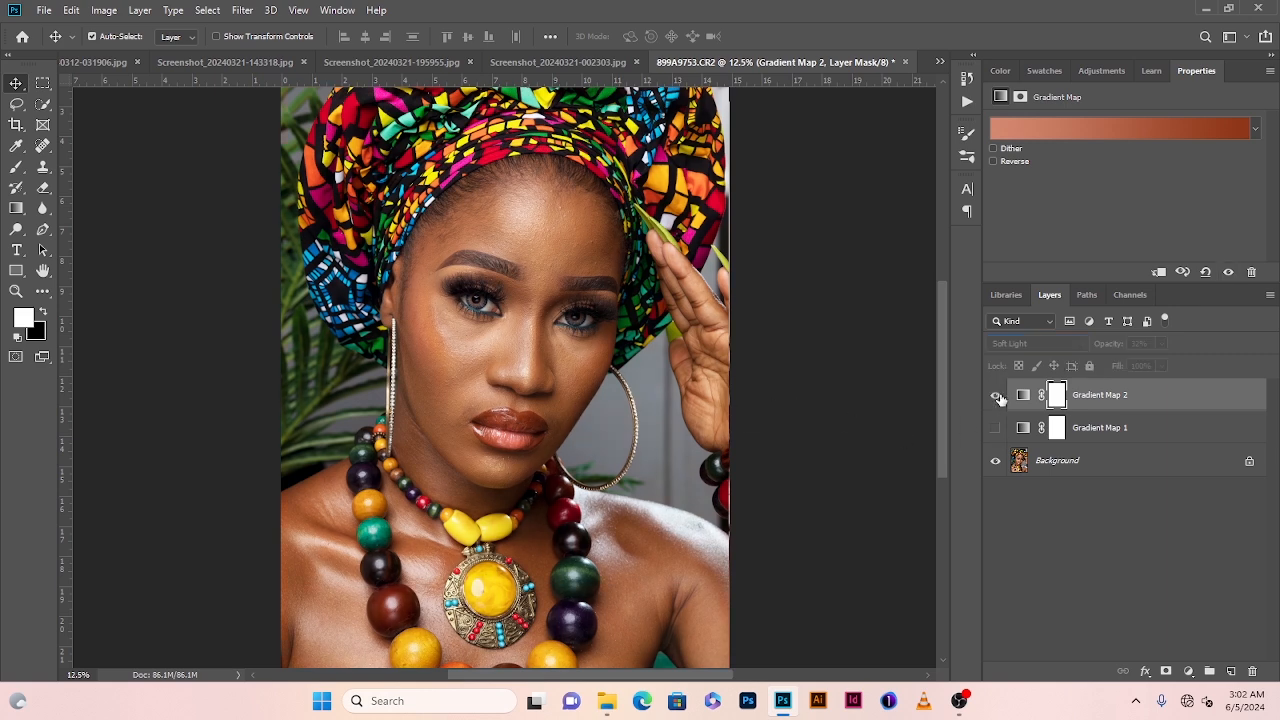
left_click(998, 397)
left_click(998, 397)
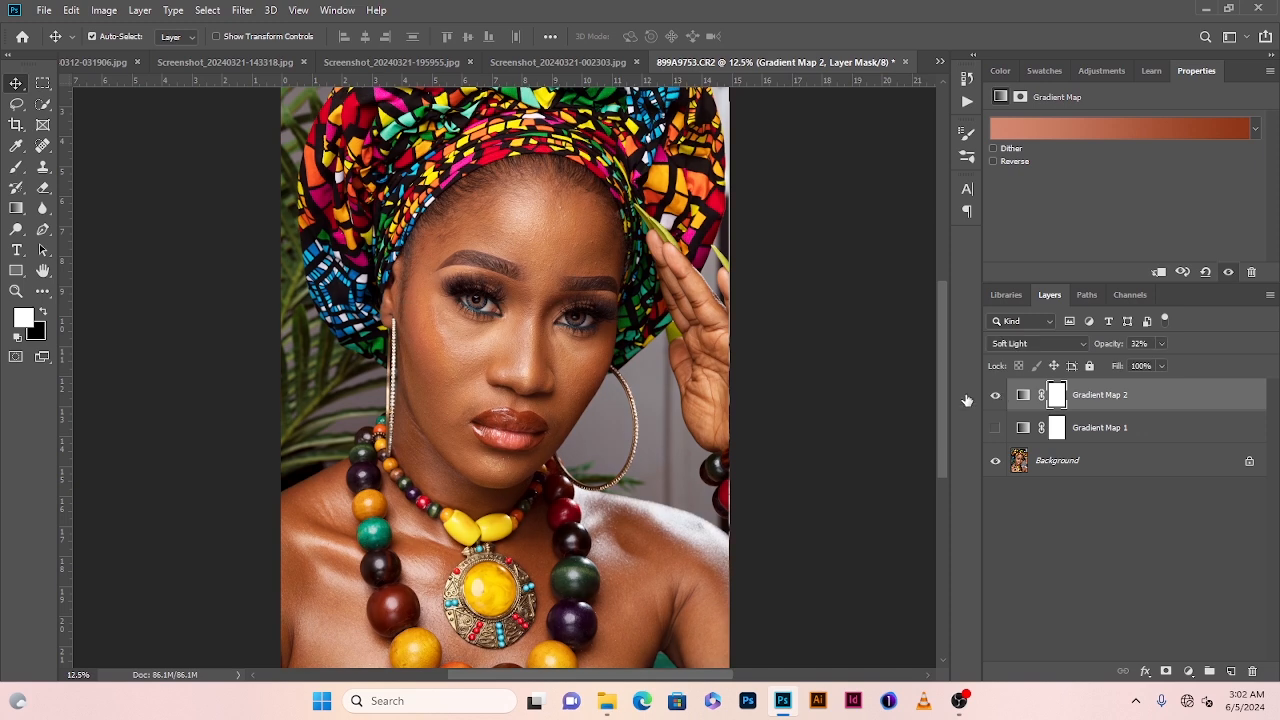
key("ctrl+plus")
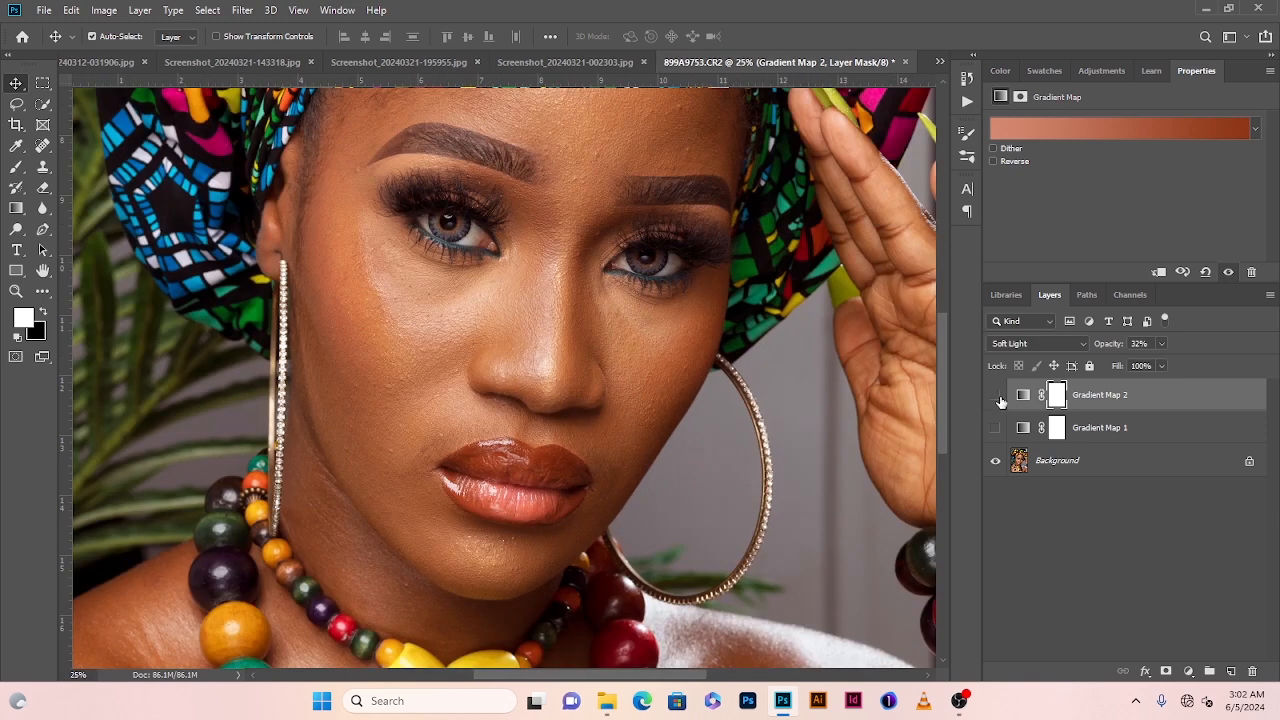
left_click(998, 397)
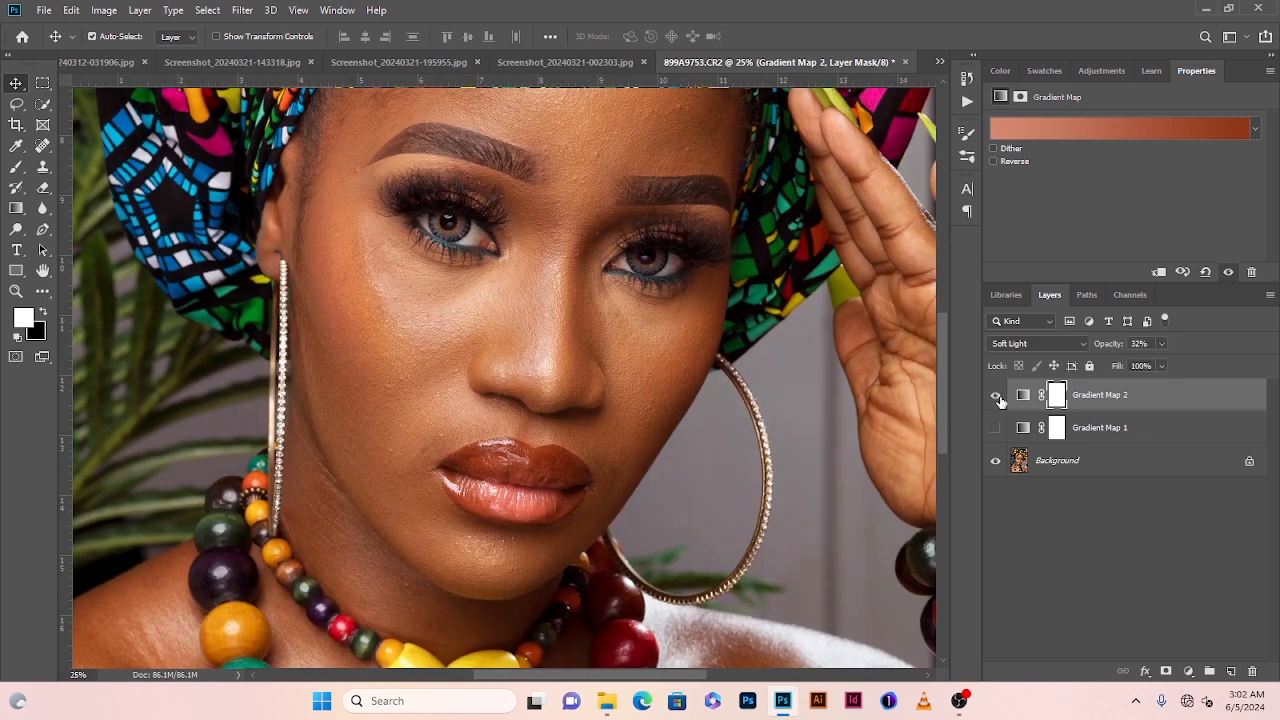
left_click(995, 397)
Select the first Gradient Map layer, compare its effect on and off, and leave it visible
left_click(1024, 427)
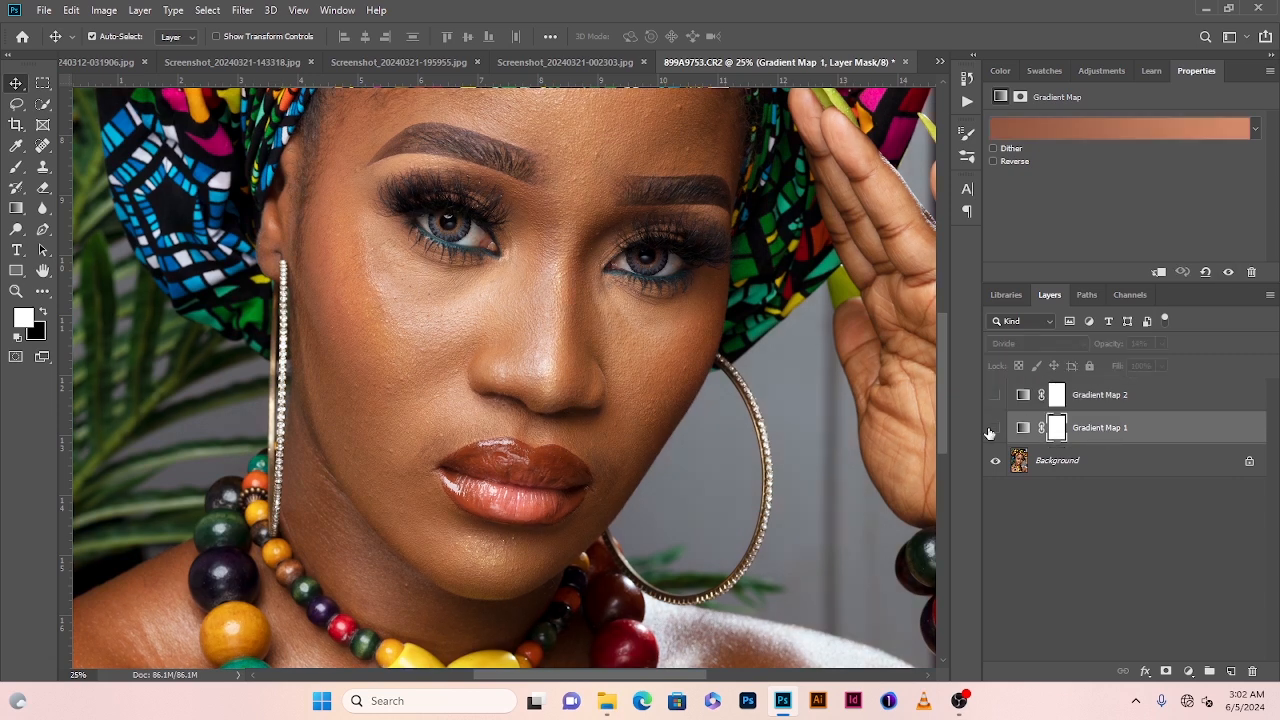
left_click(994, 431)
left_click(993, 432)
left_click(994, 431)
left_click(994, 431)
left_click(994, 431)
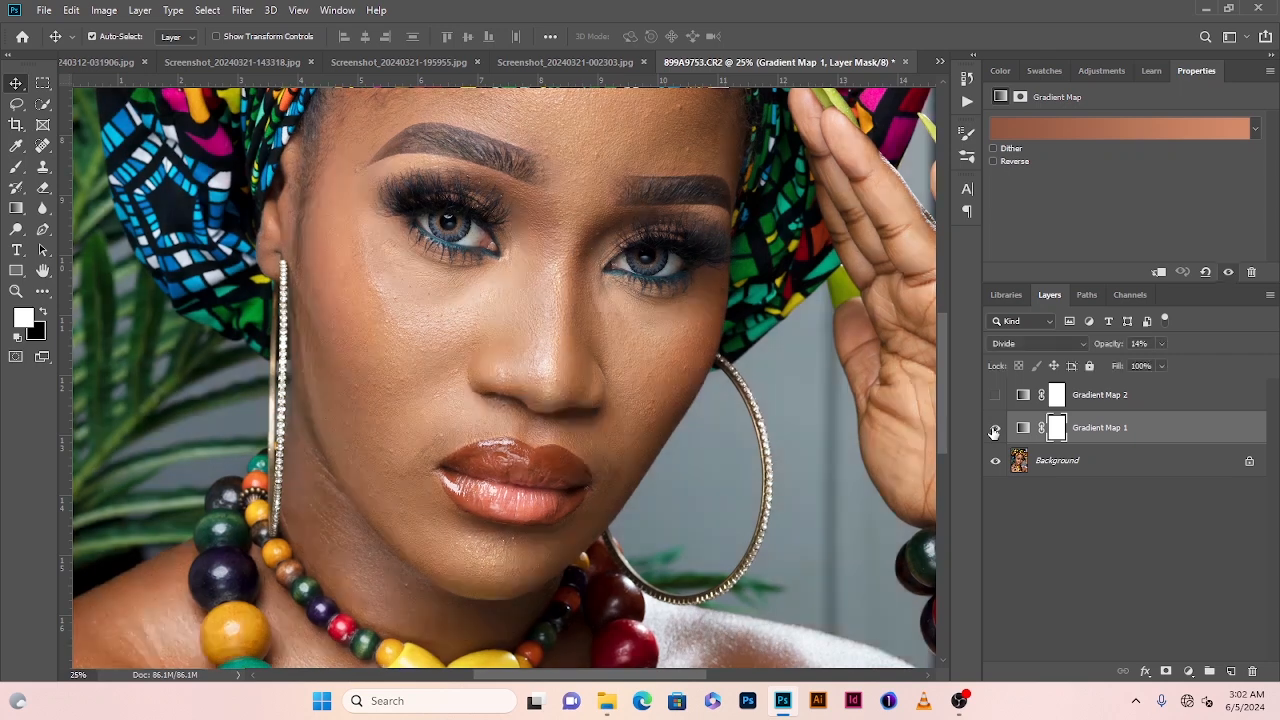
Set the first Gradient Map layer's blend mode to Color Burn, compare it on and off, and set its opacity to 24%
left_click(1052, 340)
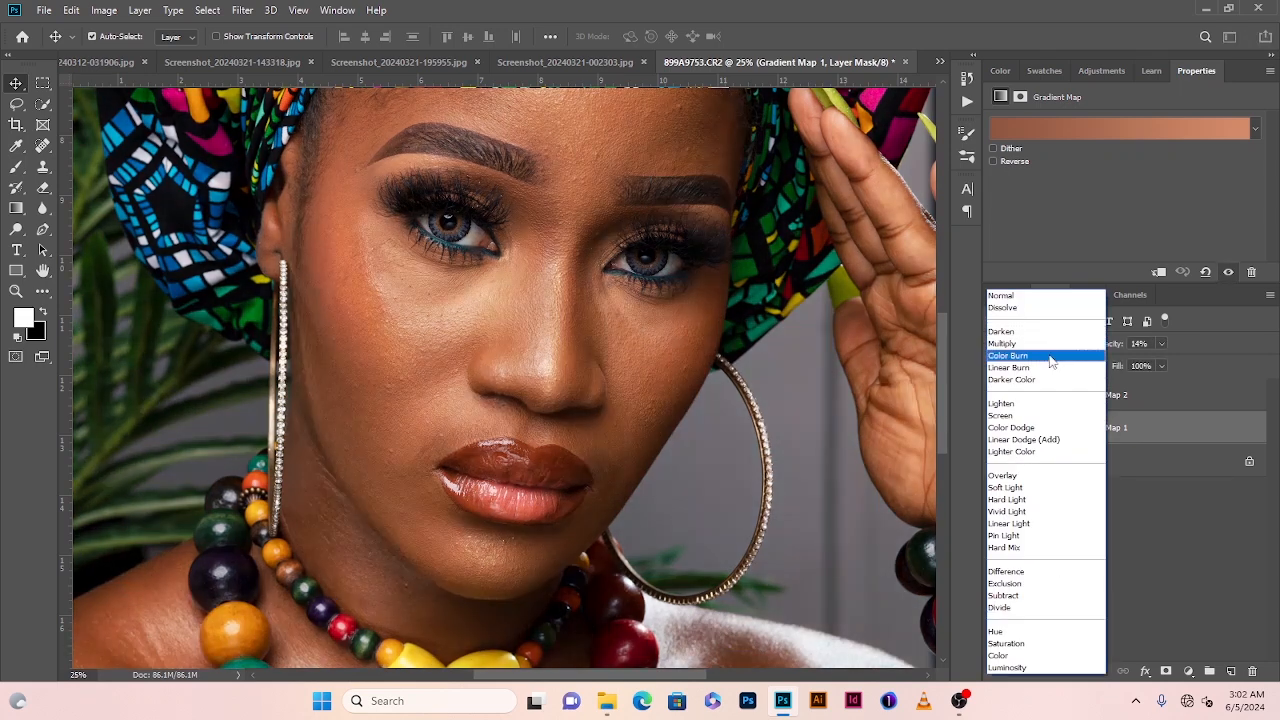
left_click(1049, 357)
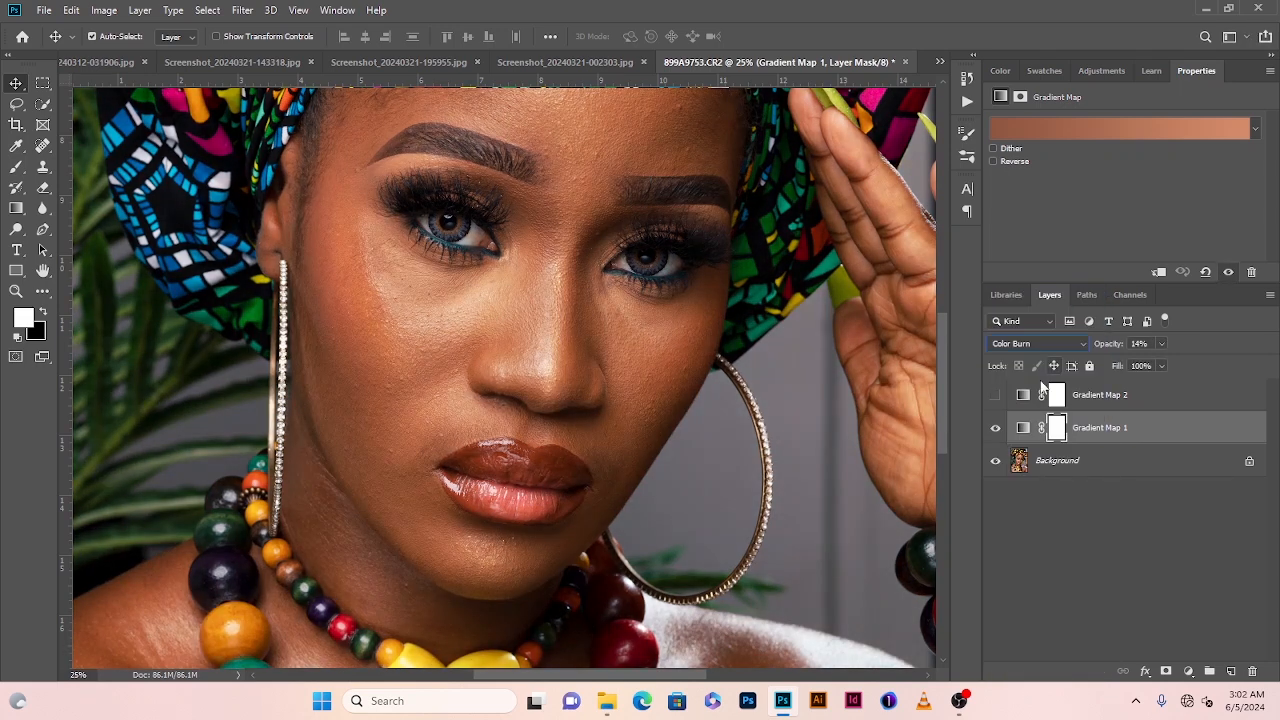
left_click(996, 430)
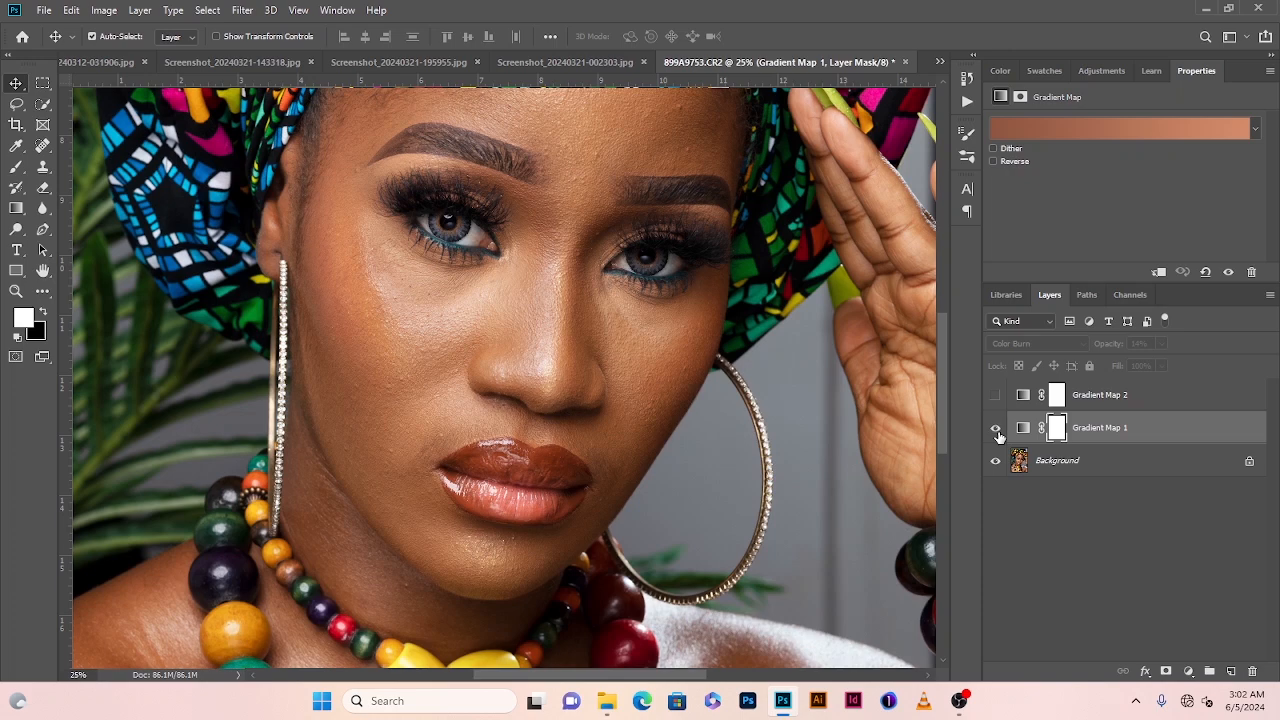
left_click(996, 430)
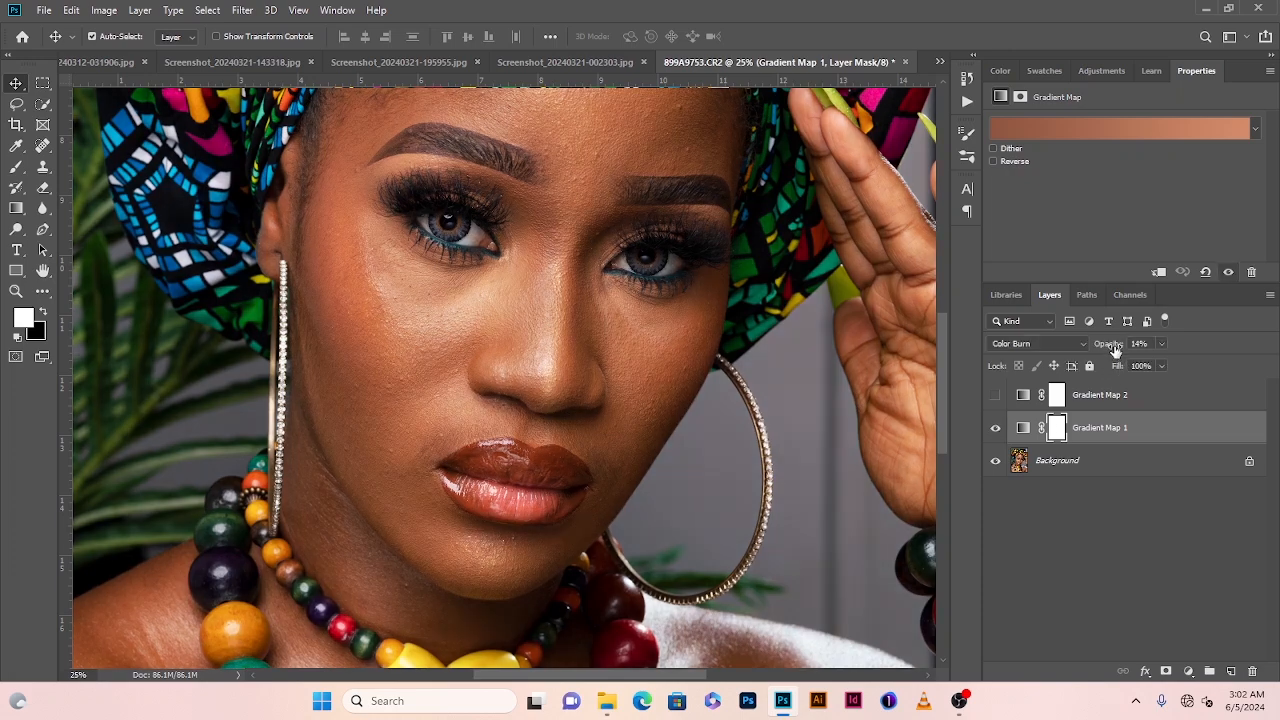
mouse_move(1115, 350)
left_mouse_down()
mouse_move(1139, 355)
mouse_move(1121, 356)
left_mouse_up()
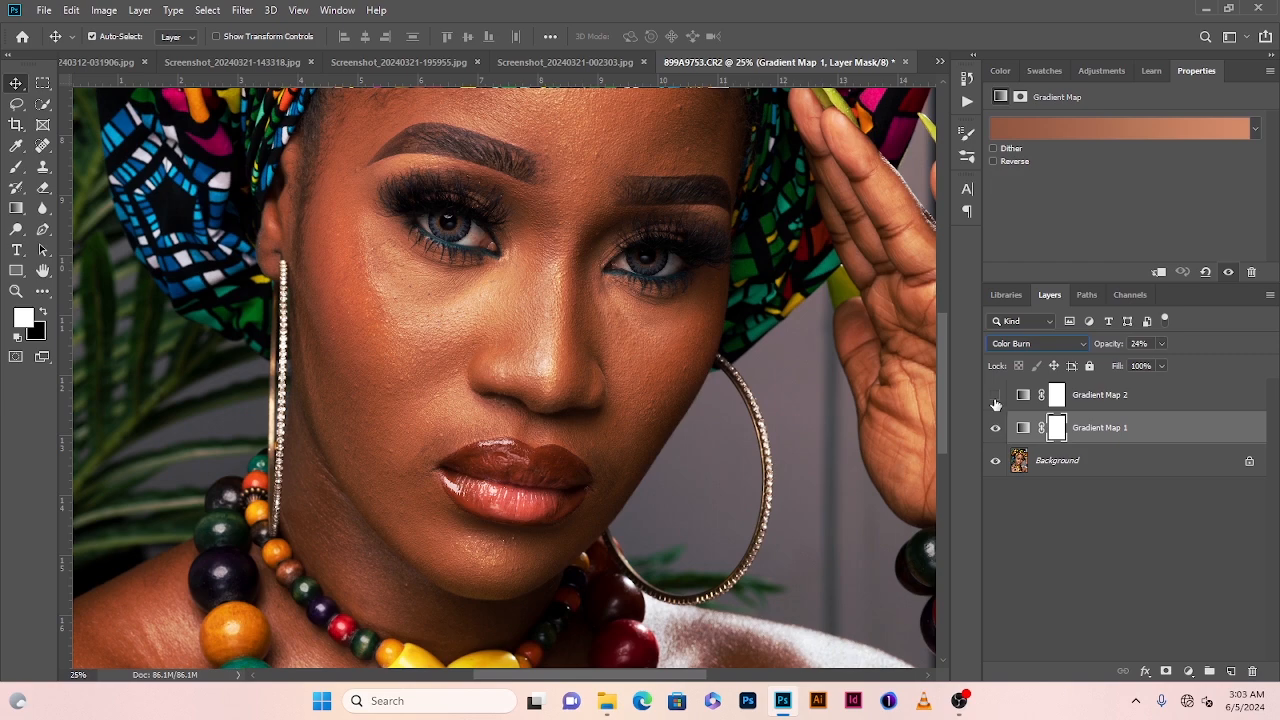
Invert the first Gradient Map layer's mask to black
key("ctrl+0")
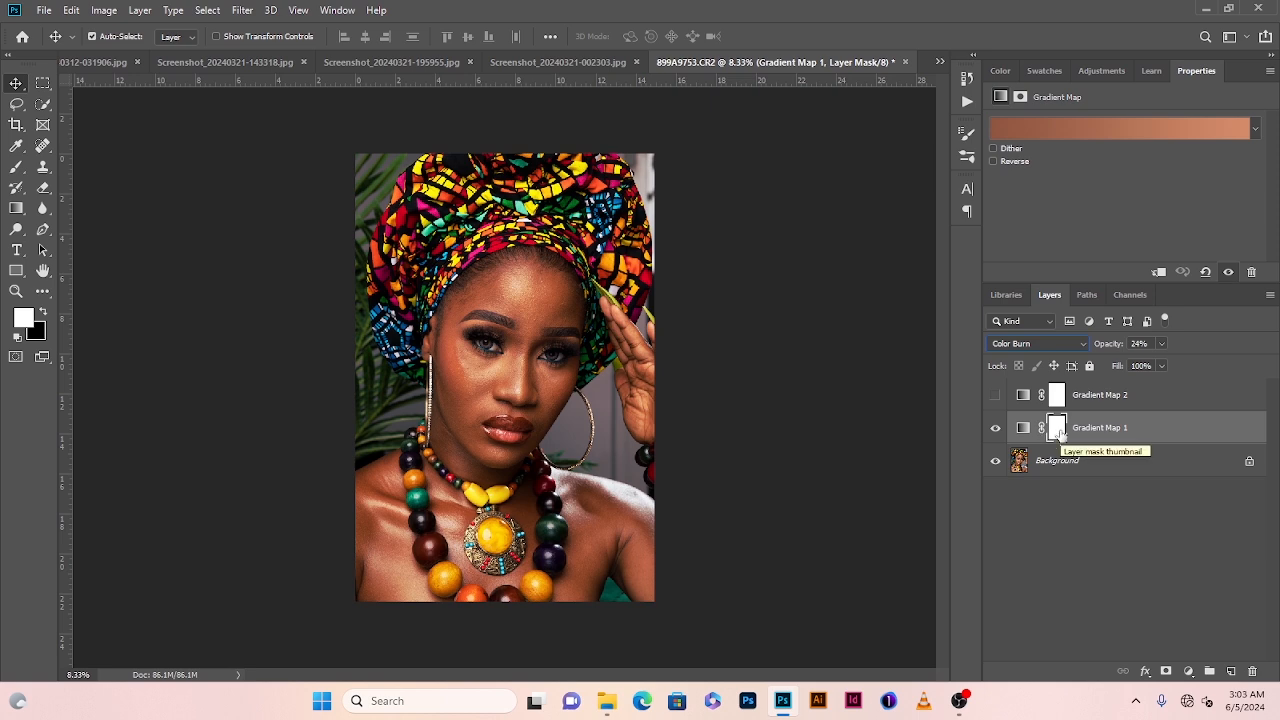
left_click_drag(1060, 432, 1062, 437)
key("ctrl+i")
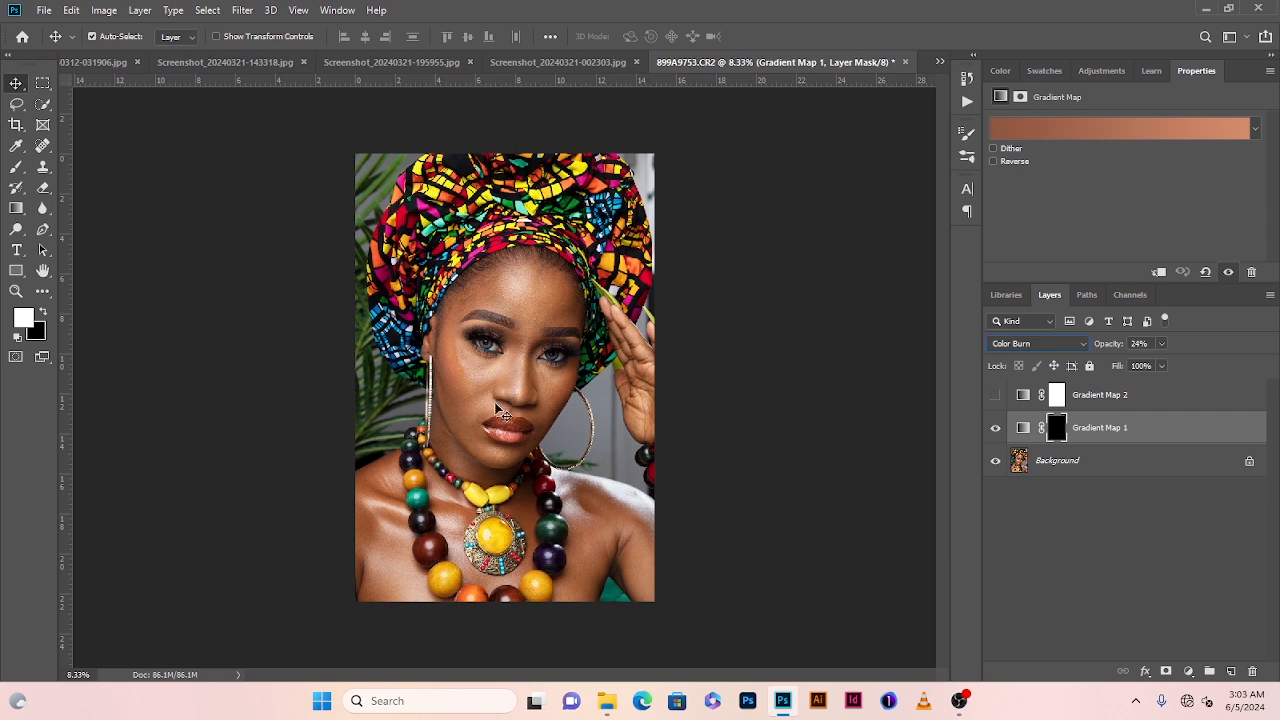
Paint the first Gradient Map layer's mask white over the face with the Brush tool at size 700
left_click(17, 168)
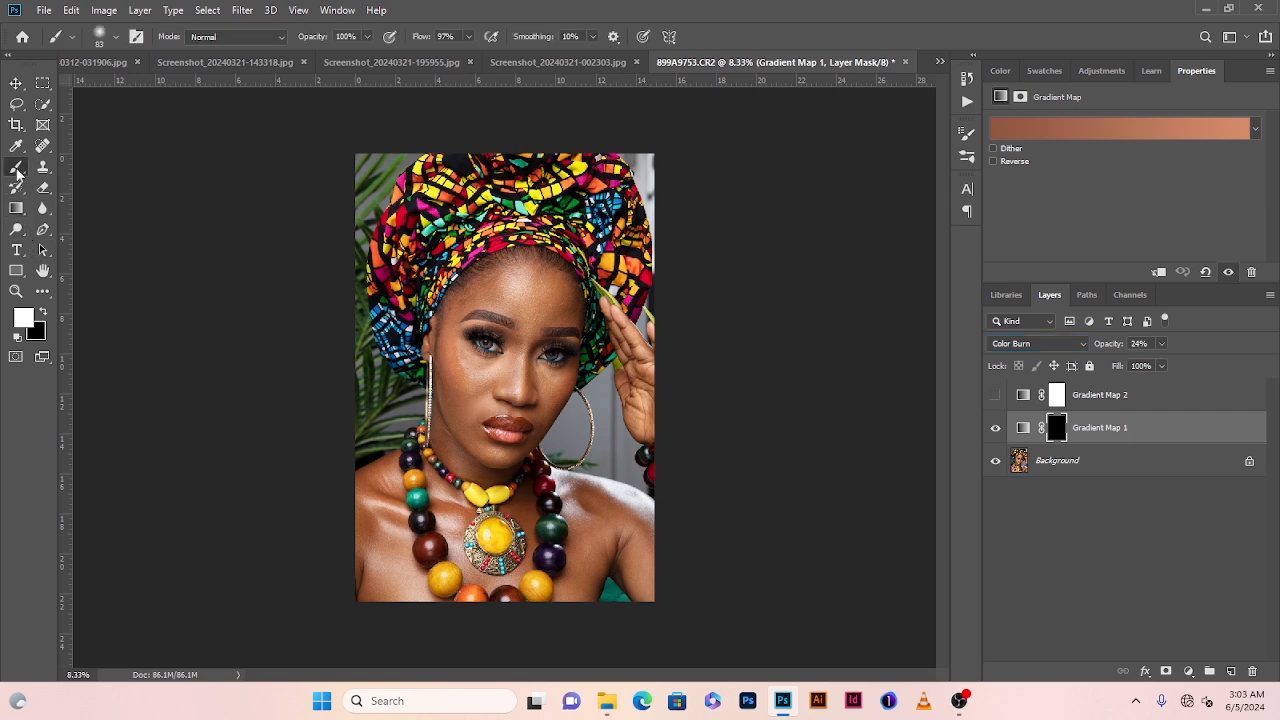
right_click(17, 172)
left_click(82, 168)
key("bracketright")
key("bracketright")
key("bracketright")
key("bracketright")
key("bracketright")
left_click(518, 305)
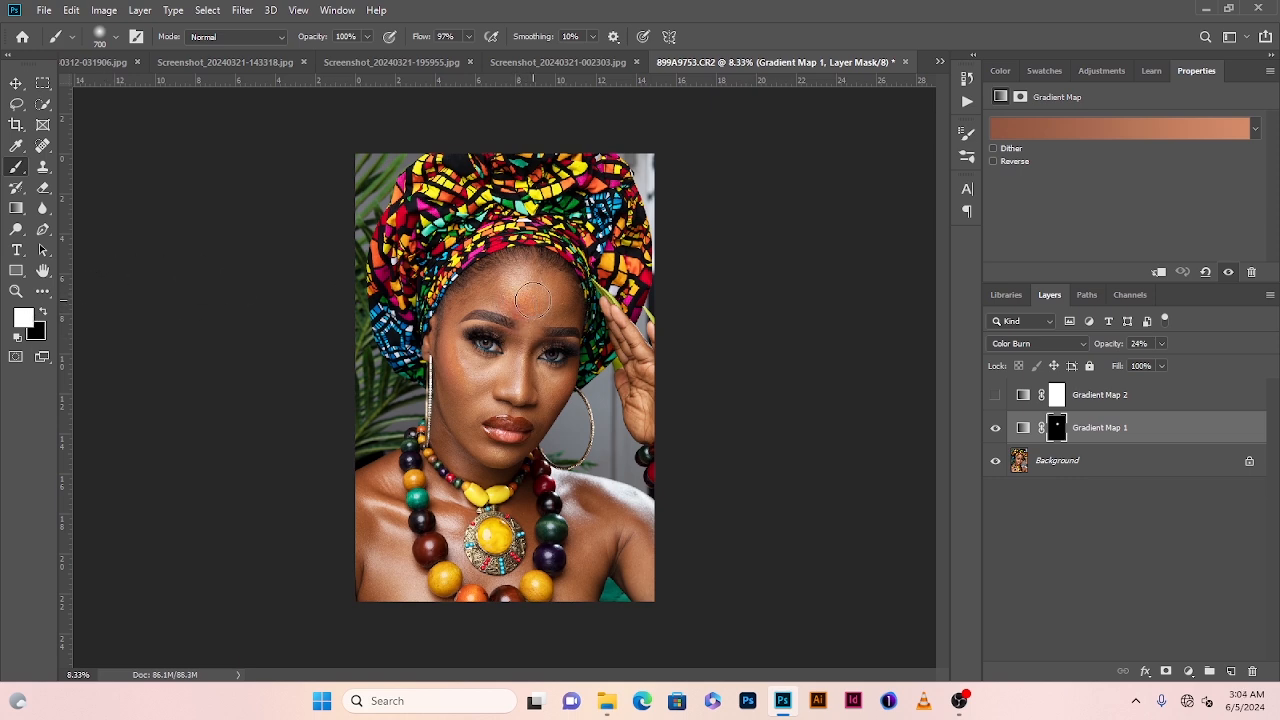
mouse_move(530, 285)
left_mouse_down()
mouse_move(555, 295)
mouse_move(523, 358)
mouse_move(468, 388)
mouse_move(484, 422)
mouse_move(452, 428)
mouse_move(448, 365)
mouse_move(459, 357)
mouse_move(507, 389)
mouse_move(530, 378)
mouse_move(550, 395)
mouse_move(486, 412)
mouse_move(488, 449)
mouse_move(511, 454)
mouse_move(527, 450)
mouse_move(532, 348)
mouse_move(507, 349)
mouse_move(478, 300)
mouse_move(456, 328)
mouse_move(484, 367)
mouse_move(523, 342)
mouse_move(533, 317)
mouse_move(600, 285)
mouse_move(581, 228)
mouse_move(524, 370)
mouse_move(482, 404)
mouse_move(455, 477)
mouse_move(497, 515)
mouse_move(407, 385)
mouse_move(571, 380)
mouse_move(603, 331)
mouse_move(571, 223)
mouse_move(490, 250)
mouse_move(443, 329)
mouse_move(458, 383)
mouse_move(609, 280)
left_mouse_up()
Try painting the mask over the shoulder with a size 250 brush, and undo the stroke
key("ctrl+plus")
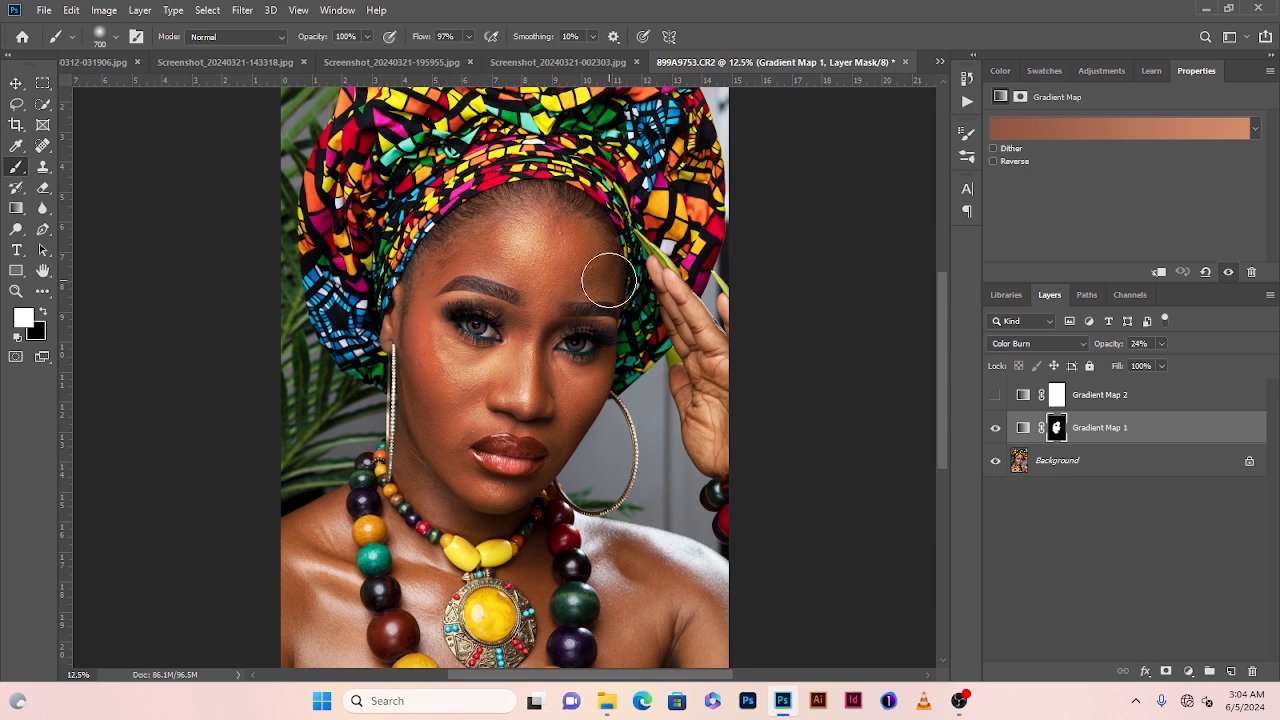
key("bracketleft")
key("bracketleft")
key("bracketleft")
key("bracketleft")
key("bracketleft")
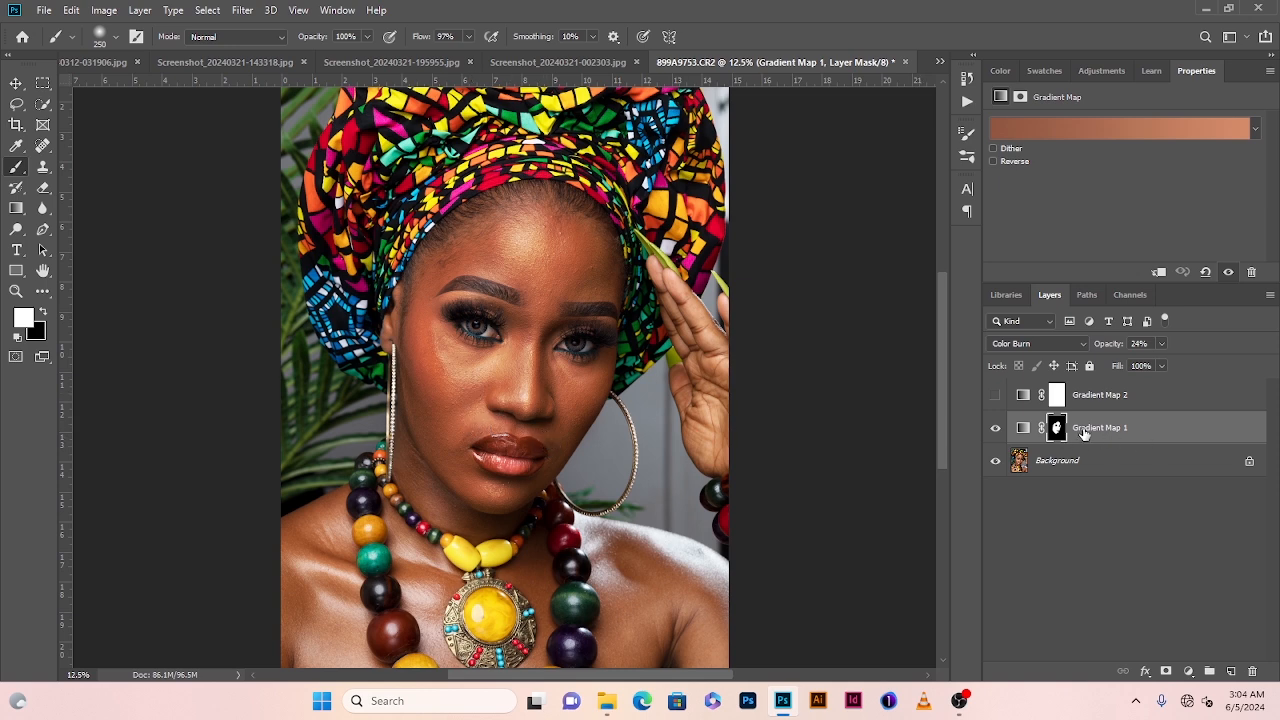
scroll(527, 217, "down", 2)
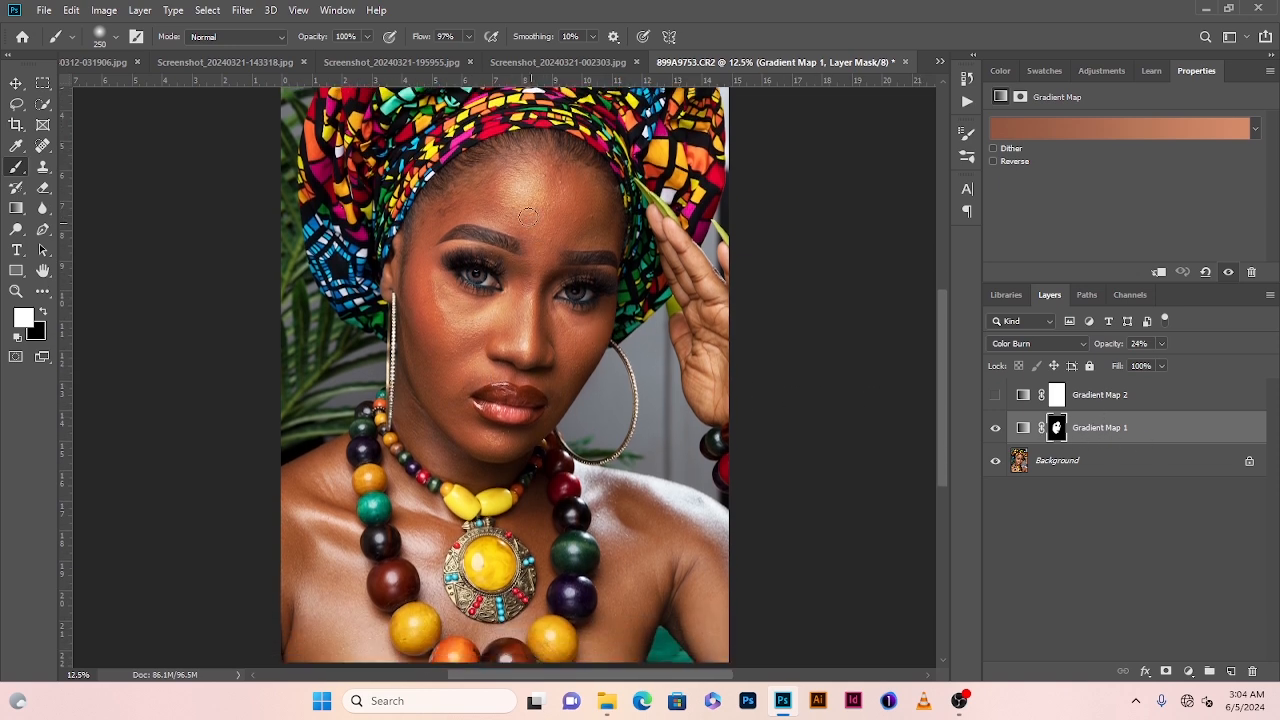
mouse_move(316, 568)
left_mouse_down()
mouse_move(309, 636)
mouse_move(323, 579)
left_mouse_up()
key("ctrl+z")
Preview the masked Gradient Map layer at 100% opacity, and settle its opacity at 23%
mouse_move(1110, 352)
left_mouse_down()
mouse_move(1132, 352)
mouse_move(1115, 355)
left_mouse_up()
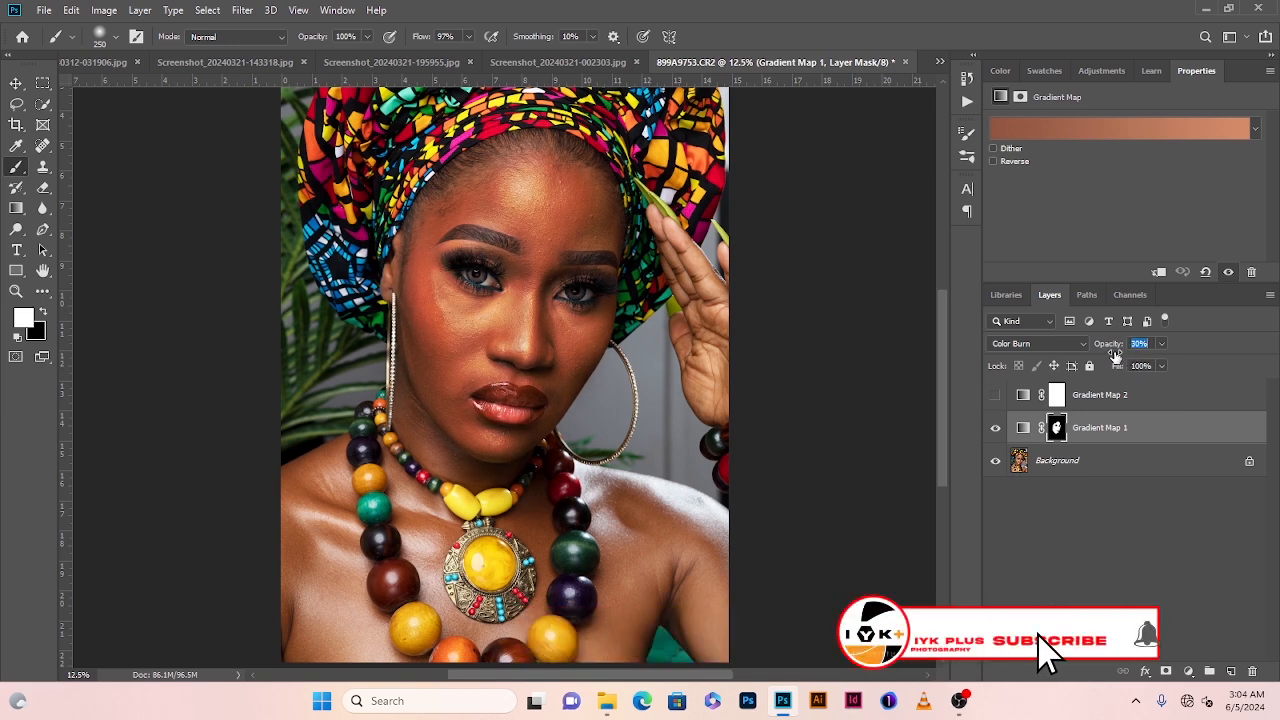
type("100")
key("Return")
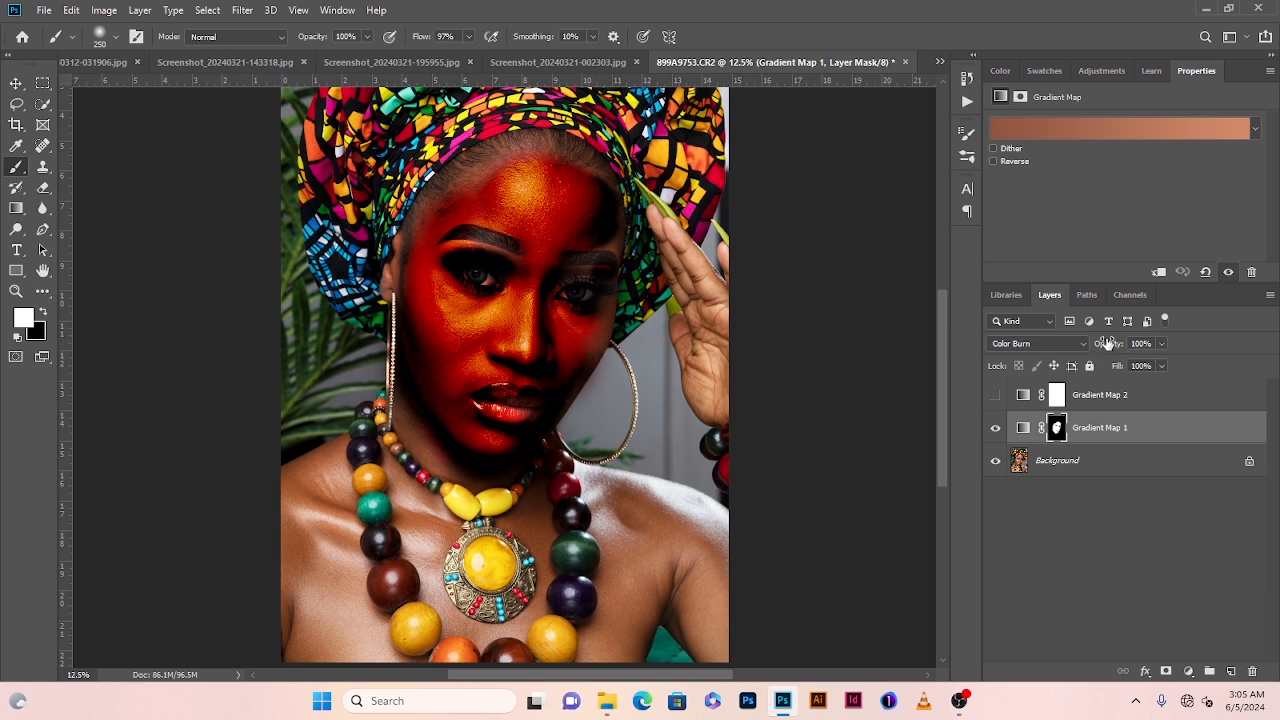
left_click_drag(1110, 348, 1056, 358)
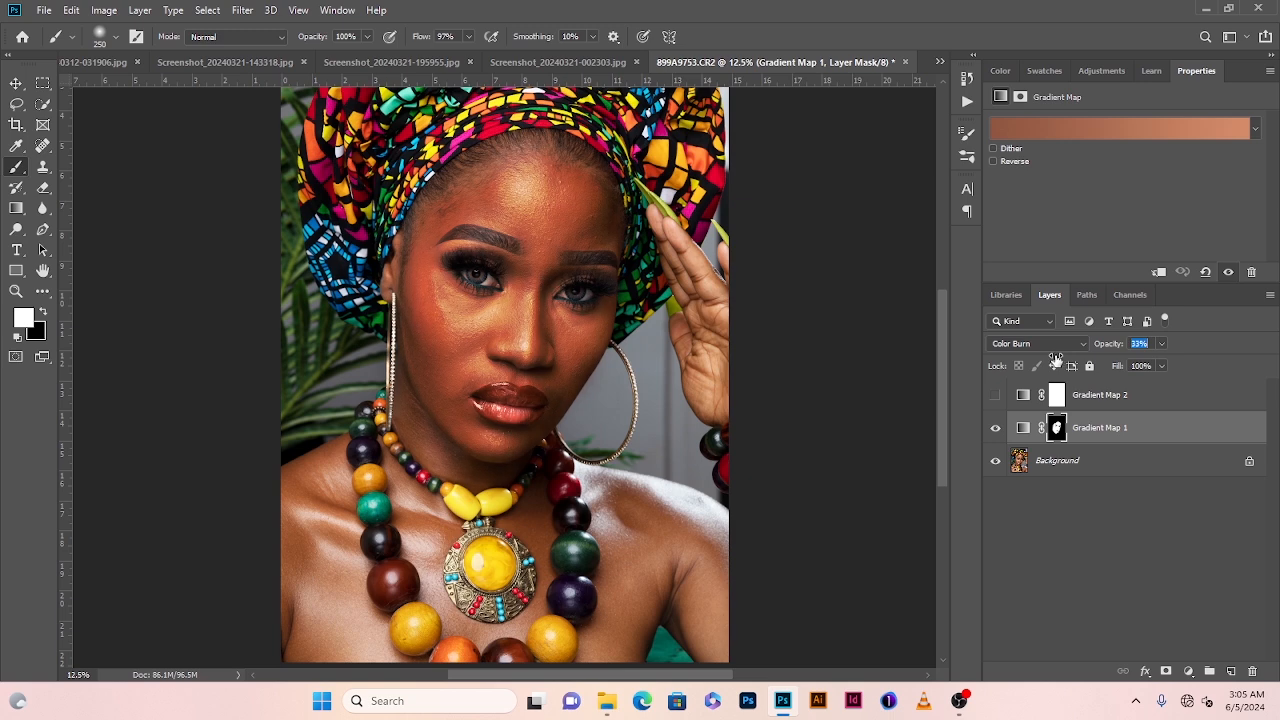
left_click_drag(1056, 359, 1047, 359)
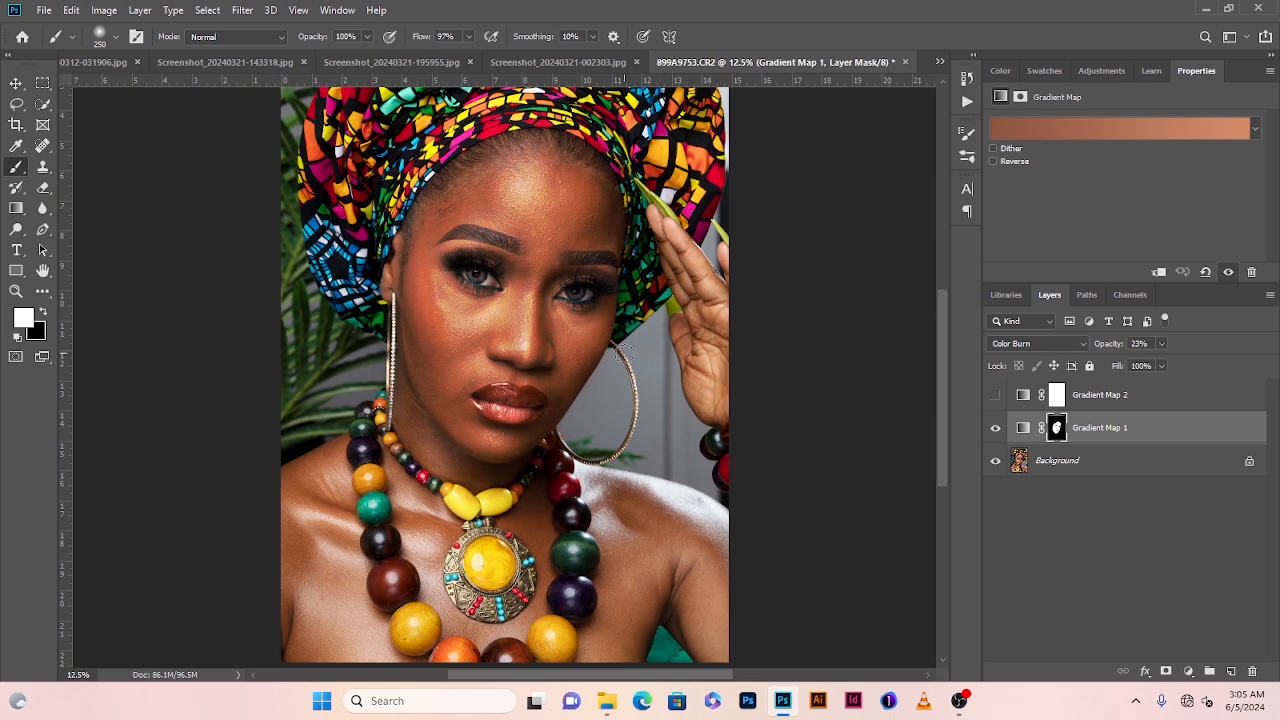
Compare the whole portrait with and without the masked Color Burn Gradient Map layer
key("ctrl+minus")
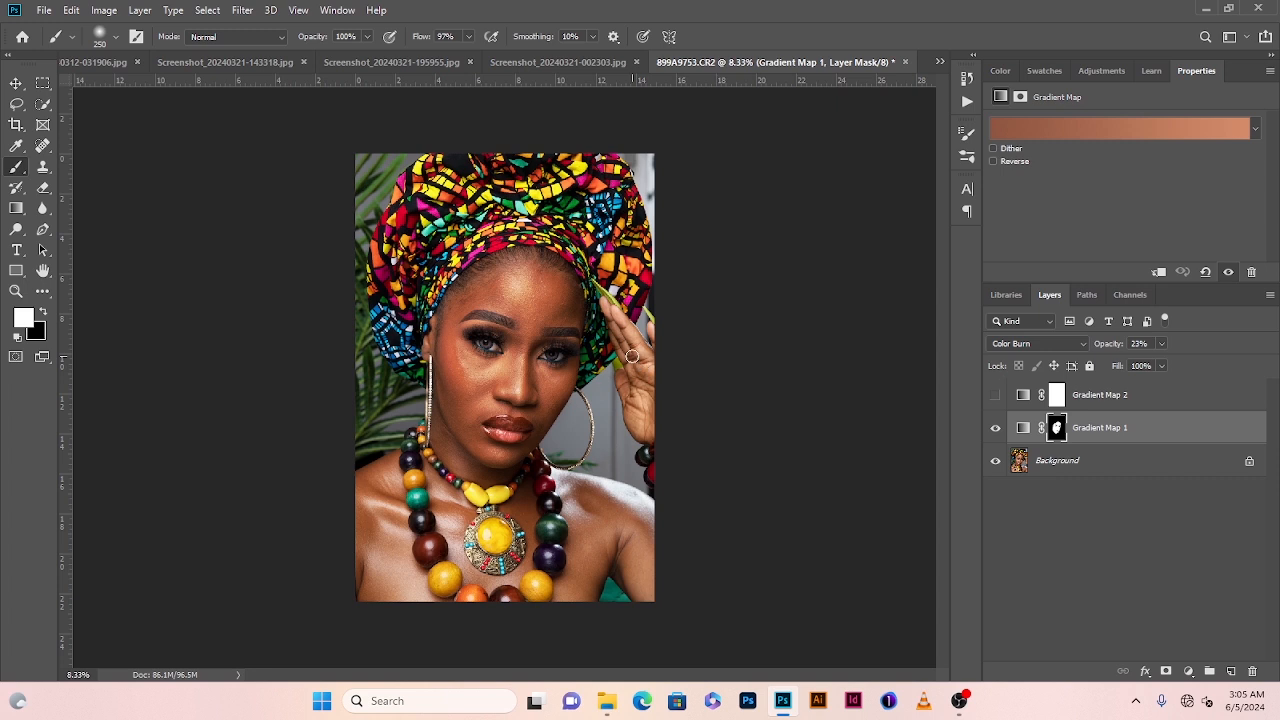
left_click(995, 428)
left_click(995, 428)
left_click(995, 428)
left_click(995, 428)
left_click(995, 428)
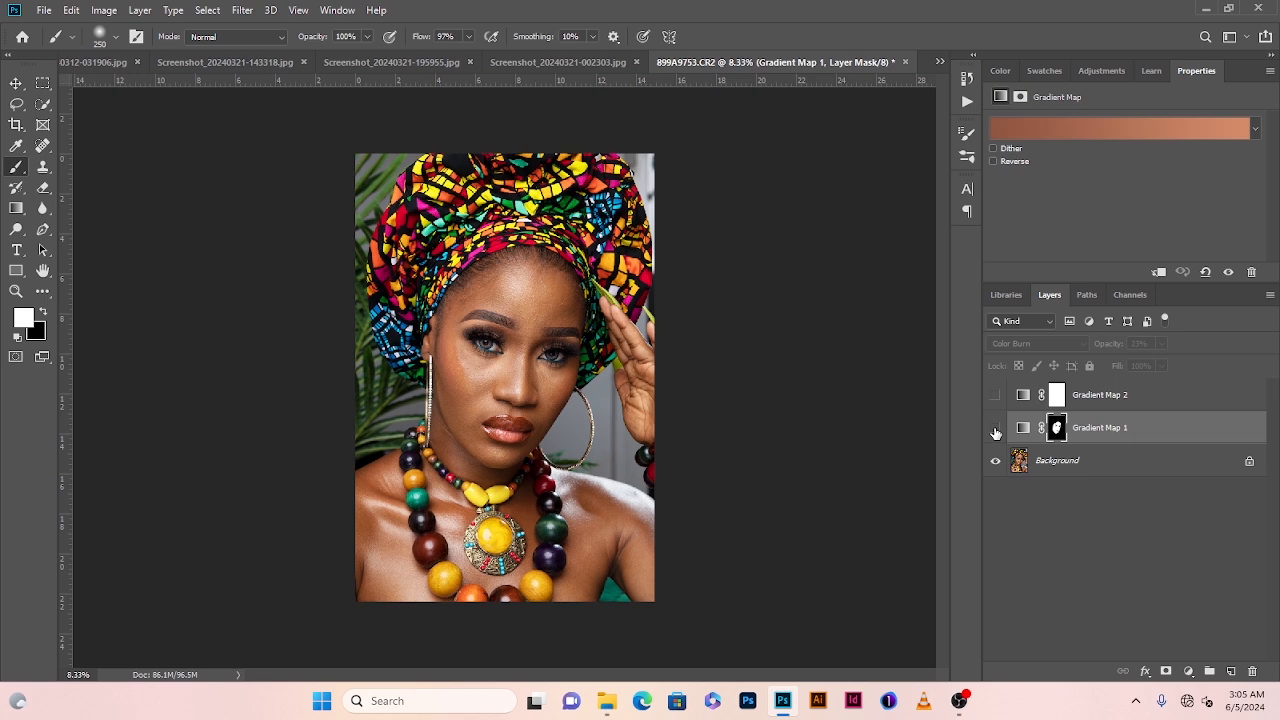
left_click(995, 428)
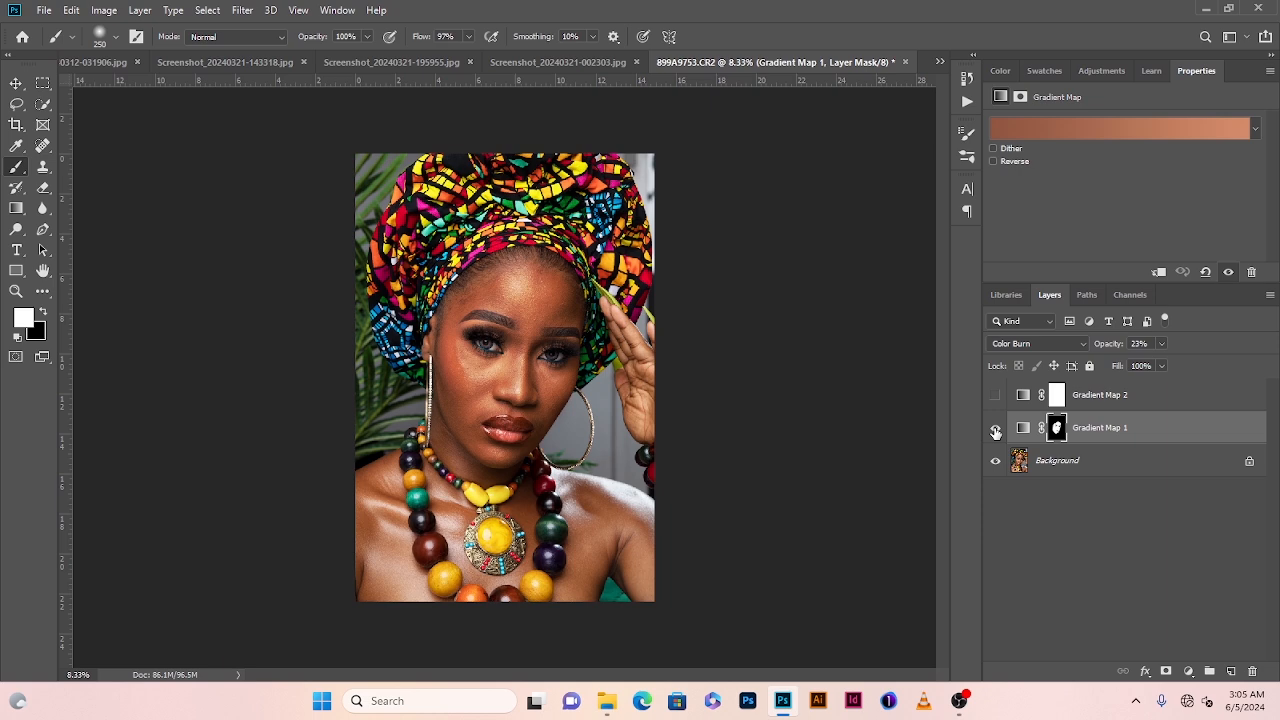
Switch to File Explorer and look through the reference images from the start of the REFERNCE SHOT folder
left_click(1205, 8)
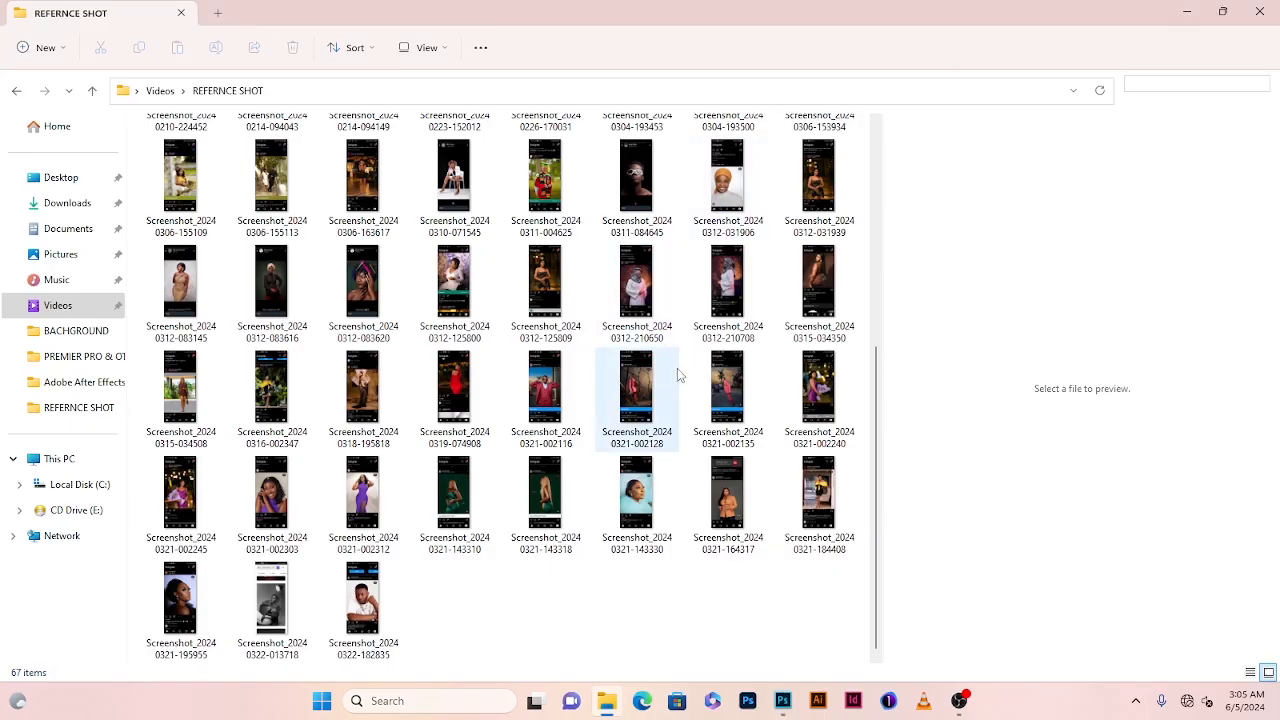
scroll(677, 372, "up", 4)
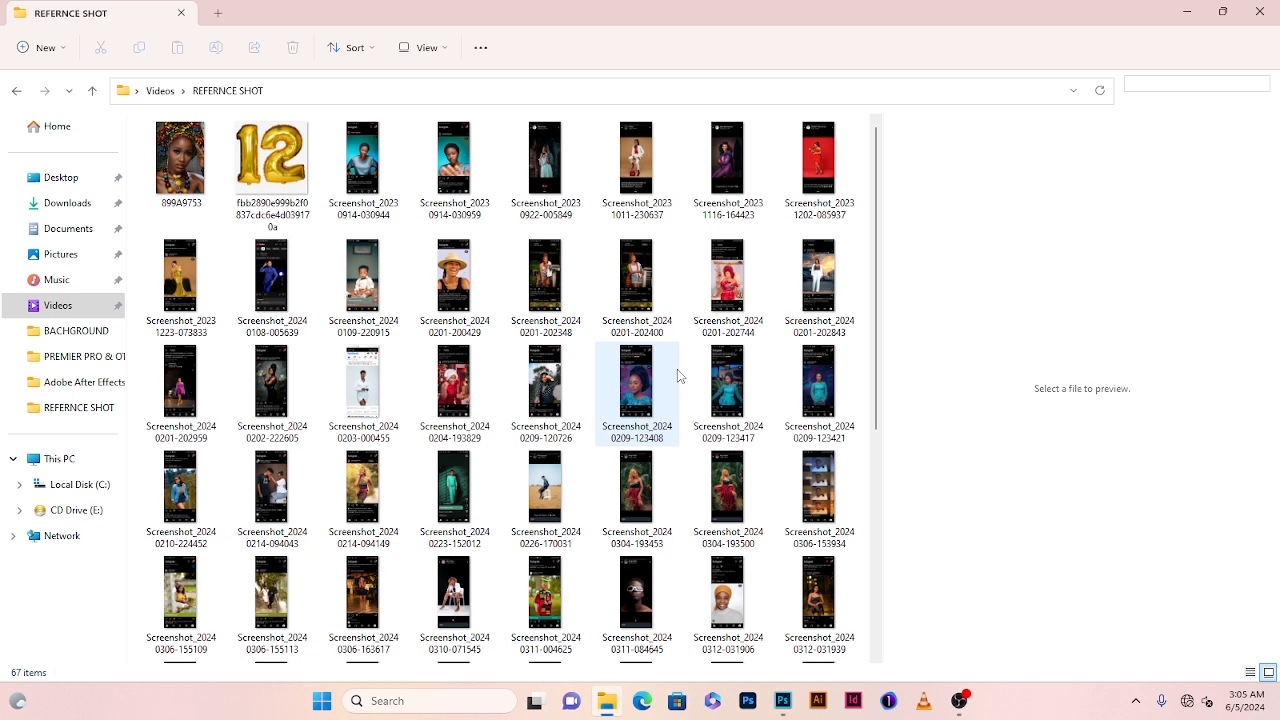